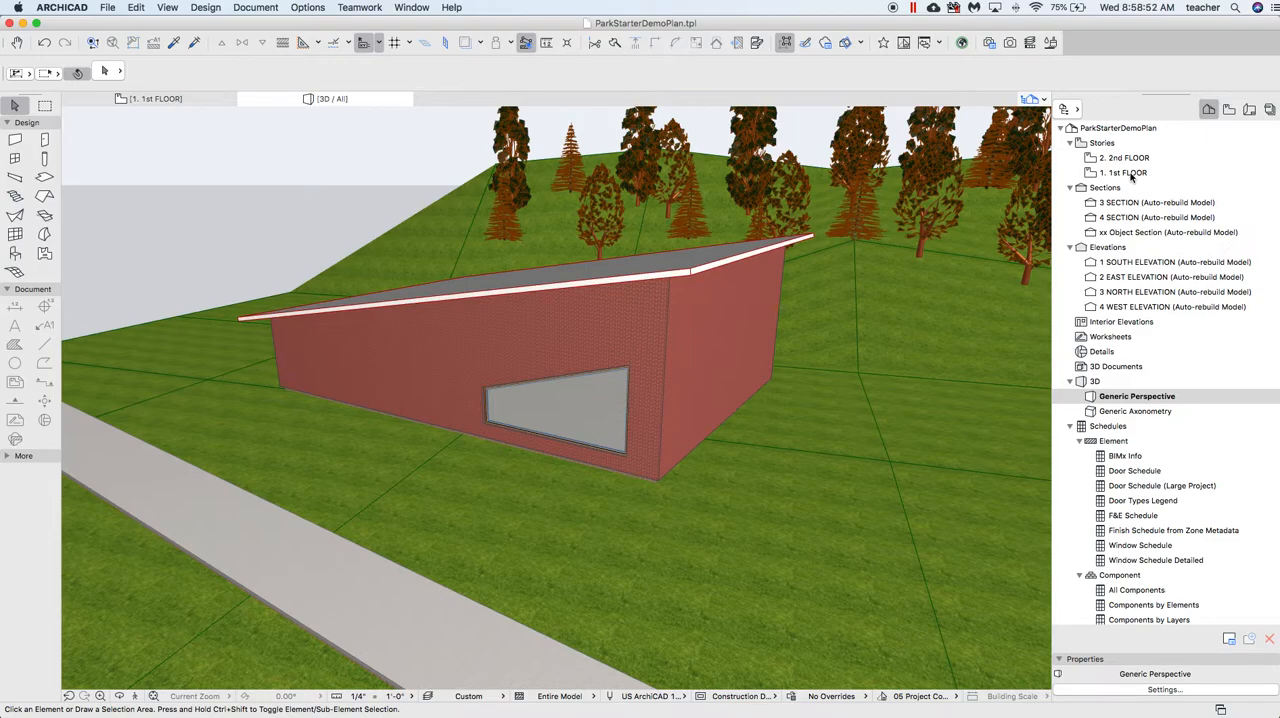
On the 1st floor plan, add a linear dimension parallel to the roof's slanted left edge, placed outside the roof
{"action": "double_click", "coordinate": [1133, 177]}
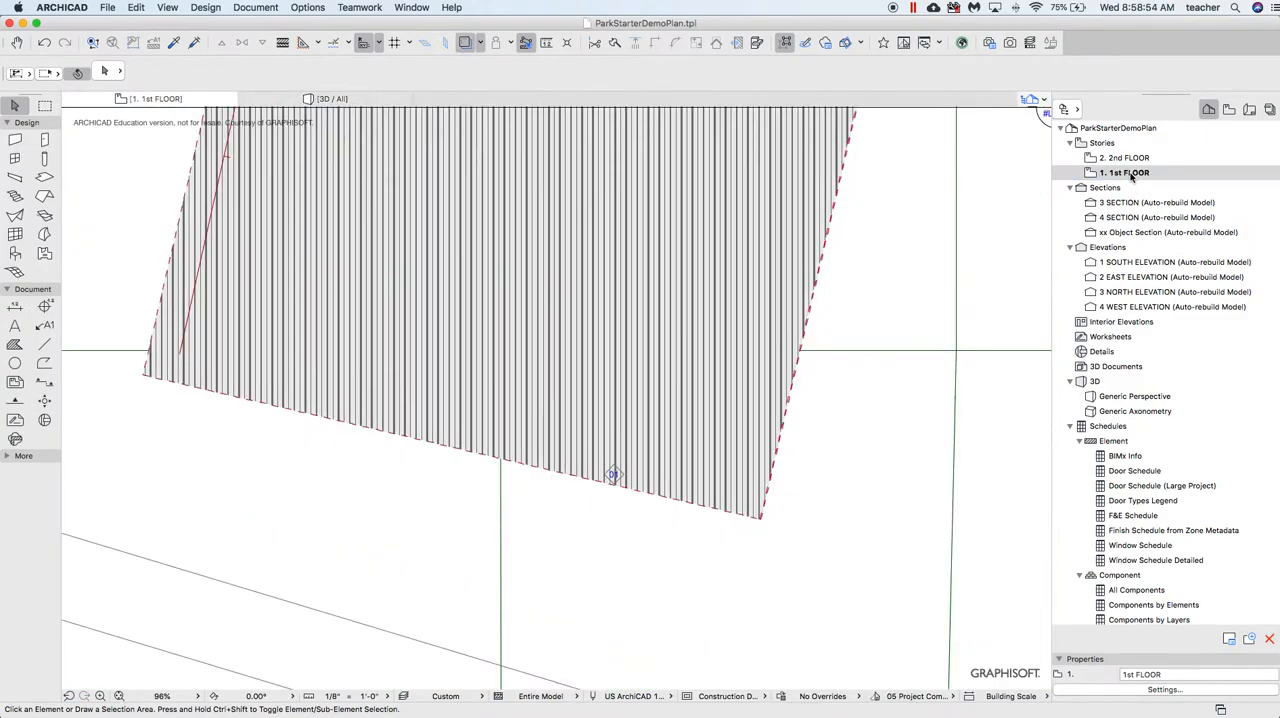
{"action": "scroll", "coordinate": [812, 313], "scroll_direction": "down", "scroll_amount": 2}
{"action": "scroll", "coordinate": [812, 313], "scroll_direction": "down", "scroll_amount": 1}
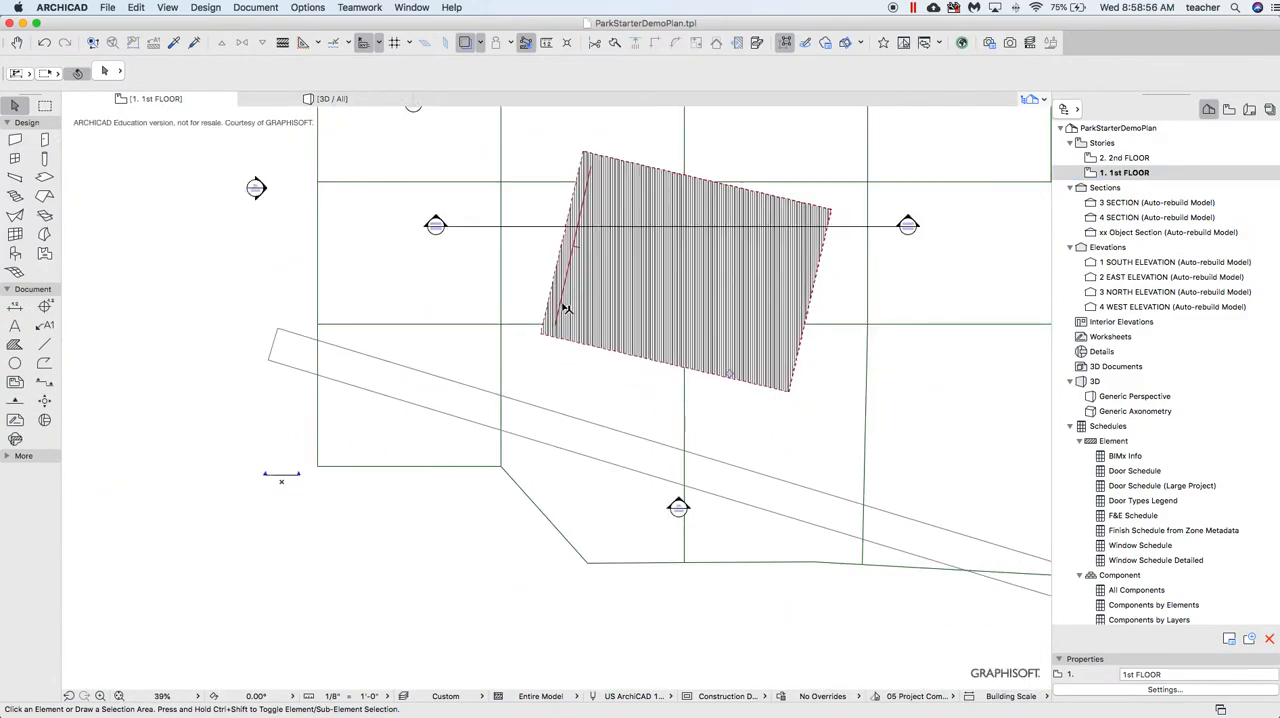
{"action": "left_click", "coordinate": [14, 308]}
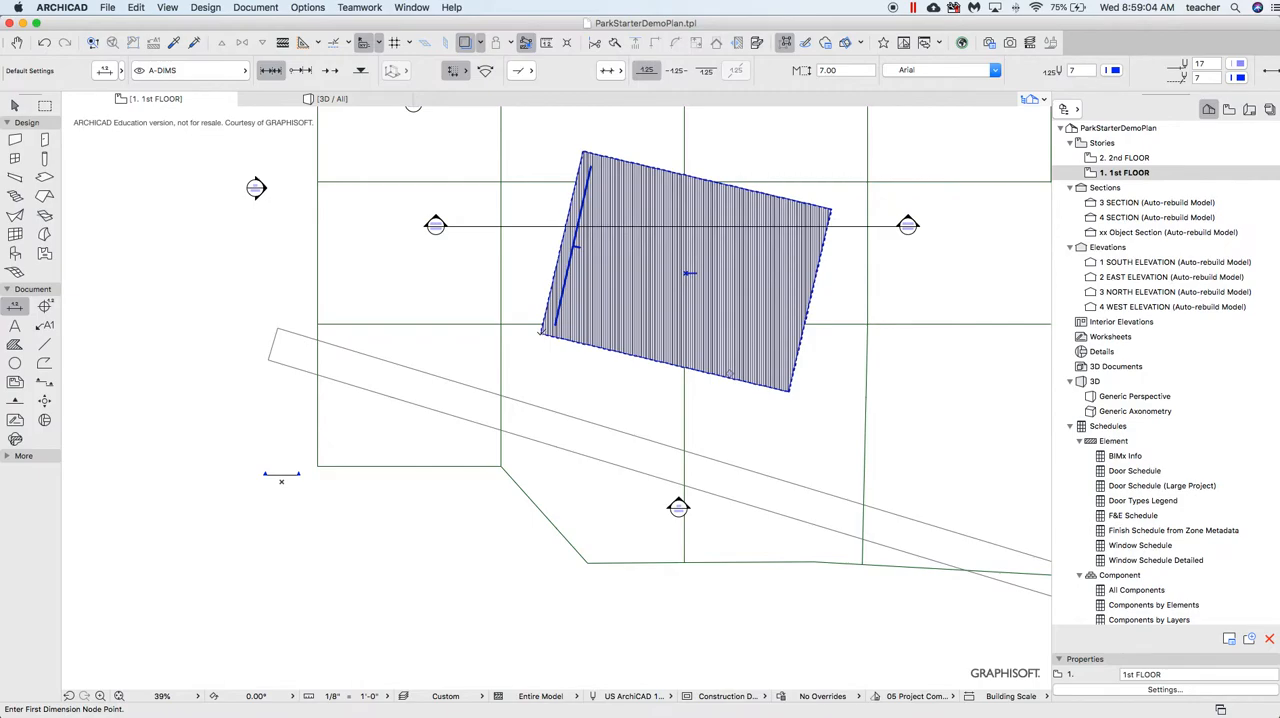
{"action": "left_click", "coordinate": [460, 80]}
{"action": "left_click", "coordinate": [499, 87]}
{"action": "left_click", "coordinate": [584, 150]}
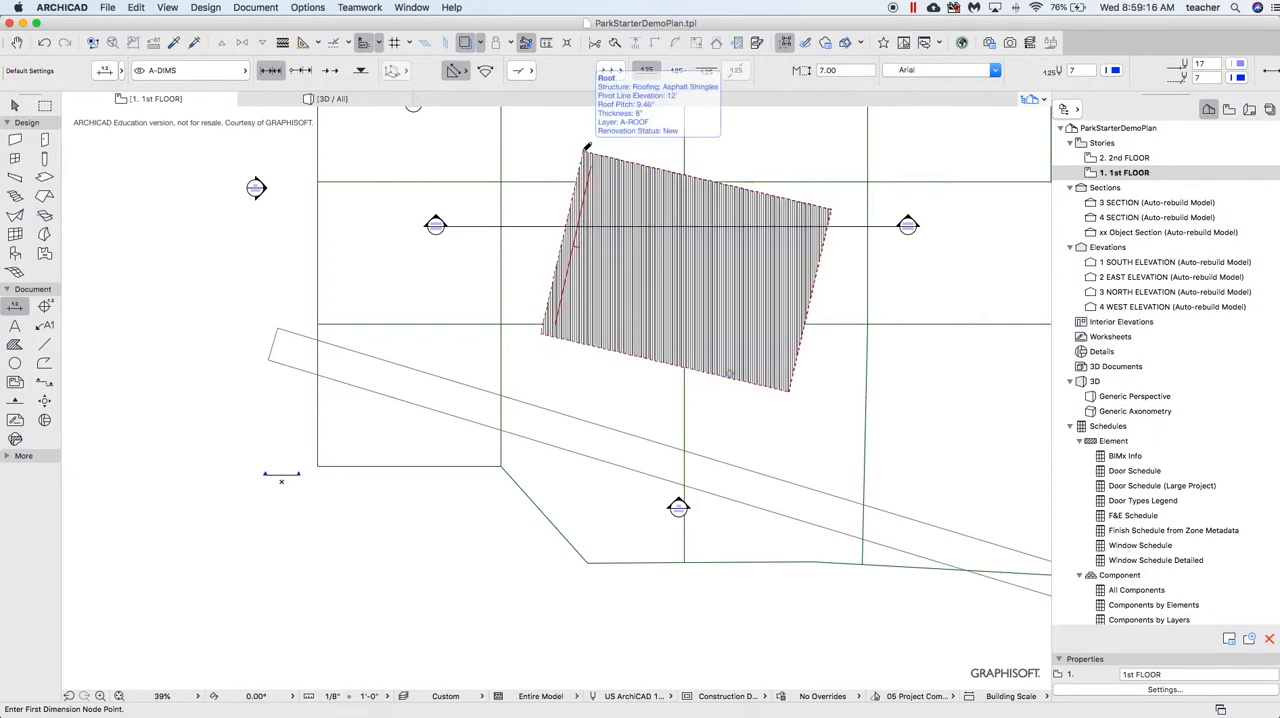
{"action": "left_click", "coordinate": [541, 332]}
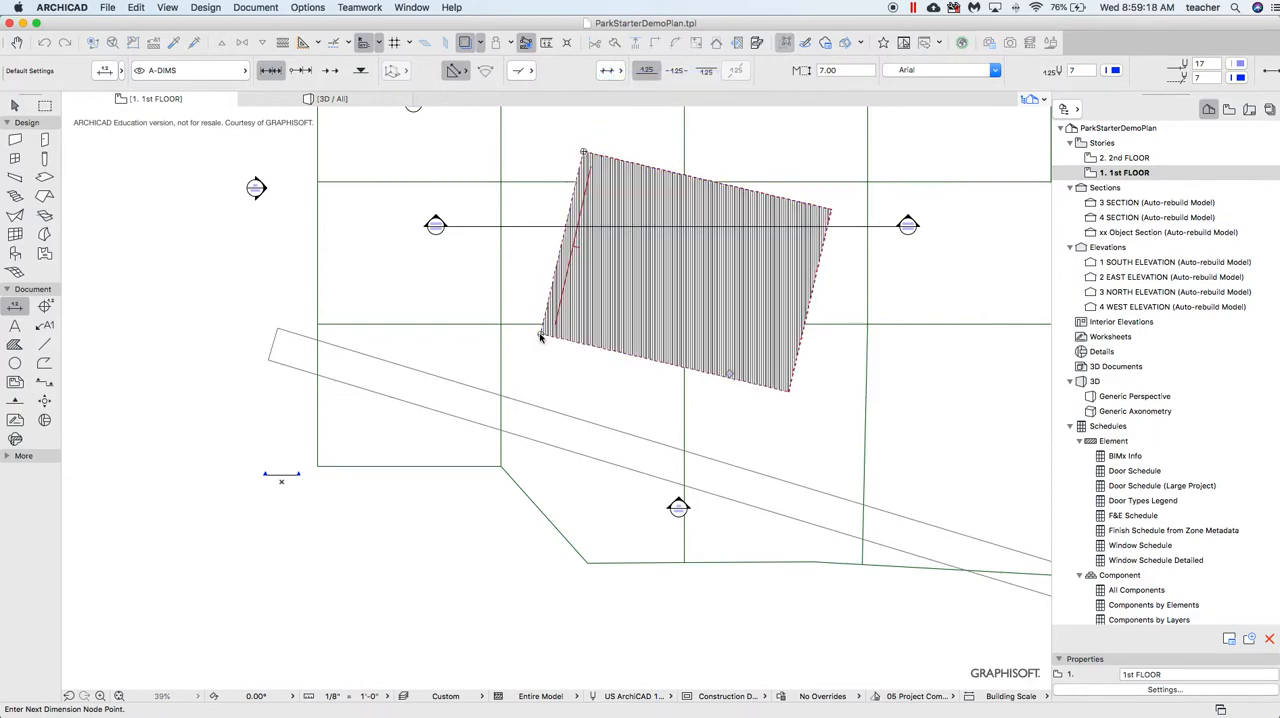
{"action": "right_click", "coordinate": [530, 256]}
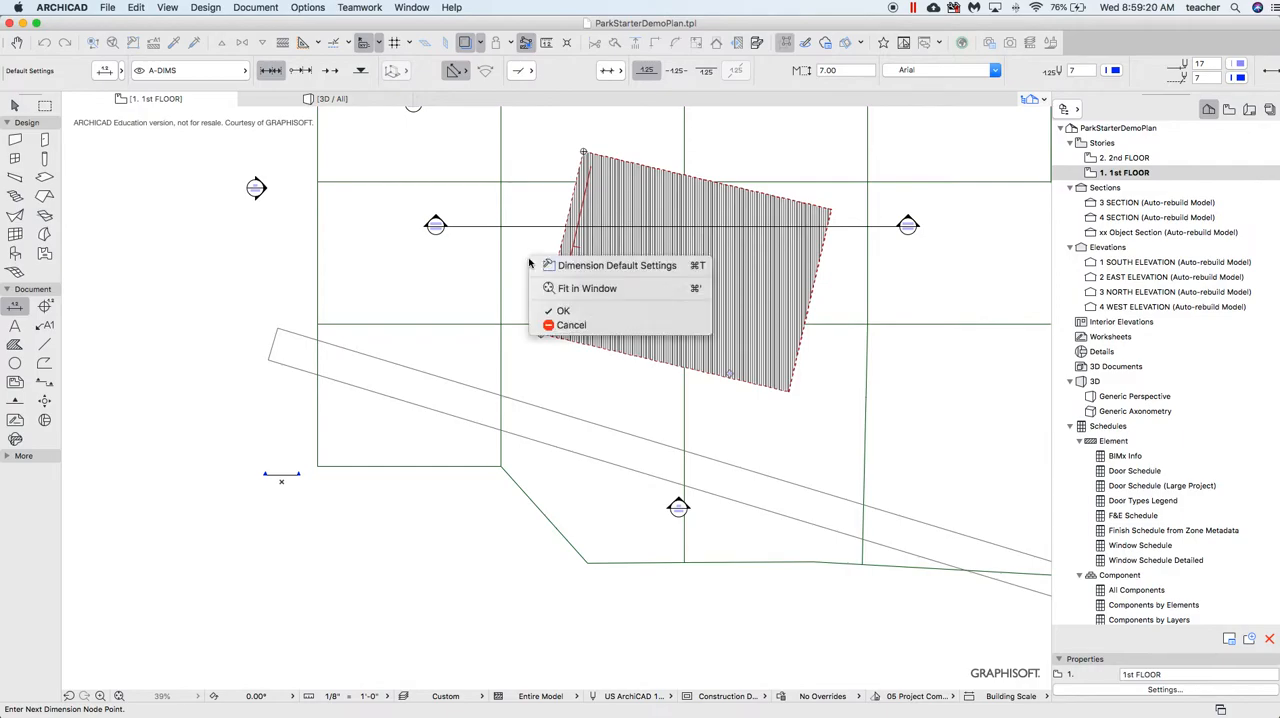
{"action": "left_click", "coordinate": [566, 311]}
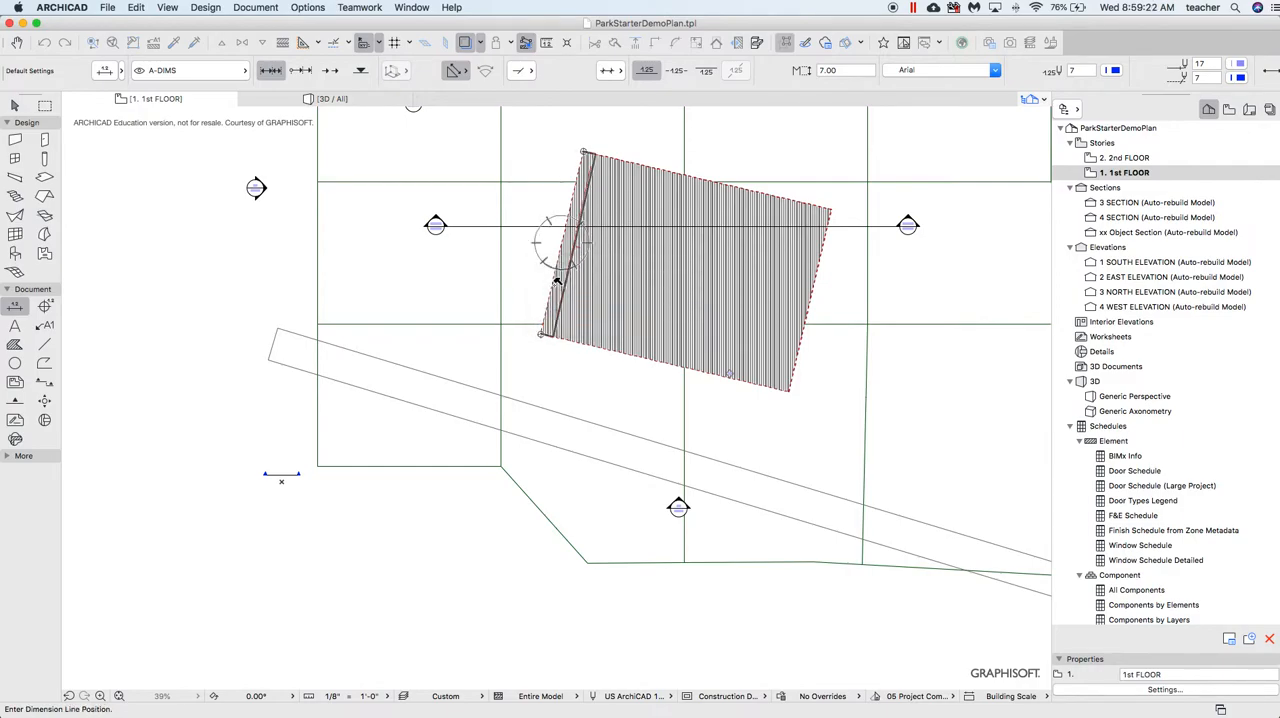
{"action": "left_click", "coordinate": [537, 215]}
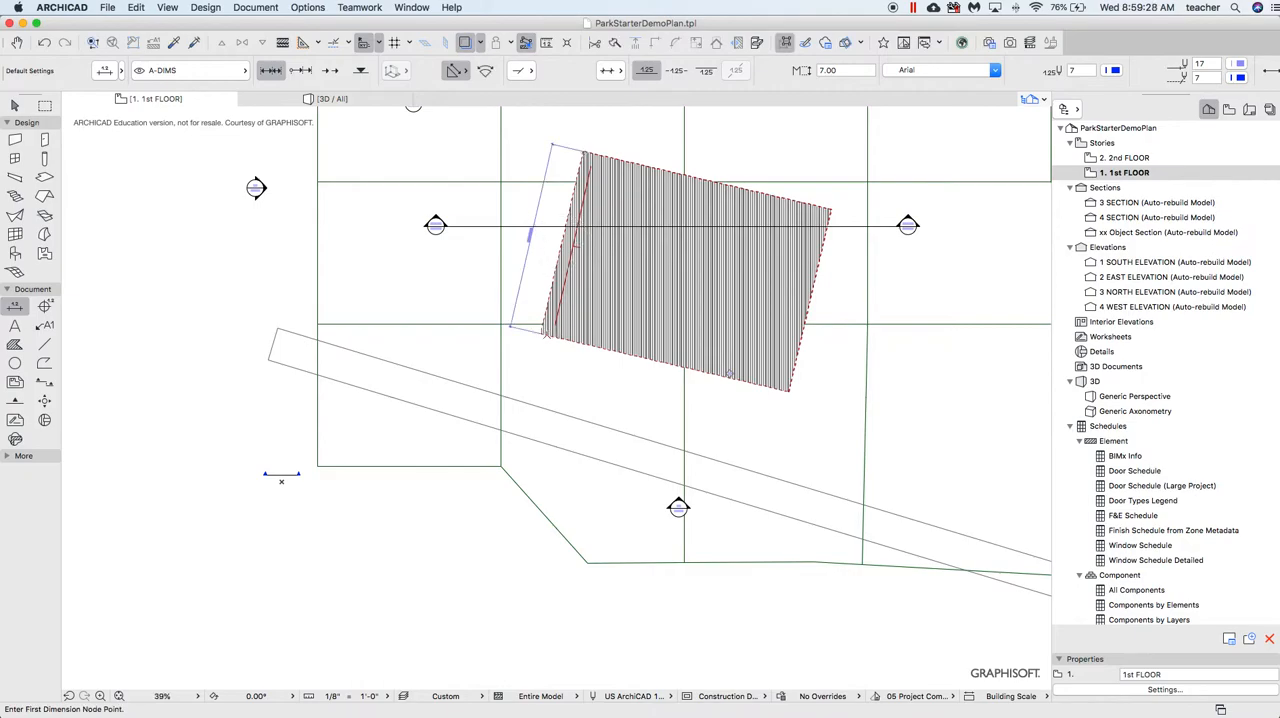
Dimension the roof's lower edge from corner to corner, placing the dimension line just below the roof
{"action": "left_click", "coordinate": [541, 332]}
{"action": "left_click", "coordinate": [789, 391]}
{"action": "right_click", "coordinate": [630, 385]}
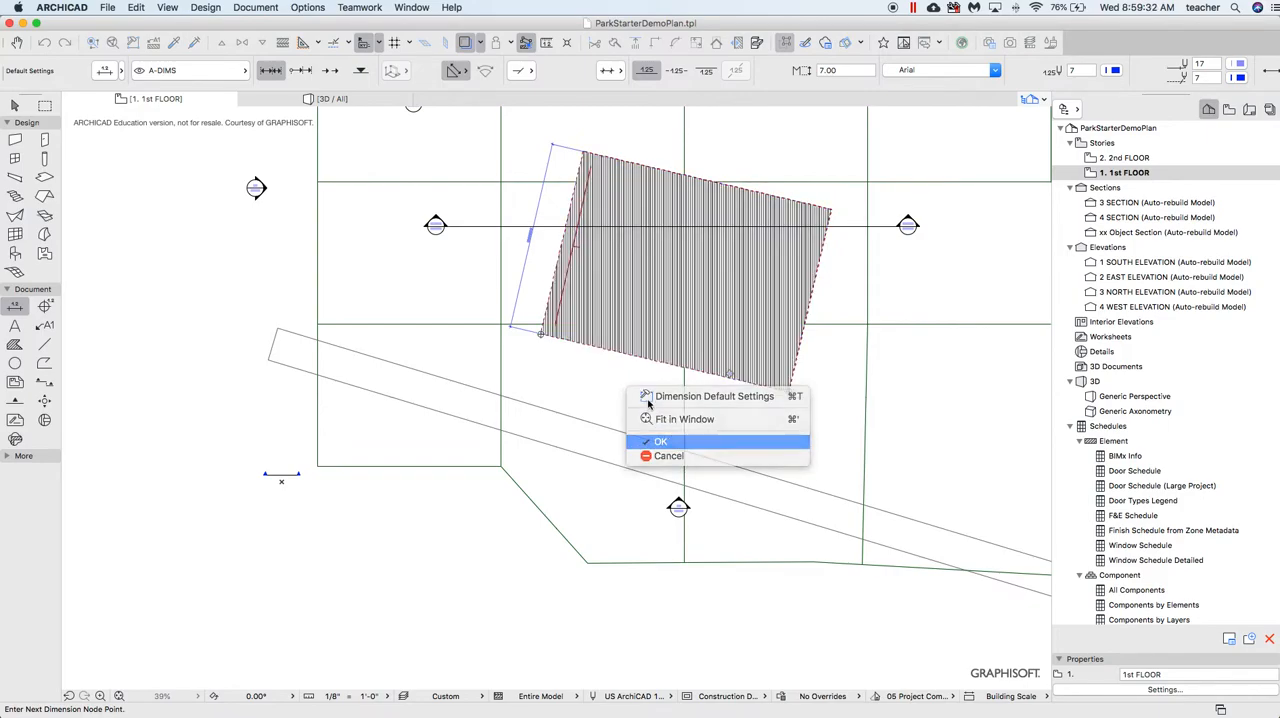
{"action": "left_click", "coordinate": [680, 445]}
{"action": "left_click", "coordinate": [630, 385]}
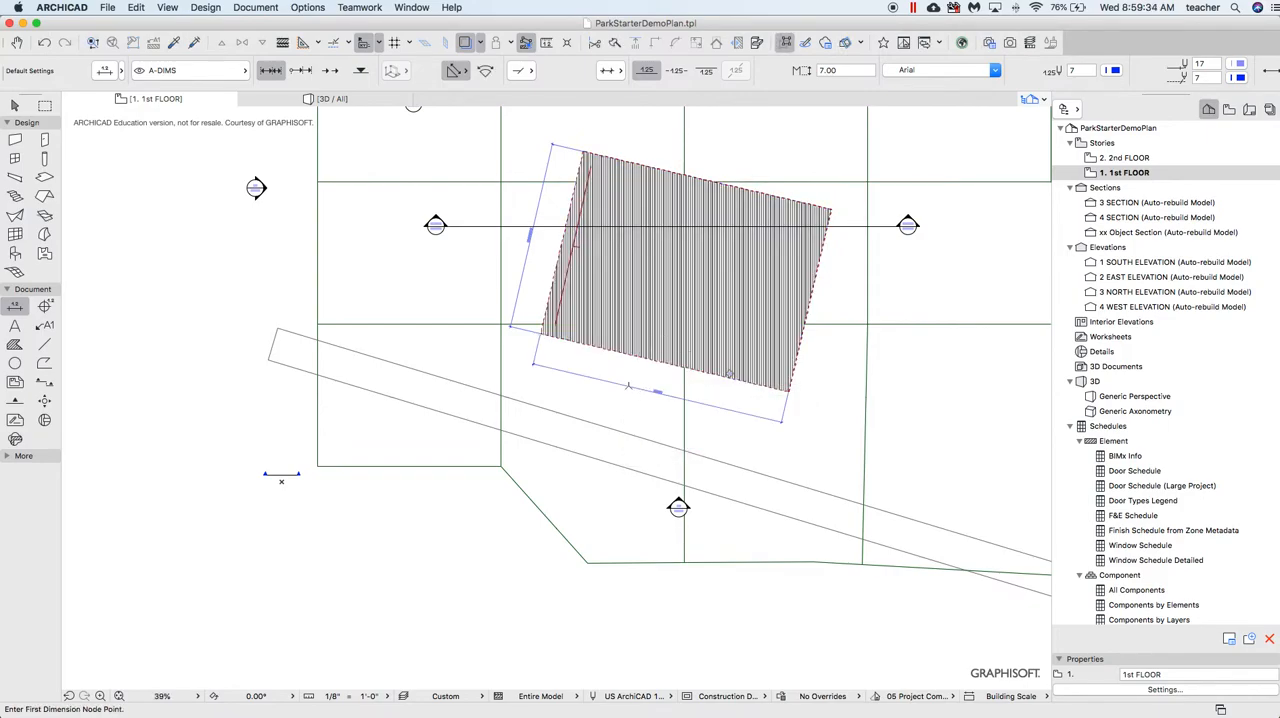
{"action": "scroll", "coordinate": [661, 407], "scroll_direction": "up", "scroll_amount": 5}
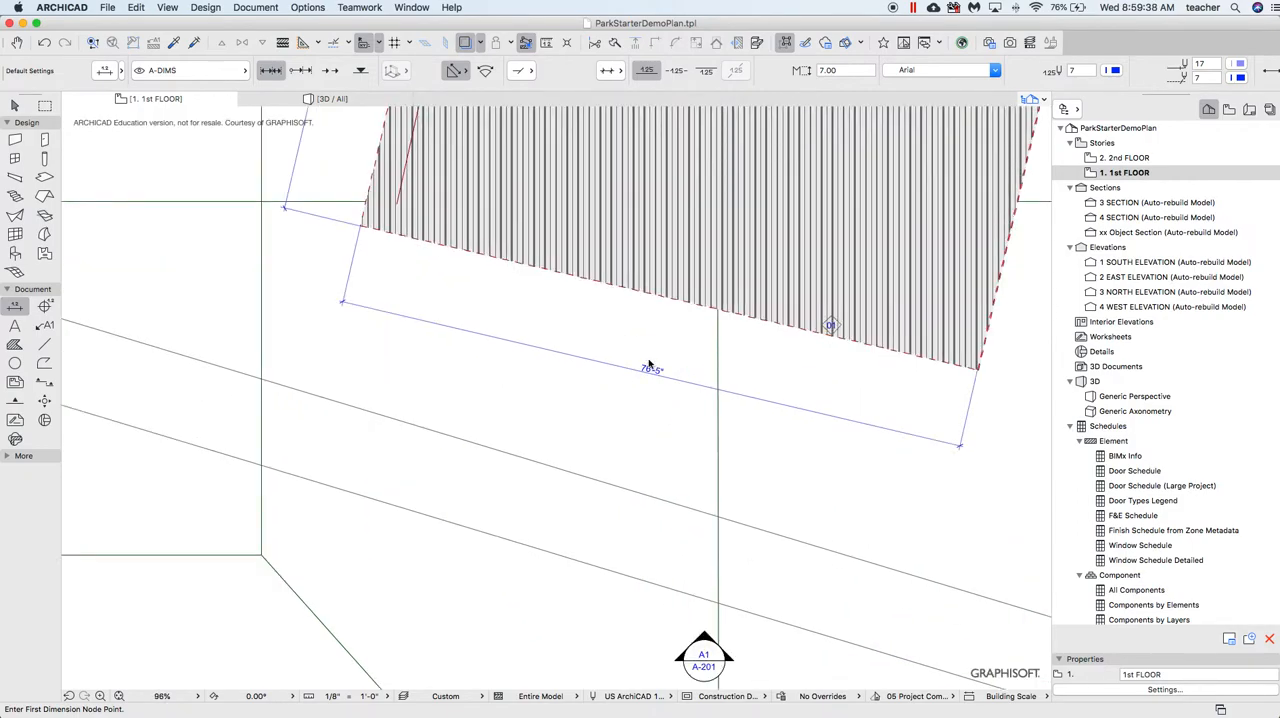
{"action": "key", "text": "Escape"}
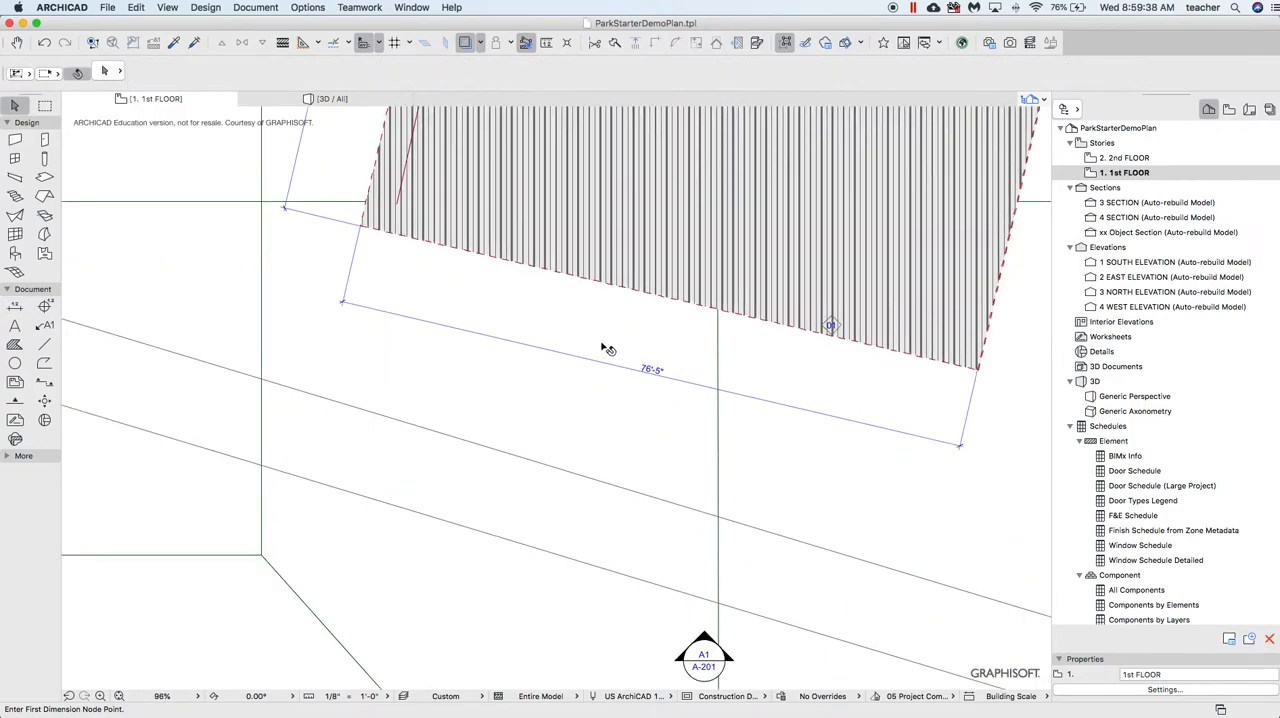
In the Layout Book, delete the subsets Structural Sheets, Life Safety, Architecture General Info and Demolition Plans
{"action": "left_click", "coordinate": [1248, 110]}
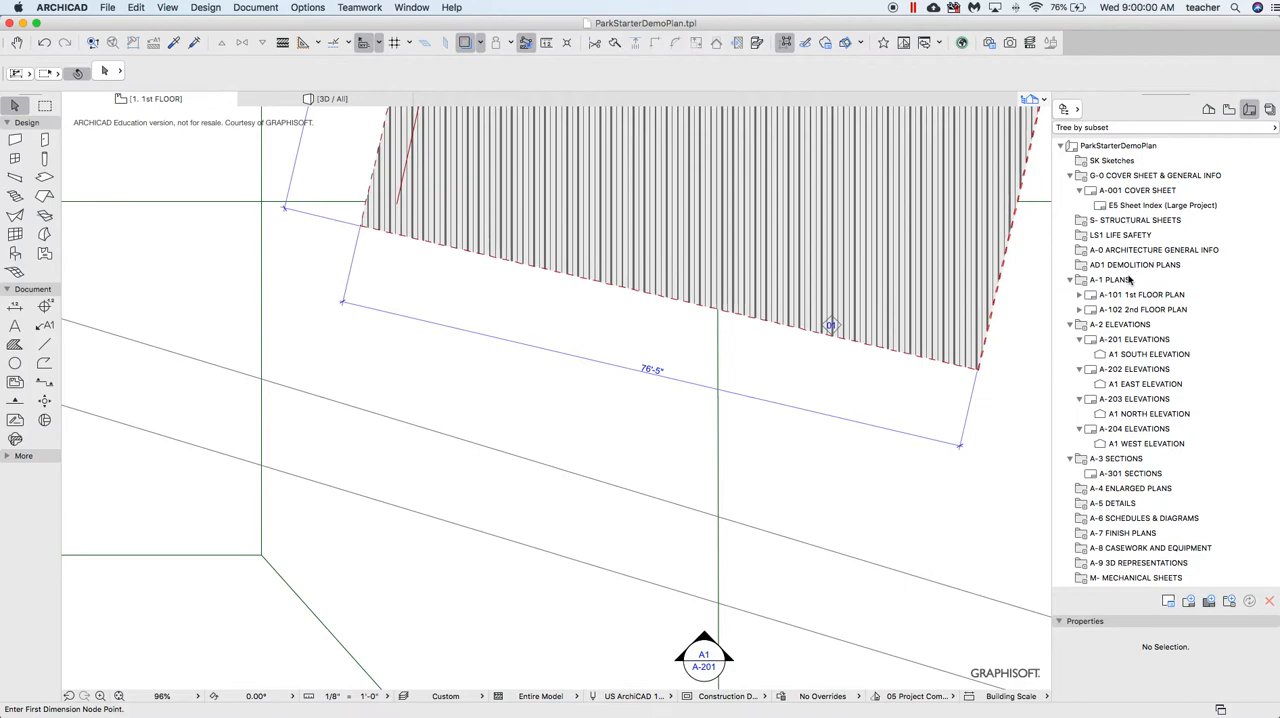
{"action": "left_click", "coordinate": [1126, 224], "text": "shift"}
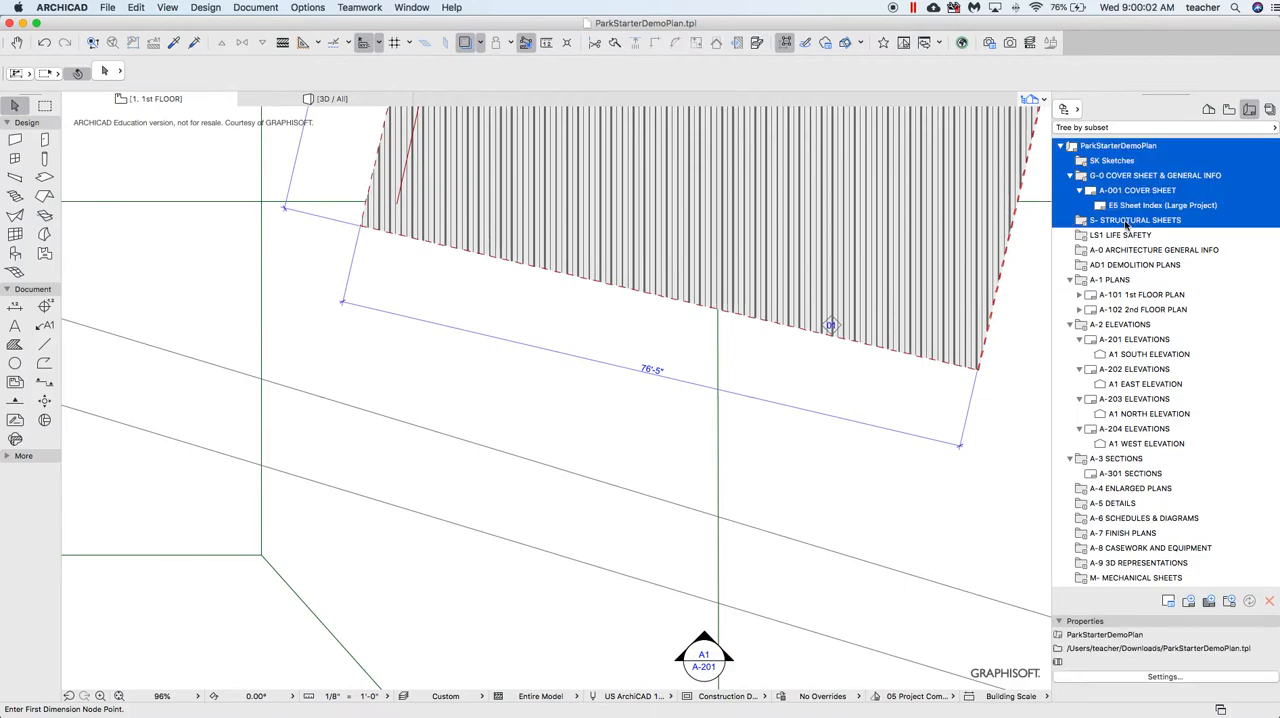
{"action": "left_click", "coordinate": [1139, 223]}
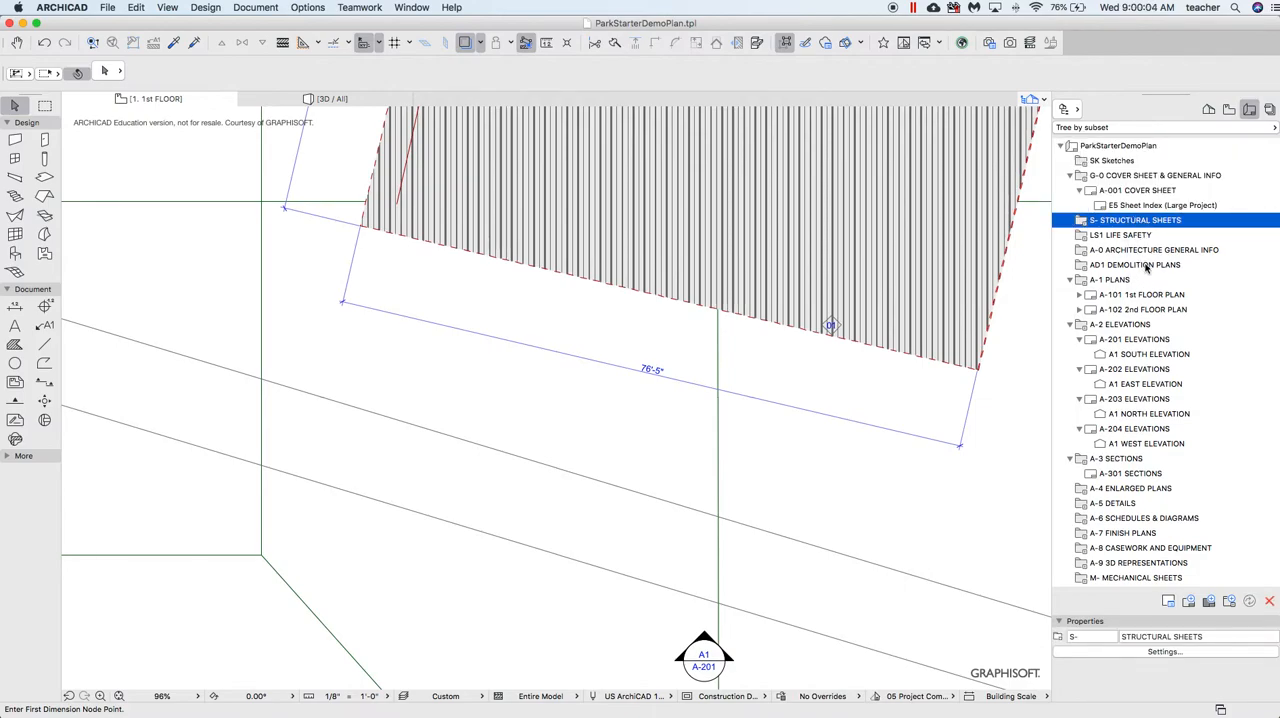
{"action": "left_click", "coordinate": [1145, 266], "text": "shift"}
{"action": "right_click", "coordinate": [1132, 254]}
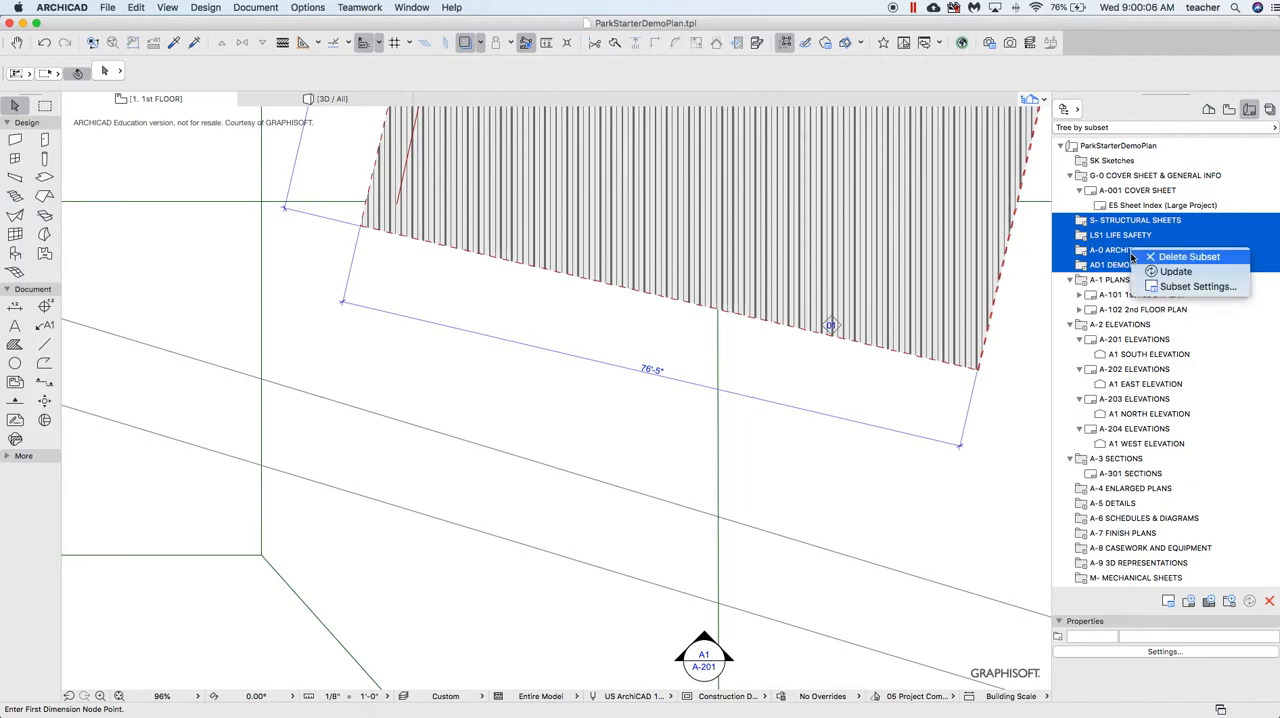
{"action": "left_click", "coordinate": [1172, 260]}
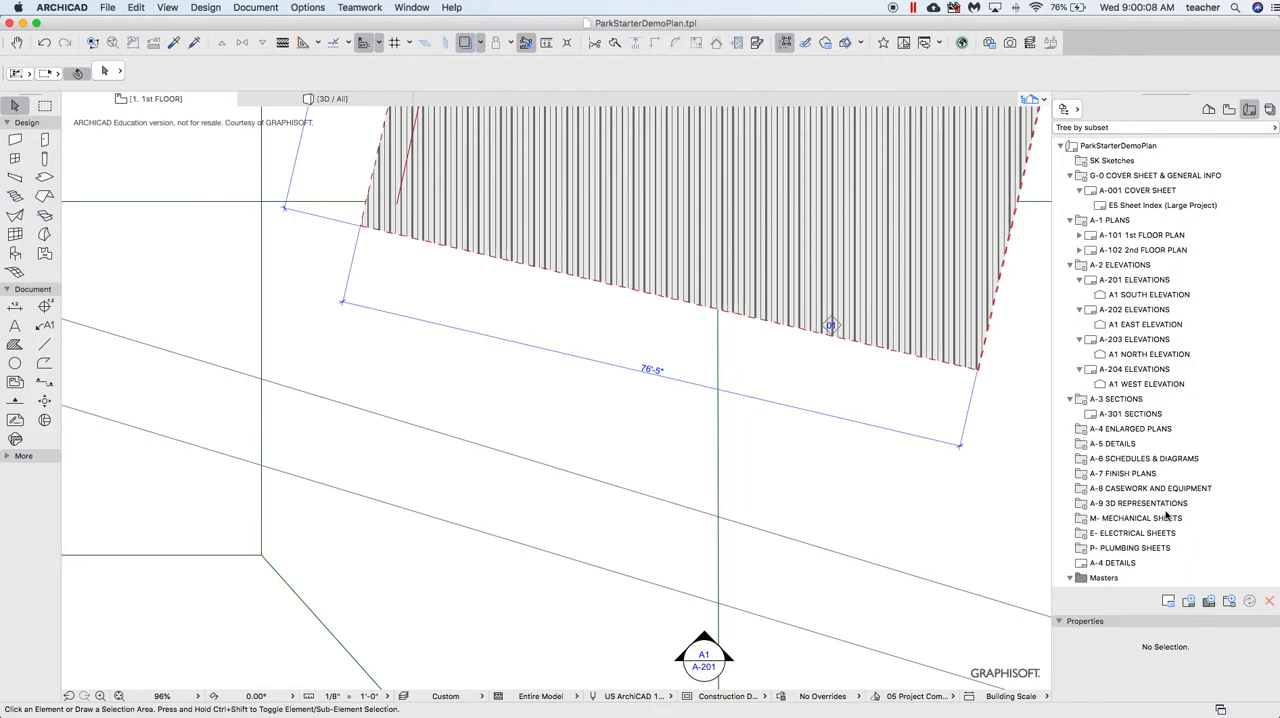
Delete all Layout Book entries from the A-3 Sections subset through the A-4 Details layout
{"action": "left_click", "coordinate": [1104, 401]}
{"action": "left_click", "coordinate": [1135, 565], "text": "shift"}
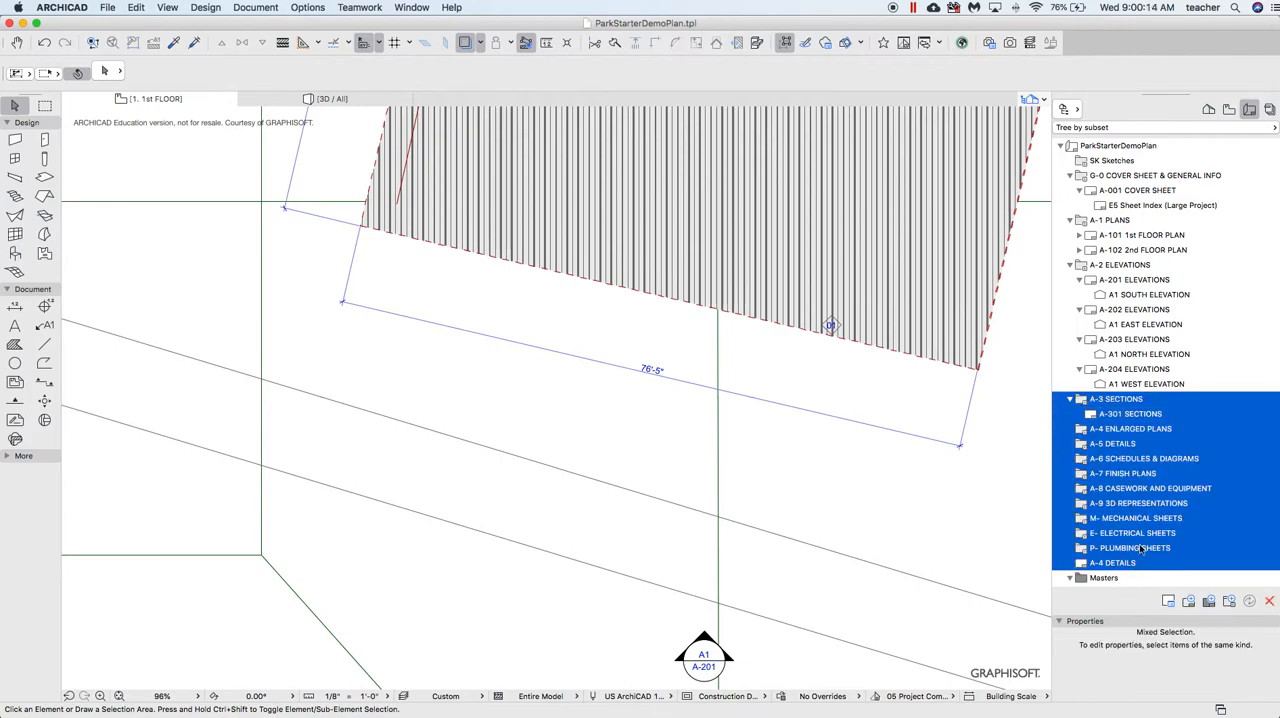
{"action": "right_click", "coordinate": [1147, 514]}
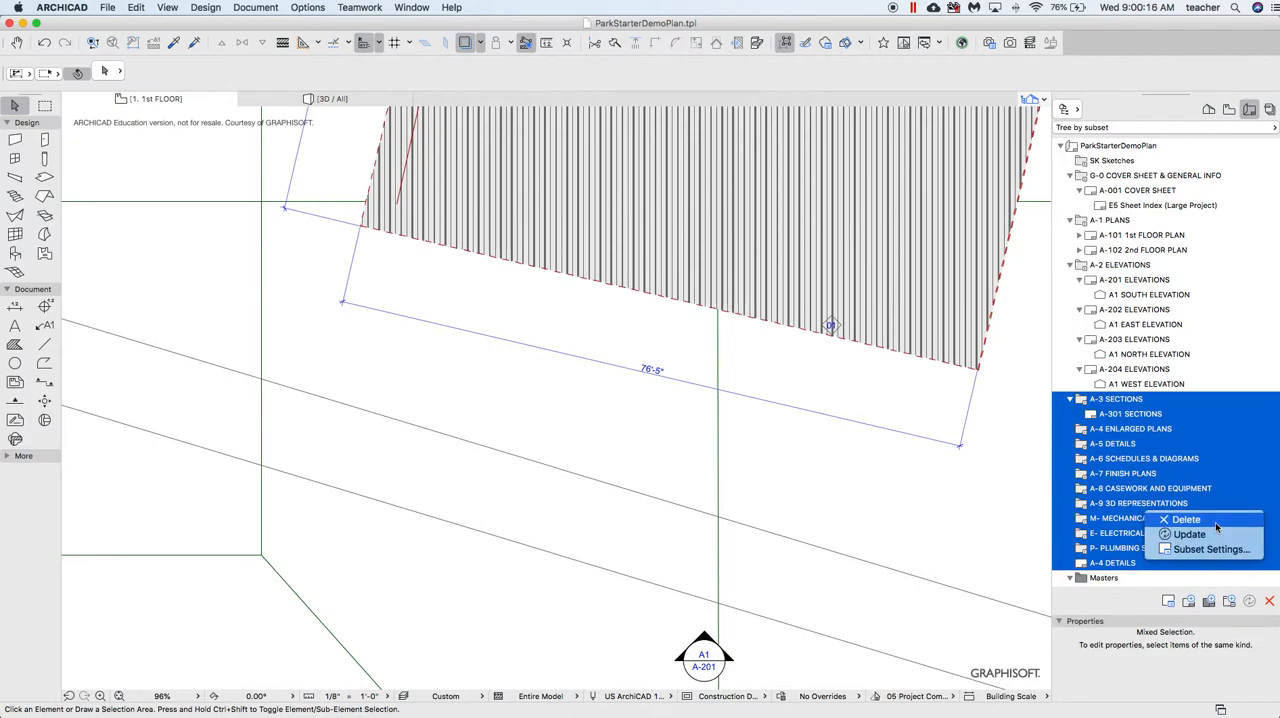
{"action": "left_click", "coordinate": [1216, 527]}
{"action": "left_click", "coordinate": [767, 261]}
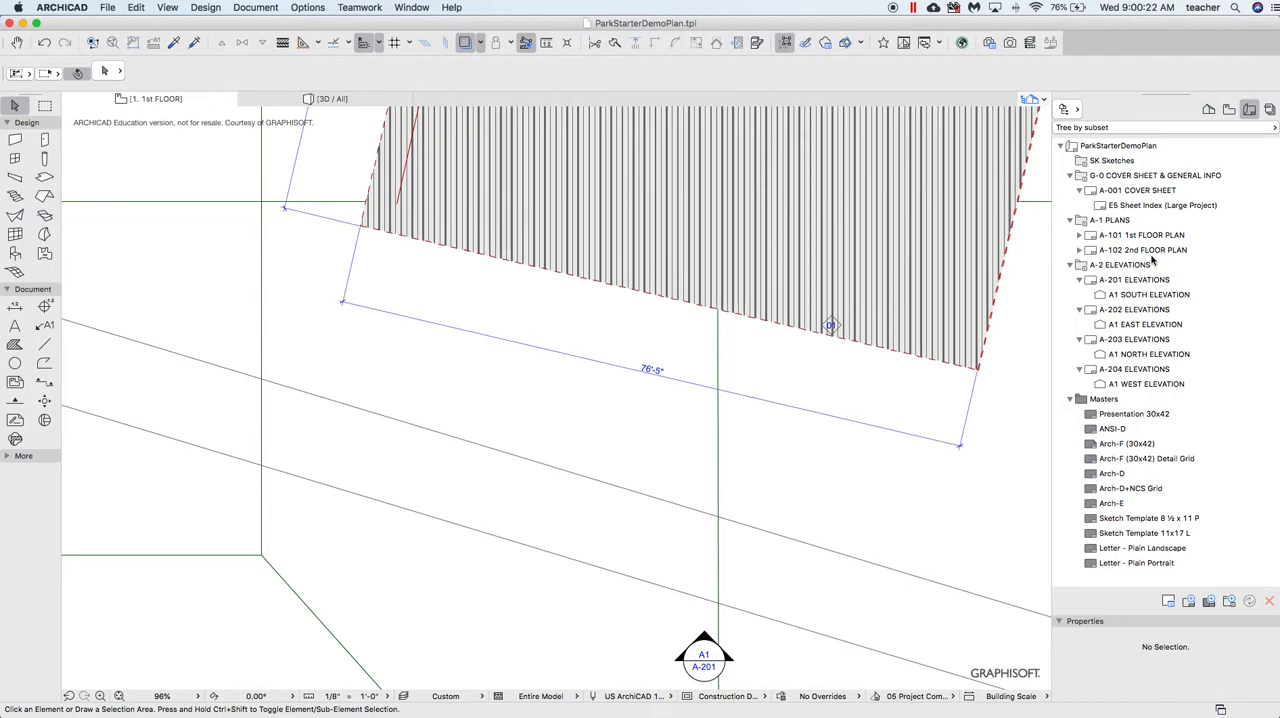
Open the A-001 Cover Sheet layout and review the master layouts that can be assigned to it
{"action": "left_click", "coordinate": [1140, 190]}
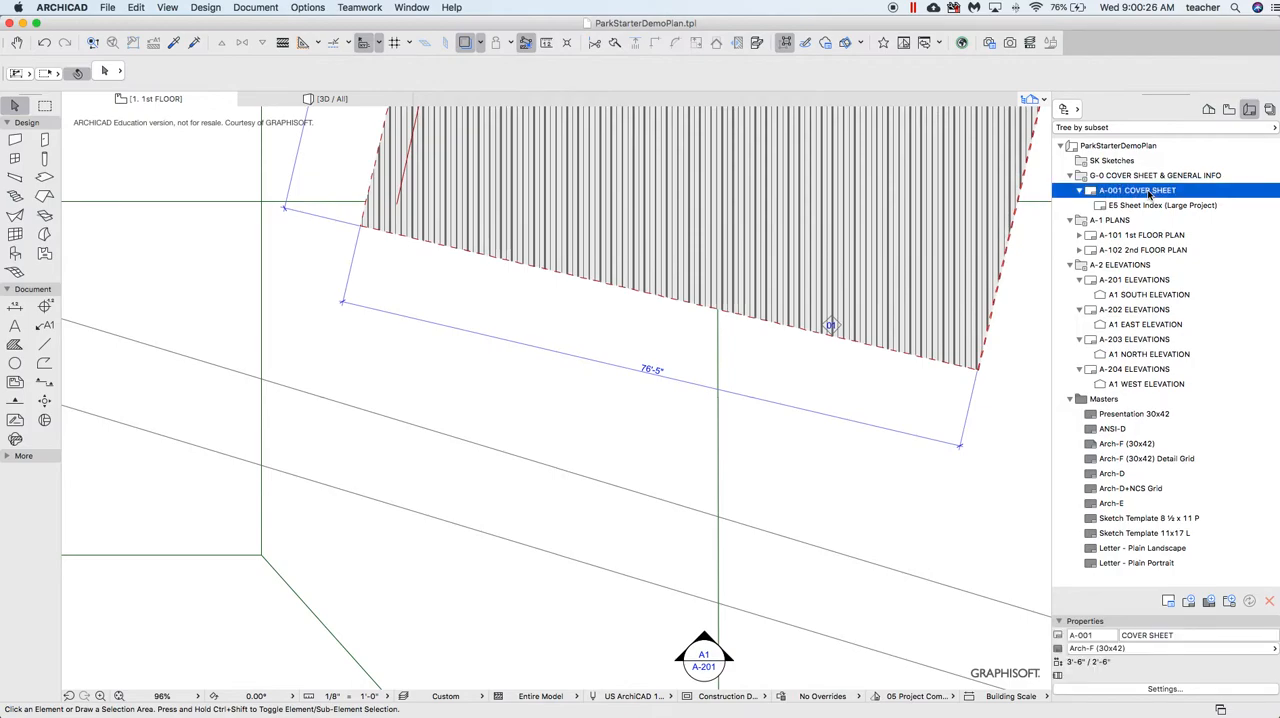
{"action": "double_click", "coordinate": [1140, 190]}
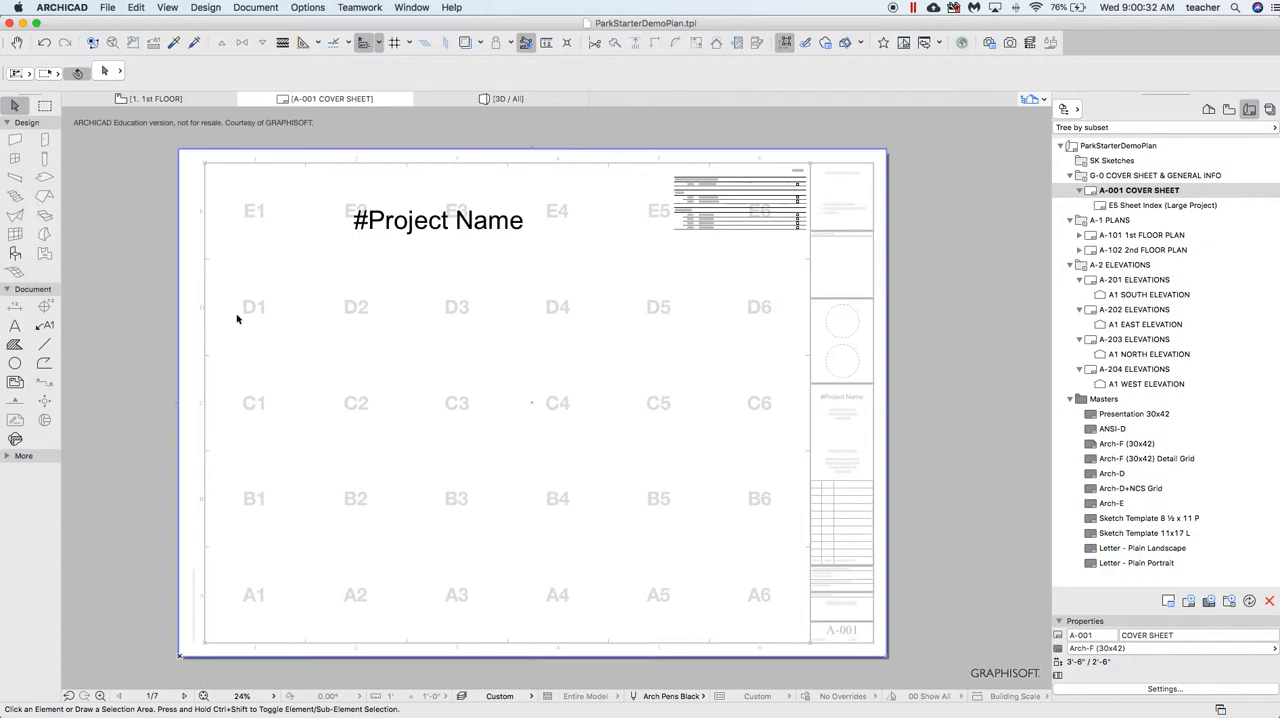
{"action": "left_click", "coordinate": [1143, 650]}
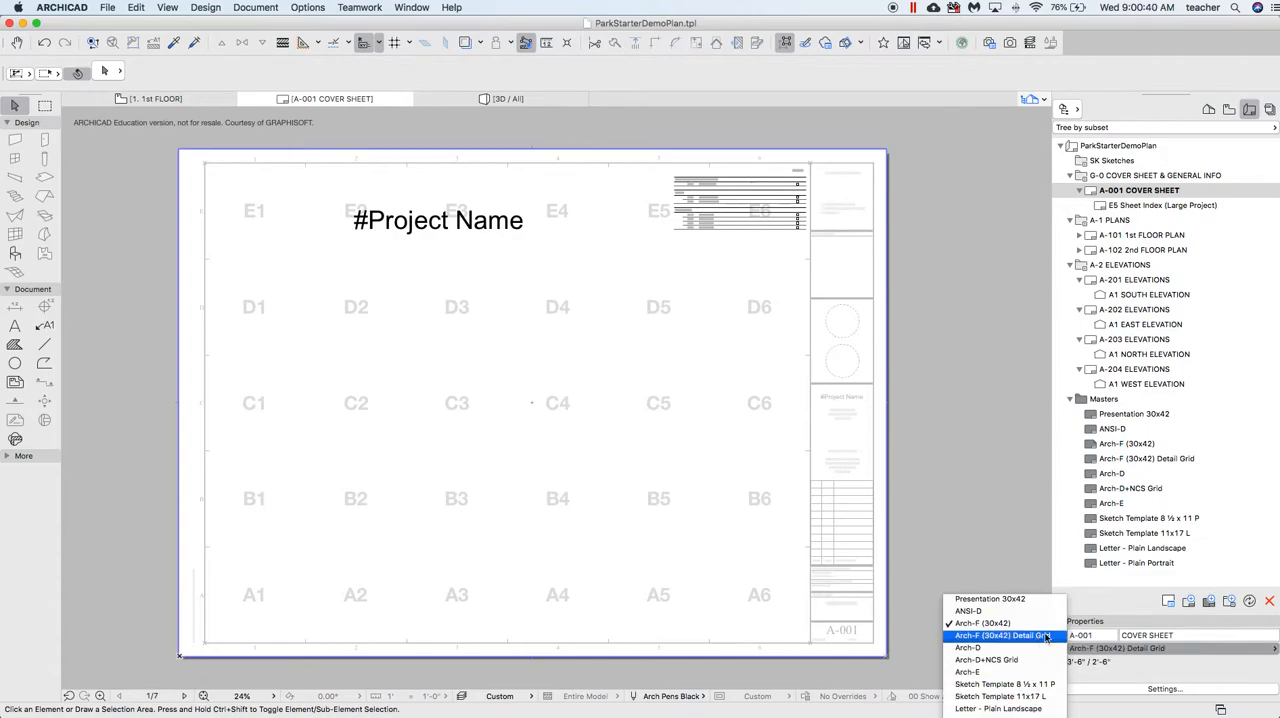
{"action": "left_click", "coordinate": [1119, 578]}
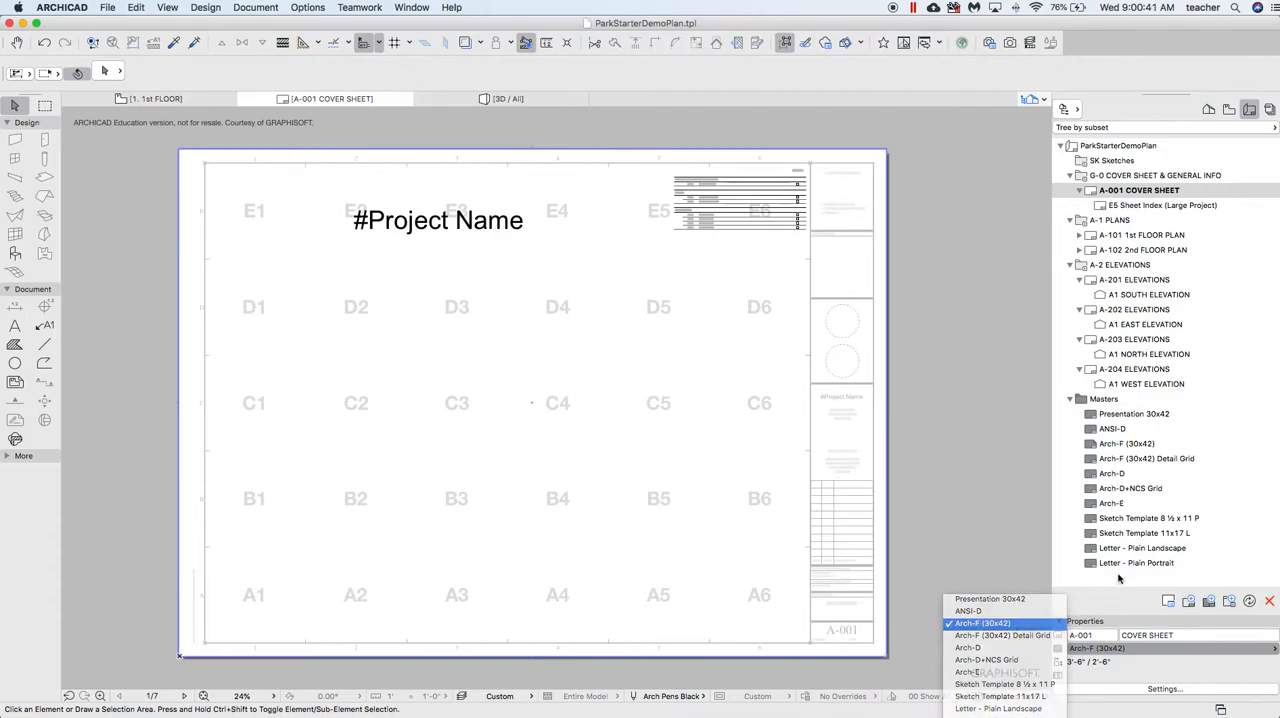
On the Letter - Plain Landscape master layout, draw a text block about 3 inches wide in the sheet's upper-left corner
{"action": "double_click", "coordinate": [1166, 550]}
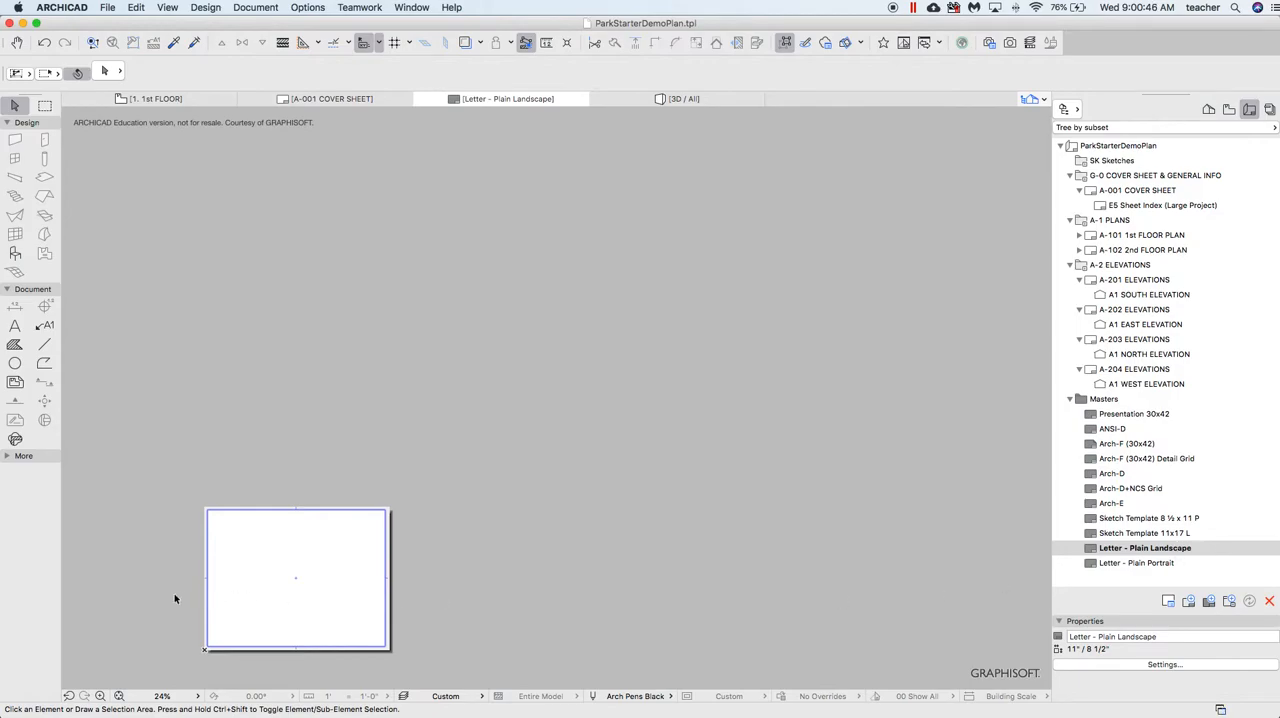
{"action": "scroll", "coordinate": [180, 616], "scroll_direction": "up", "scroll_amount": 2}
{"action": "scroll", "coordinate": [180, 616], "scroll_direction": "up", "scroll_amount": 3}
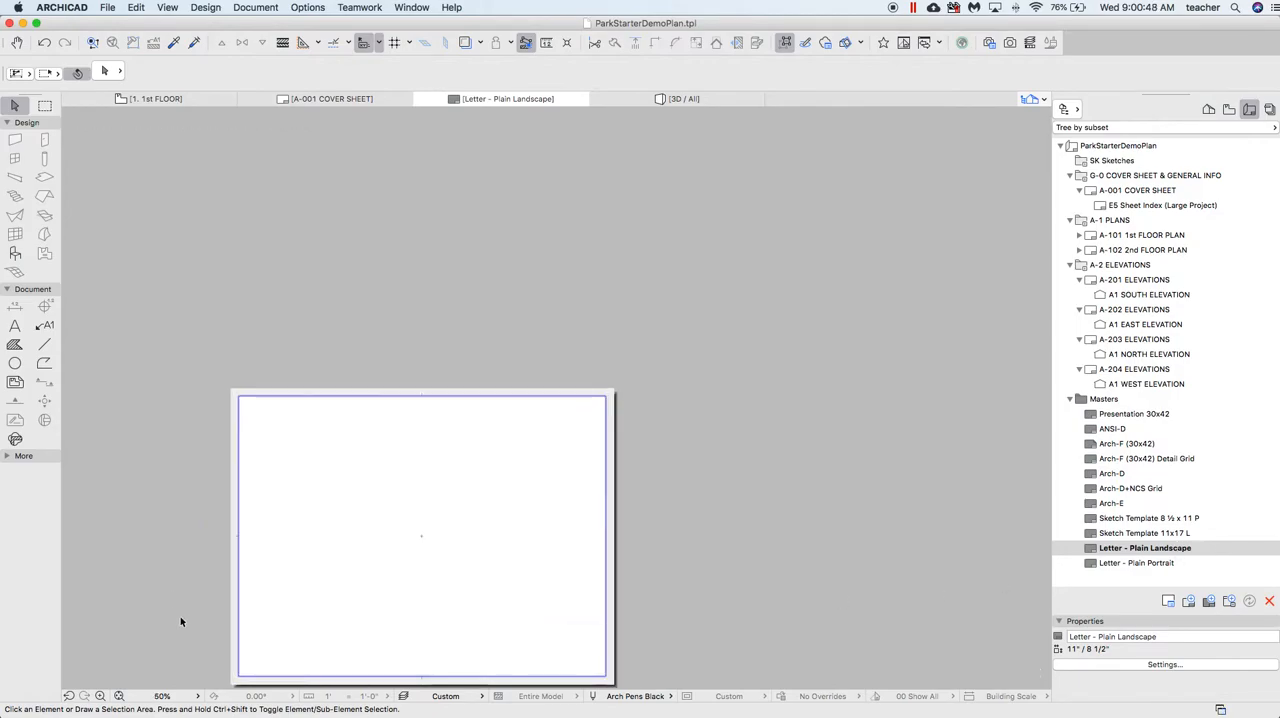
{"action": "left_click", "coordinate": [15, 328]}
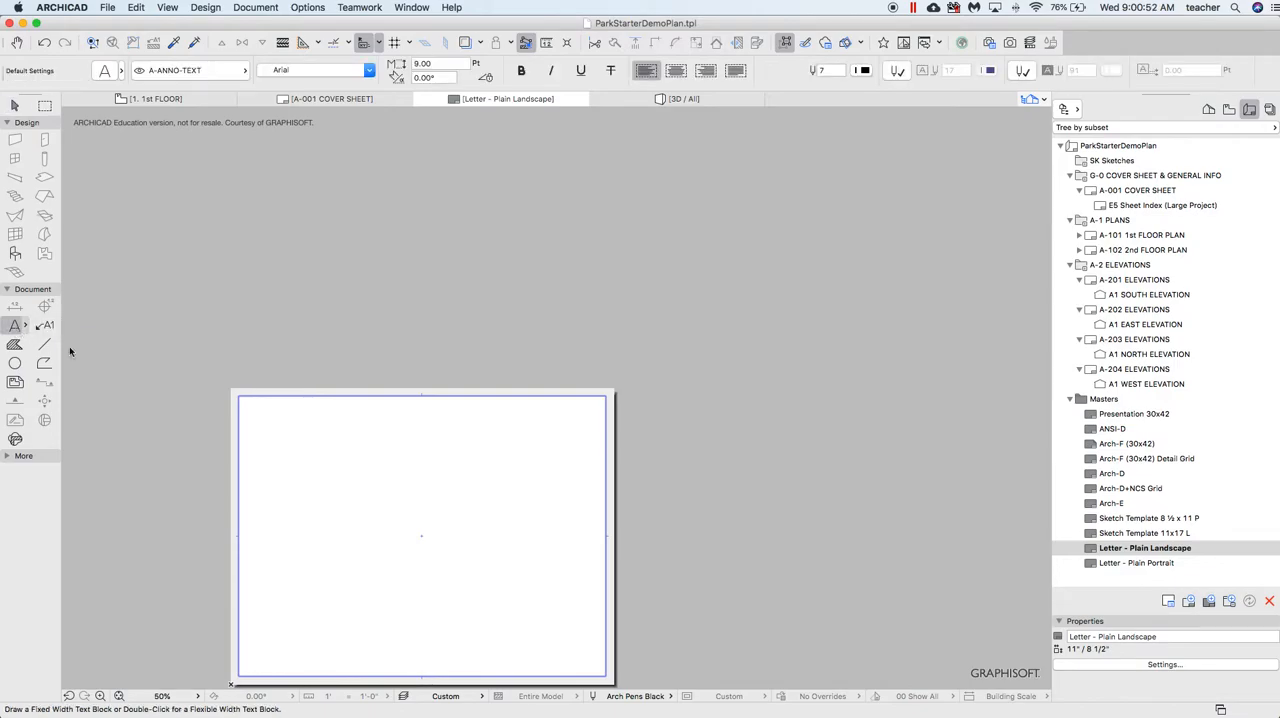
{"action": "left_click", "coordinate": [255, 408]}
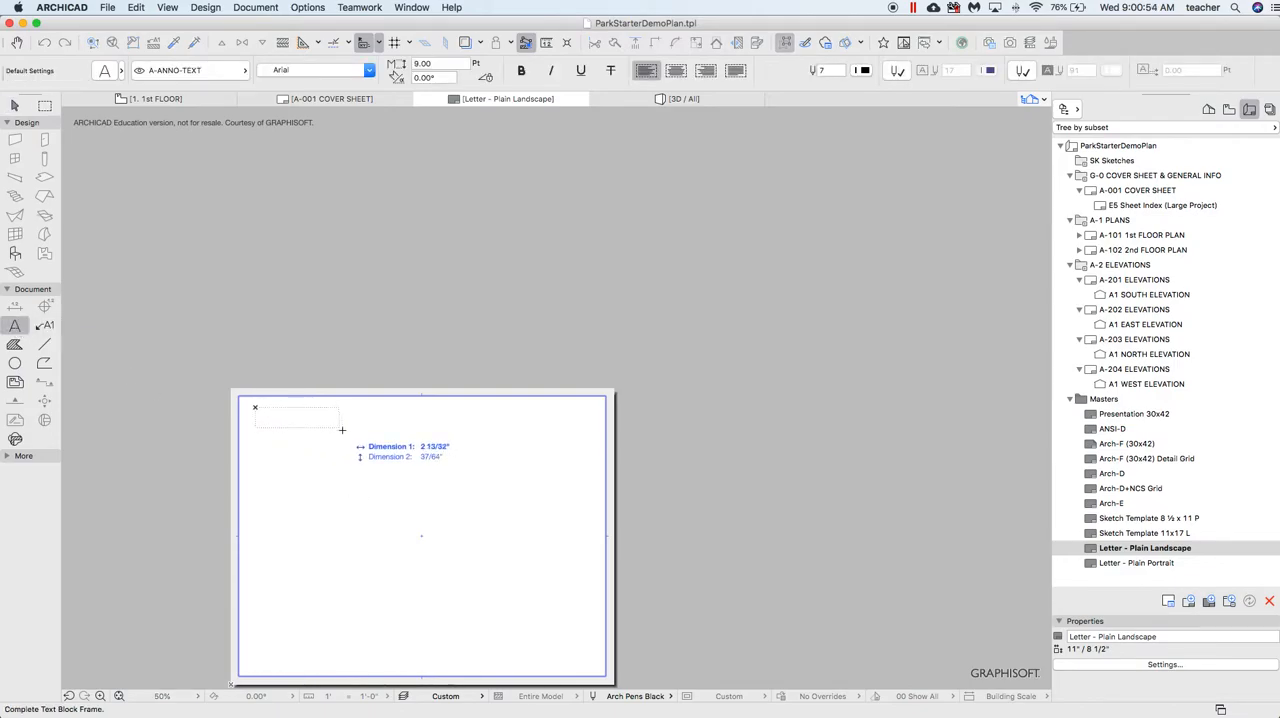
{"action": "left_click", "coordinate": [368, 436]}
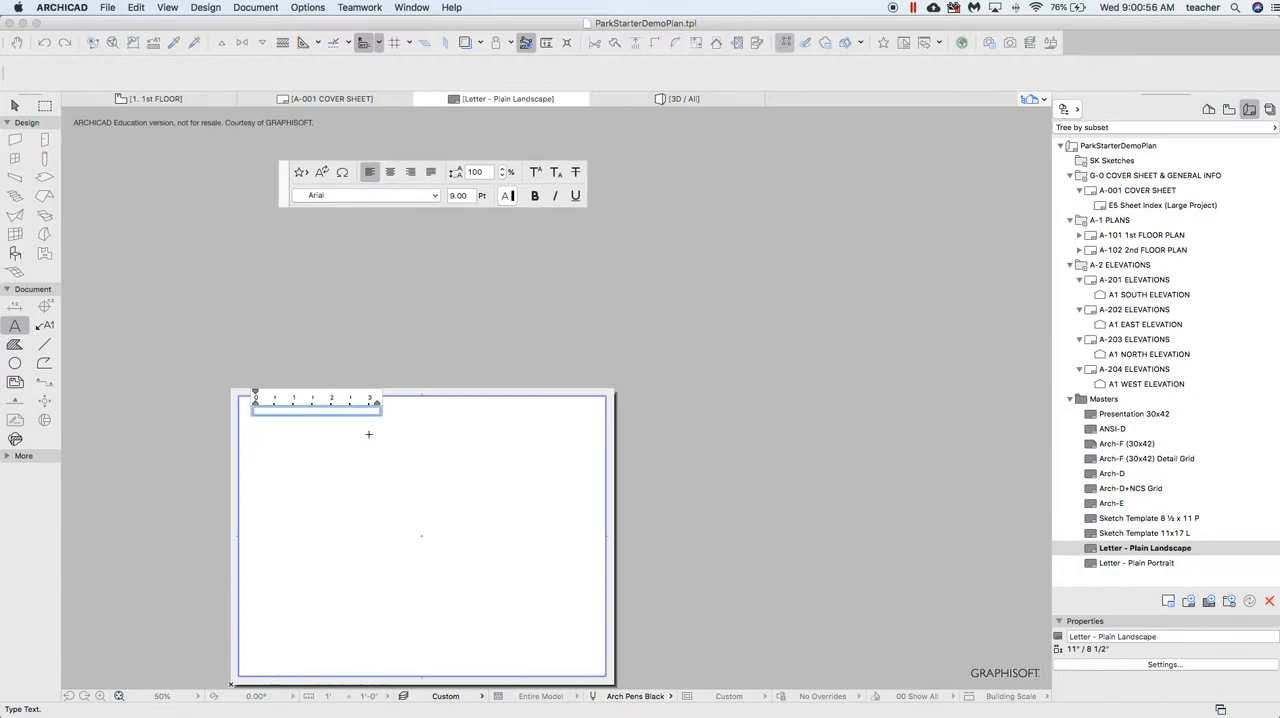
Fill the master layout's text block with the person's full name followed by "- Community Center"
{"action": "type", "text": "Walt Longmire- comm"}
{"action": "key", "text": "BackSpace"}
{"action": "key", "text": "BackSpace"}
{"action": "type", "text": "C"}
{"action": "left_click", "coordinate": [466, 457]}
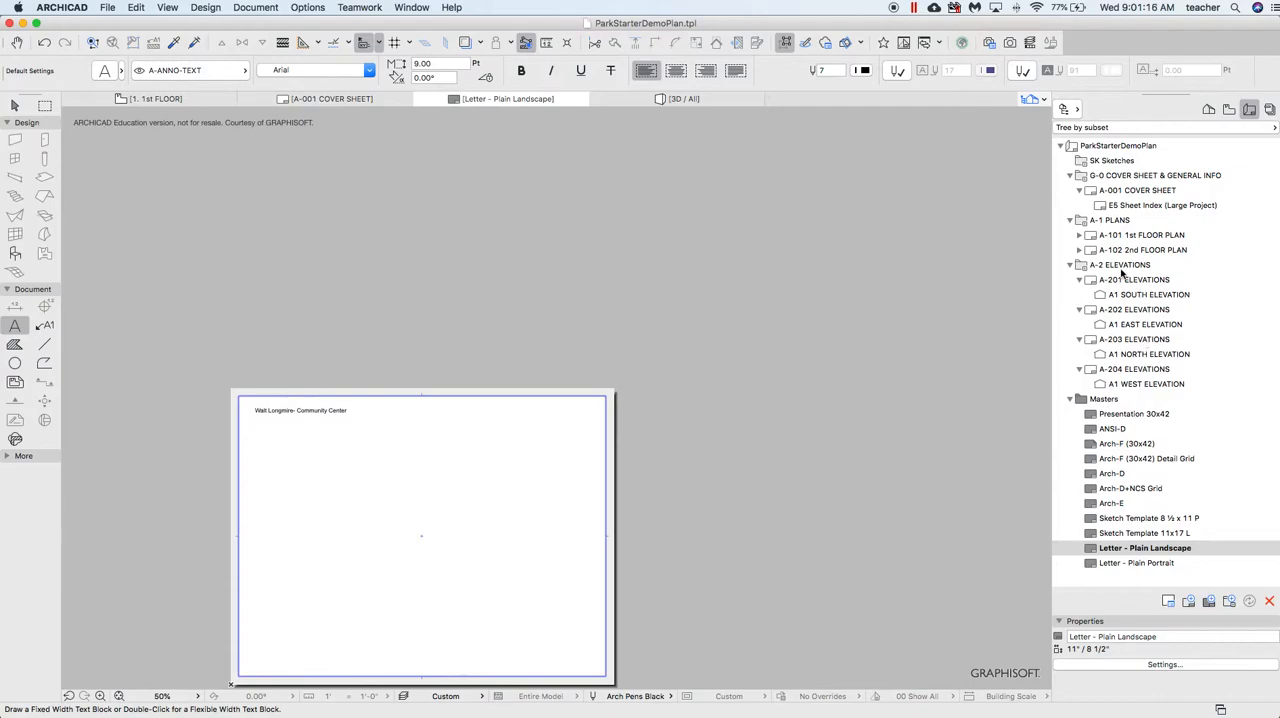
Assign the Letter - Plain Landscape master layout to the A-001 Cover Sheet
{"action": "double_click", "coordinate": [1143, 191]}
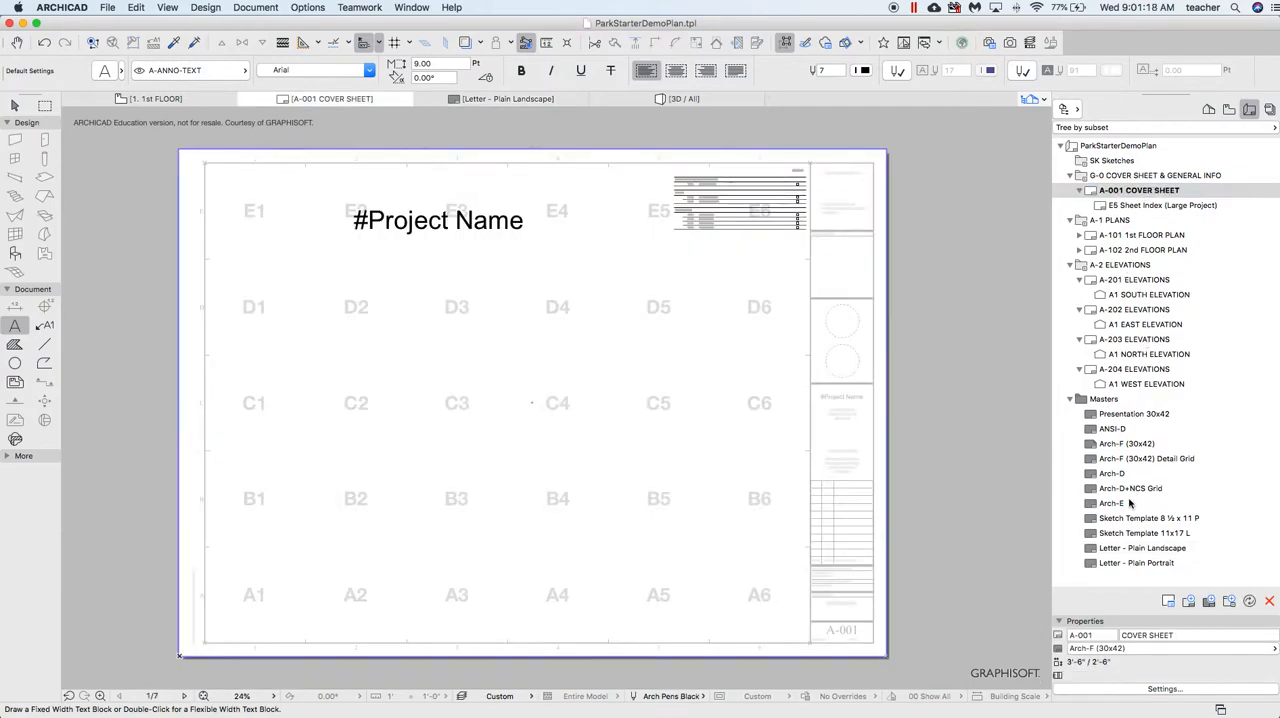
{"action": "left_click", "coordinate": [1133, 648]}
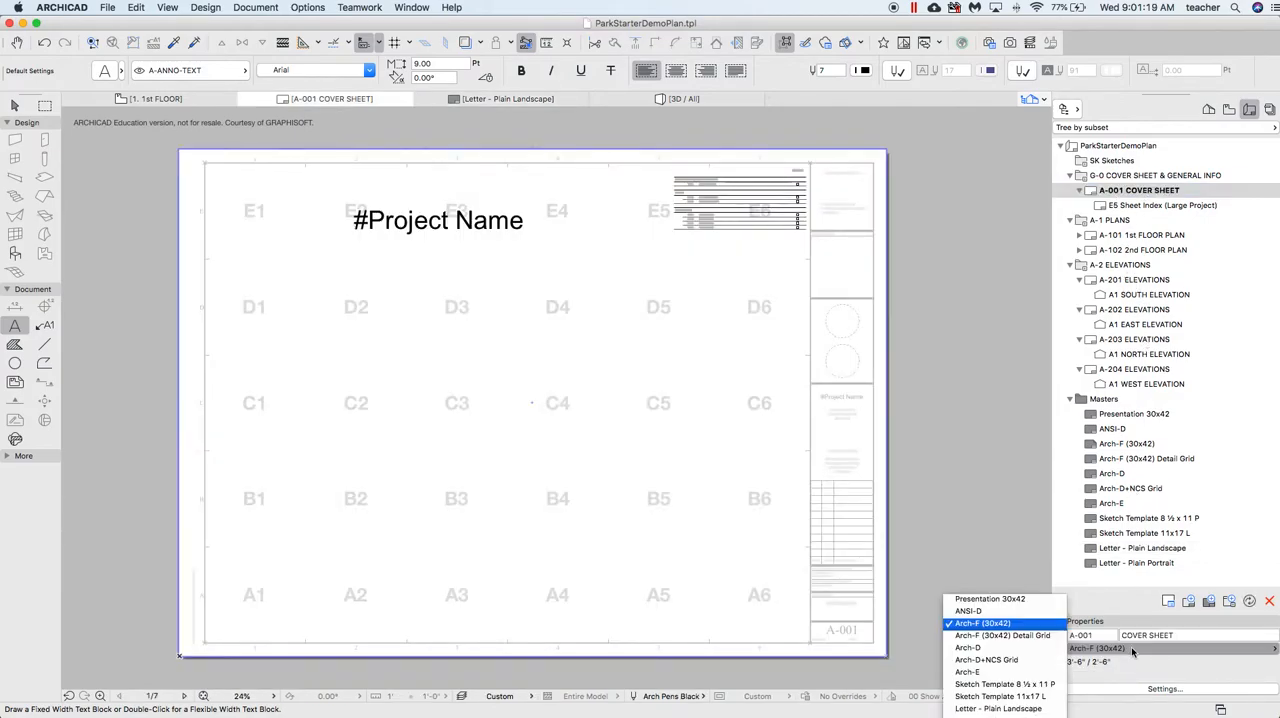
{"action": "left_click", "coordinate": [1037, 711]}
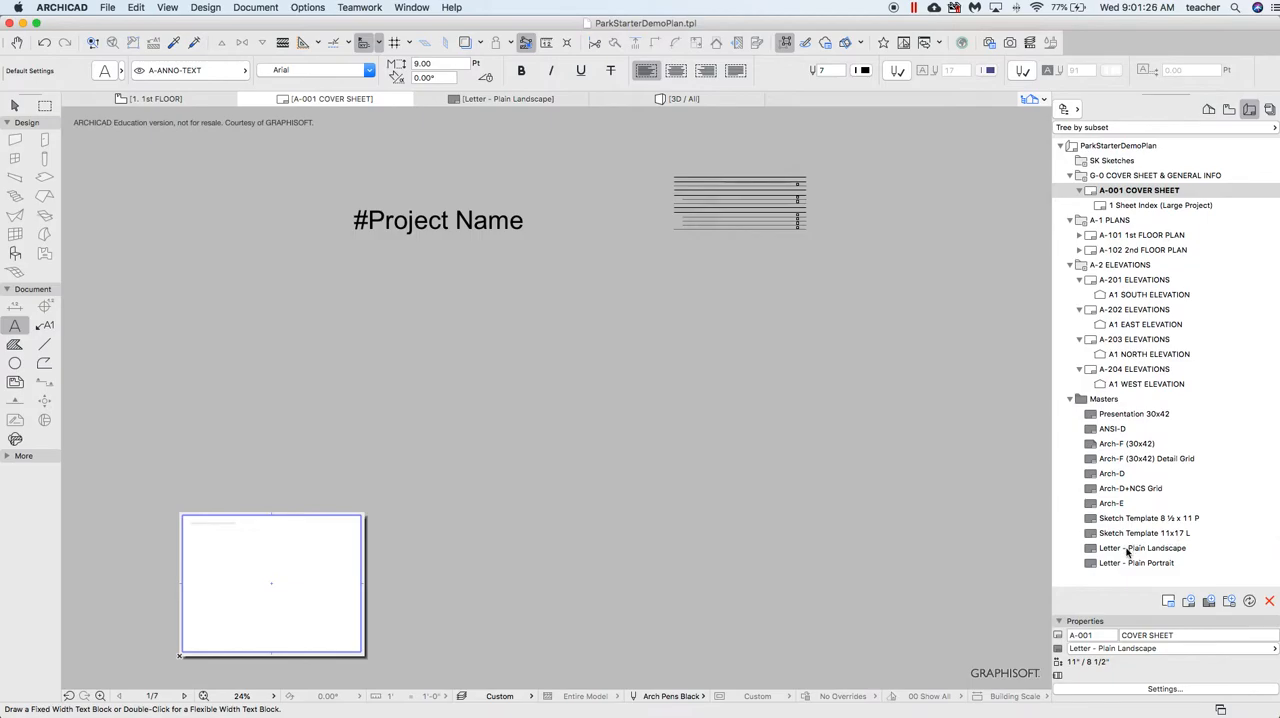
{"action": "scroll", "coordinate": [163, 600], "scroll_direction": "up", "scroll_amount": 3}
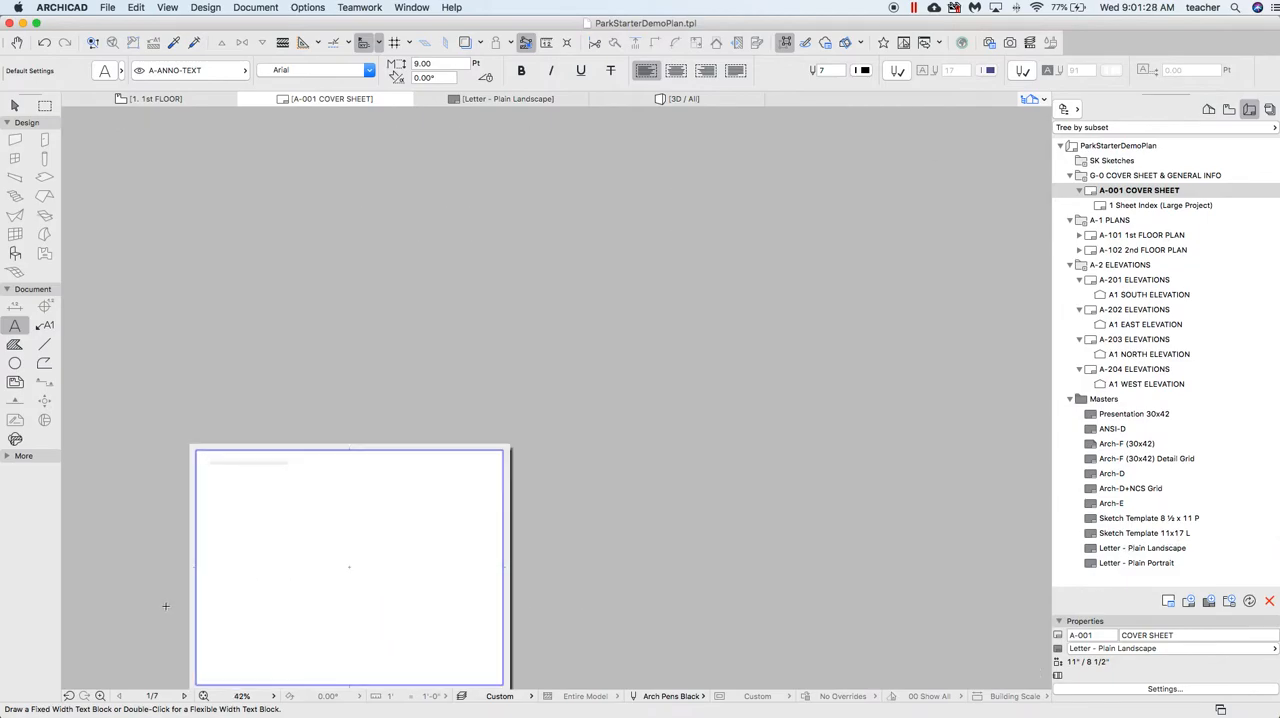
{"action": "scroll", "coordinate": [226, 571], "scroll_direction": "up", "scroll_amount": 2}
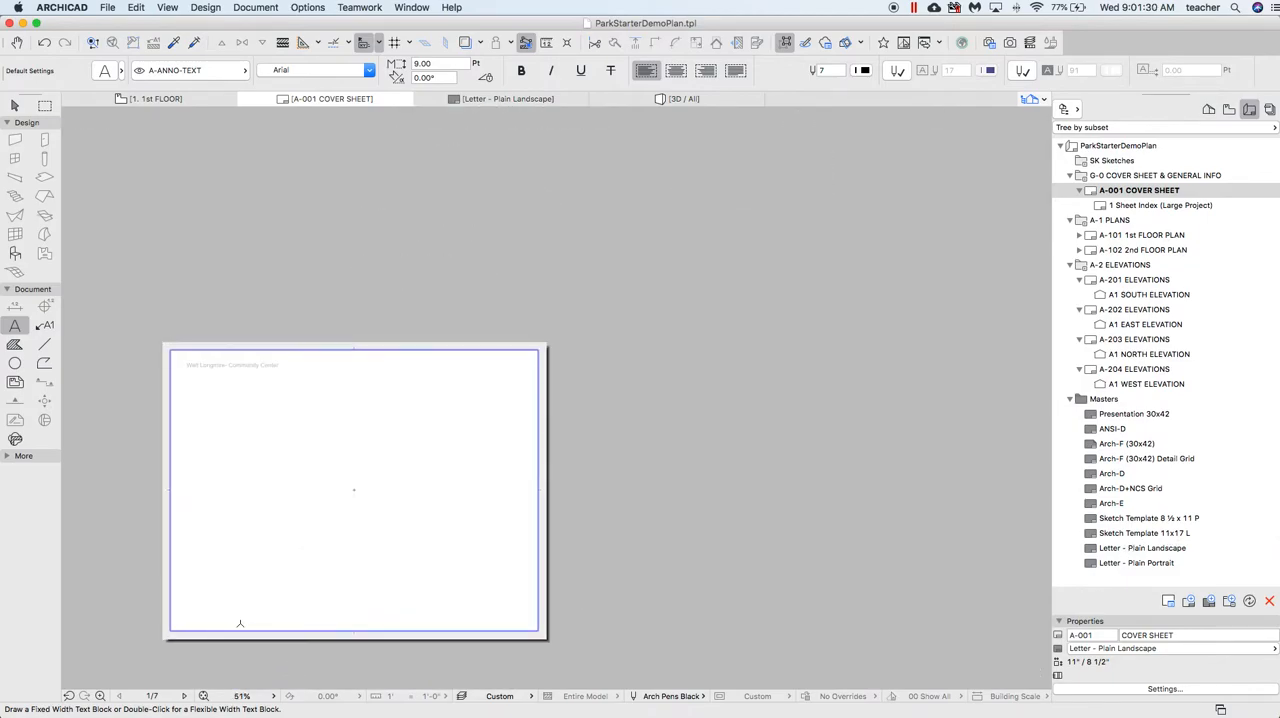
Switch from the cover sheet to the 3D view and orbit it to frame the building's window side and roof
{"action": "scroll", "coordinate": [180, 366], "scroll_direction": "up", "scroll_amount": 5}
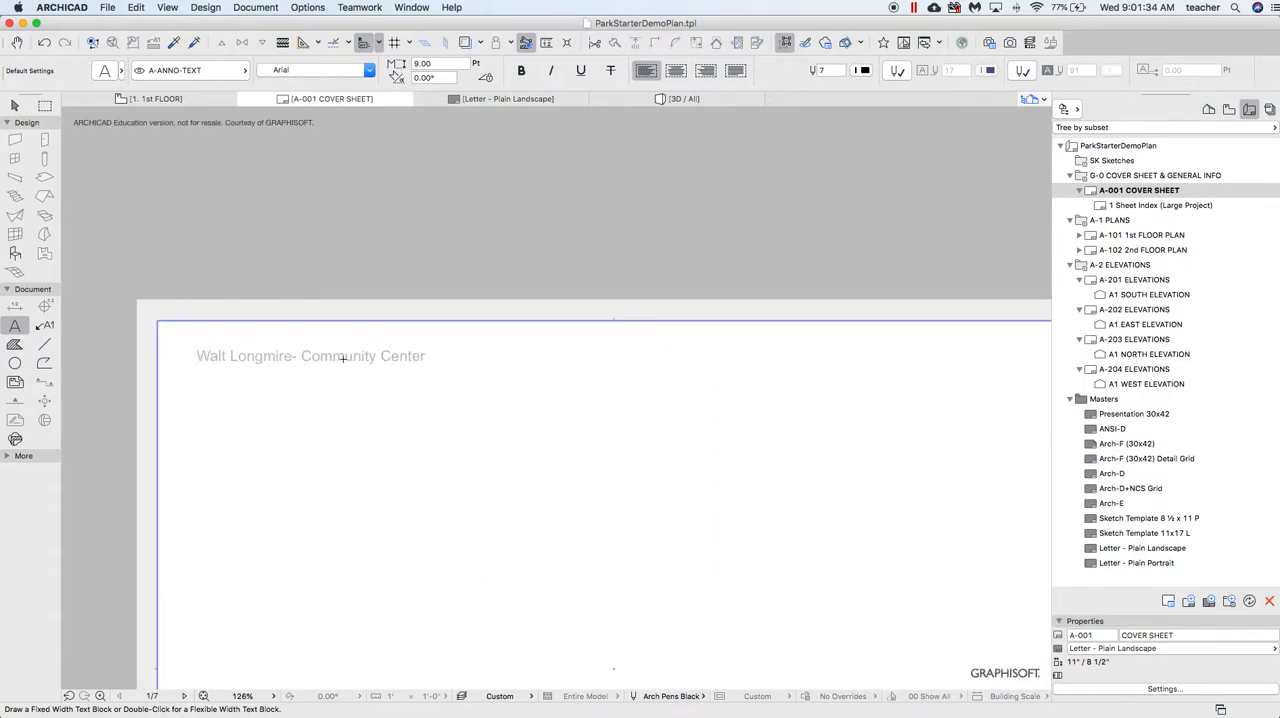
{"action": "scroll", "coordinate": [343, 357], "scroll_direction": "down", "scroll_amount": 8}
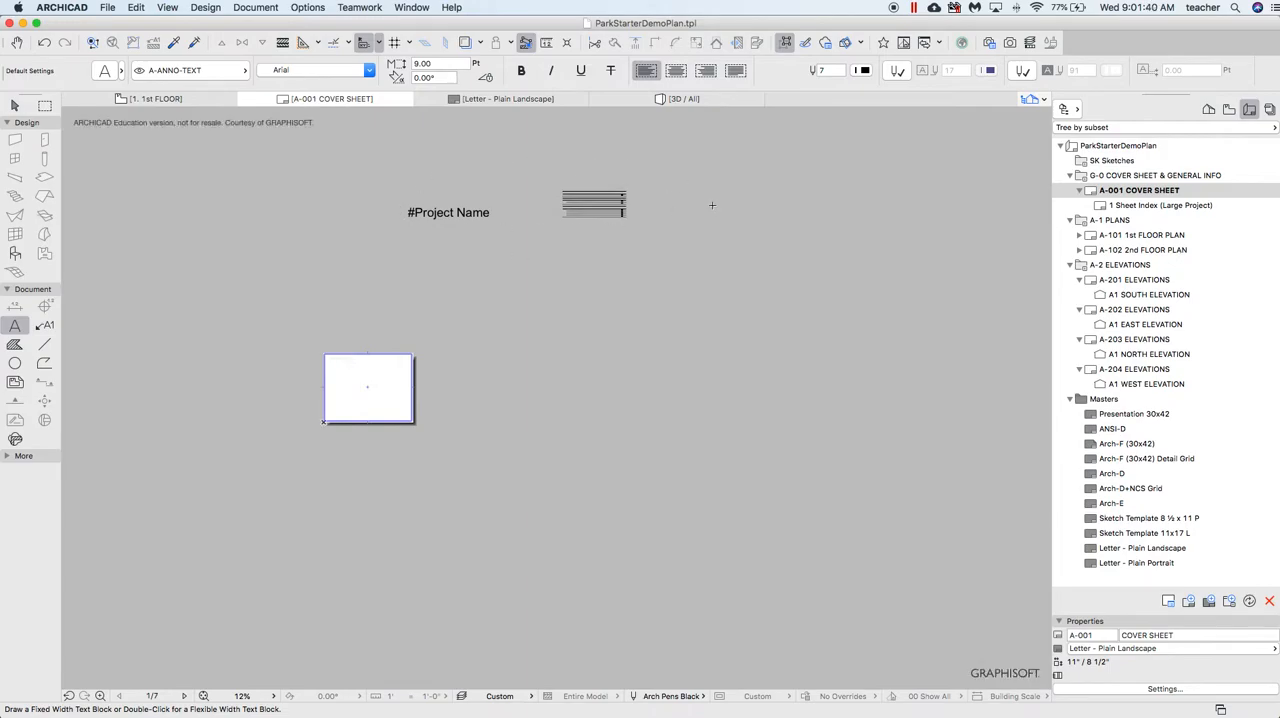
{"action": "scroll", "coordinate": [354, 398], "scroll_direction": "up", "scroll_amount": 5}
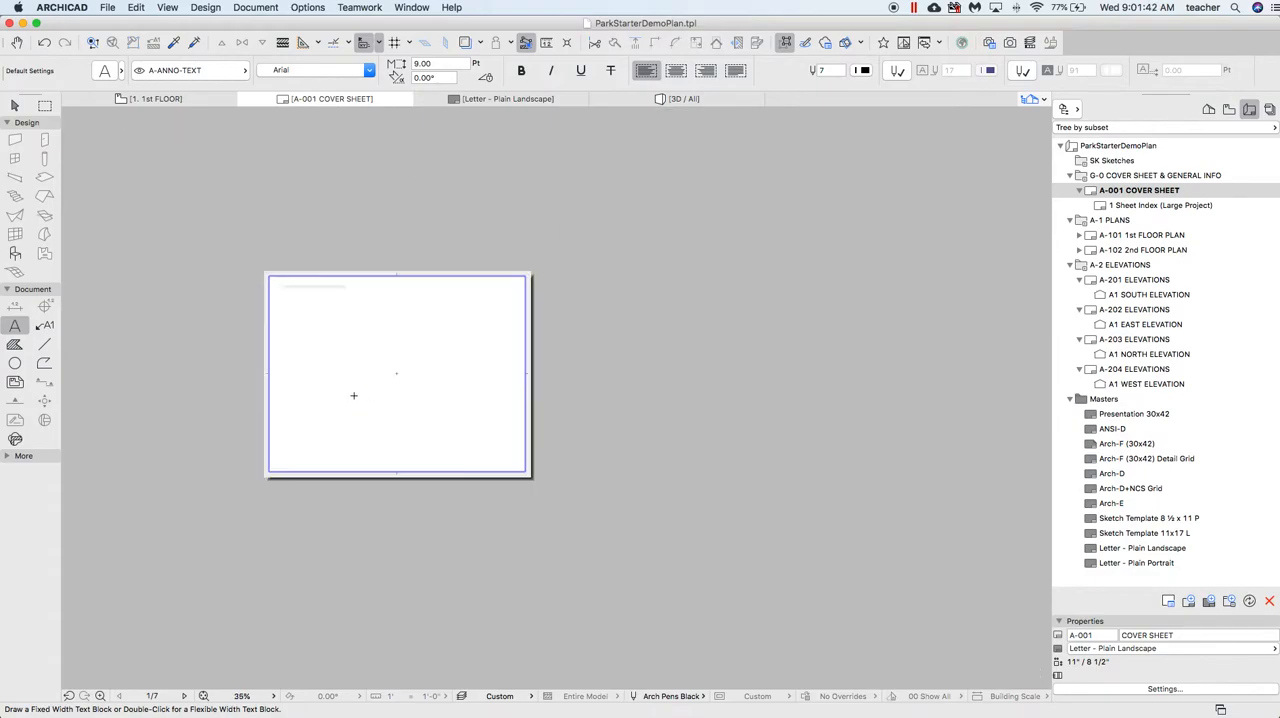
{"action": "left_click", "coordinate": [686, 98]}
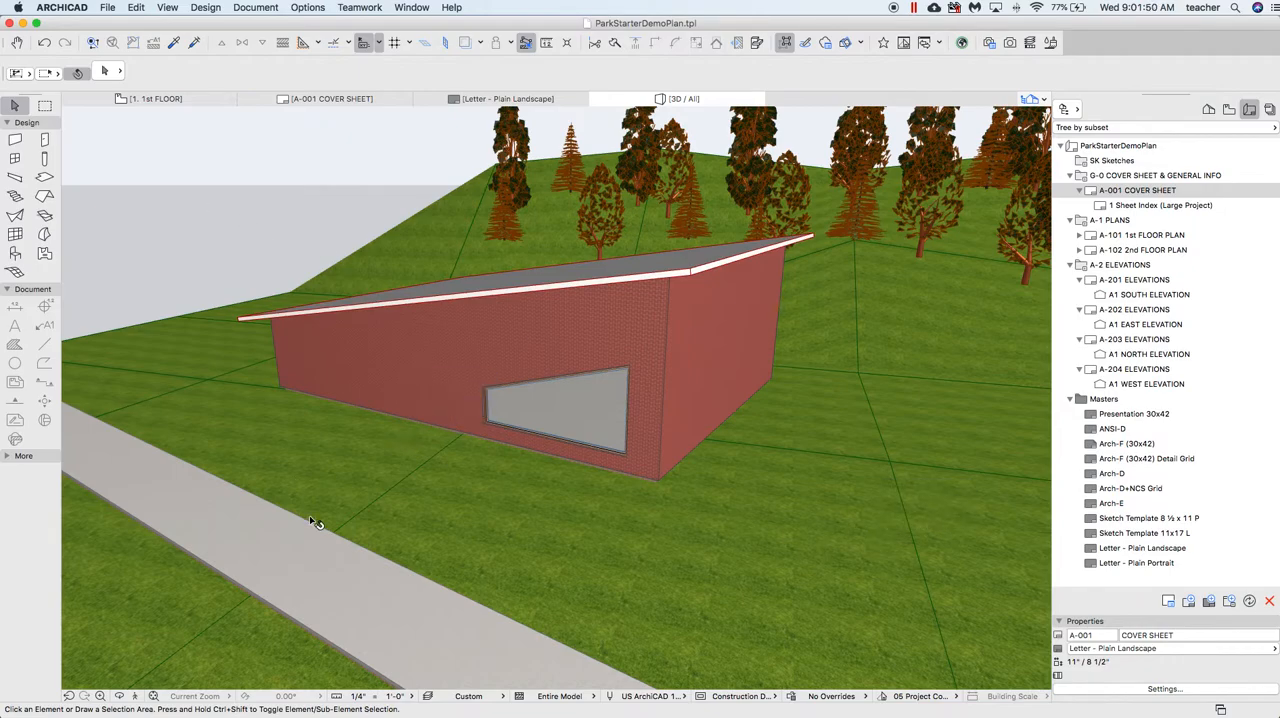
{"action": "left_click", "coordinate": [118, 700]}
{"action": "left_click_drag", "start_coordinate": [427, 501], "coordinate": [371, 506]}
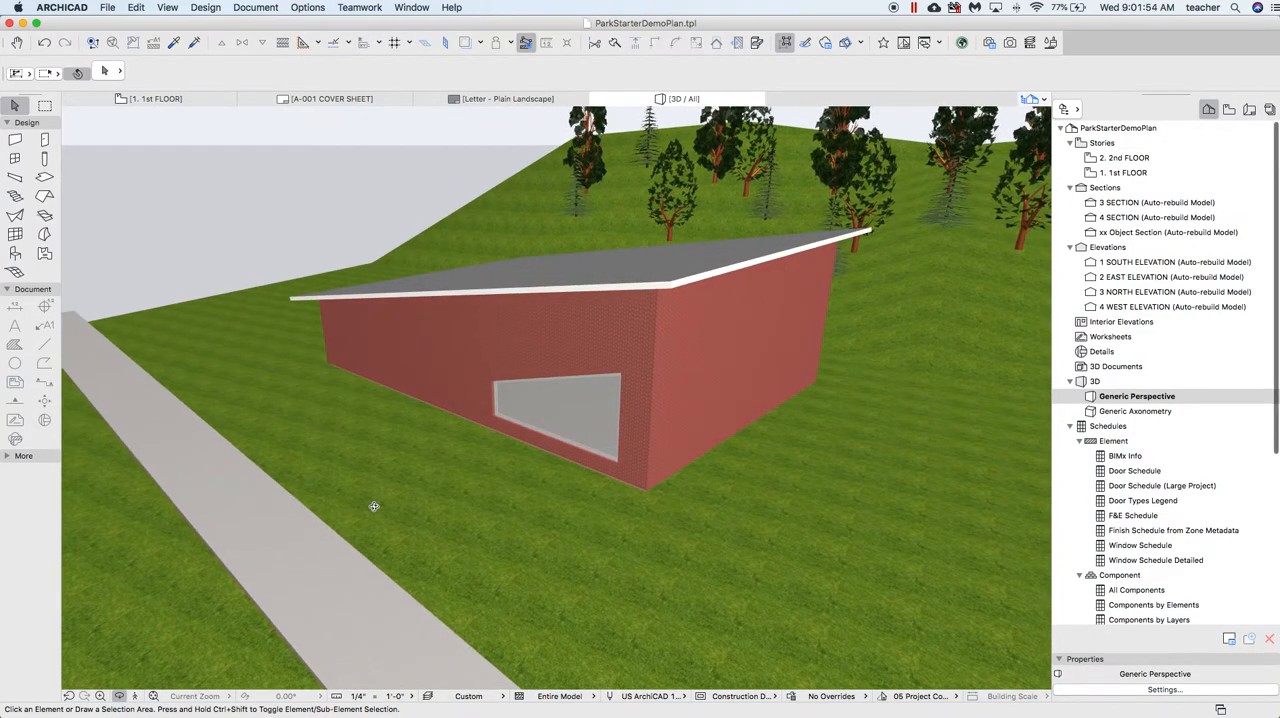
Save the current 3D view and place it as a drawing on the A-001 Cover Sheet layout
{"action": "right_click", "coordinate": [240, 150]}
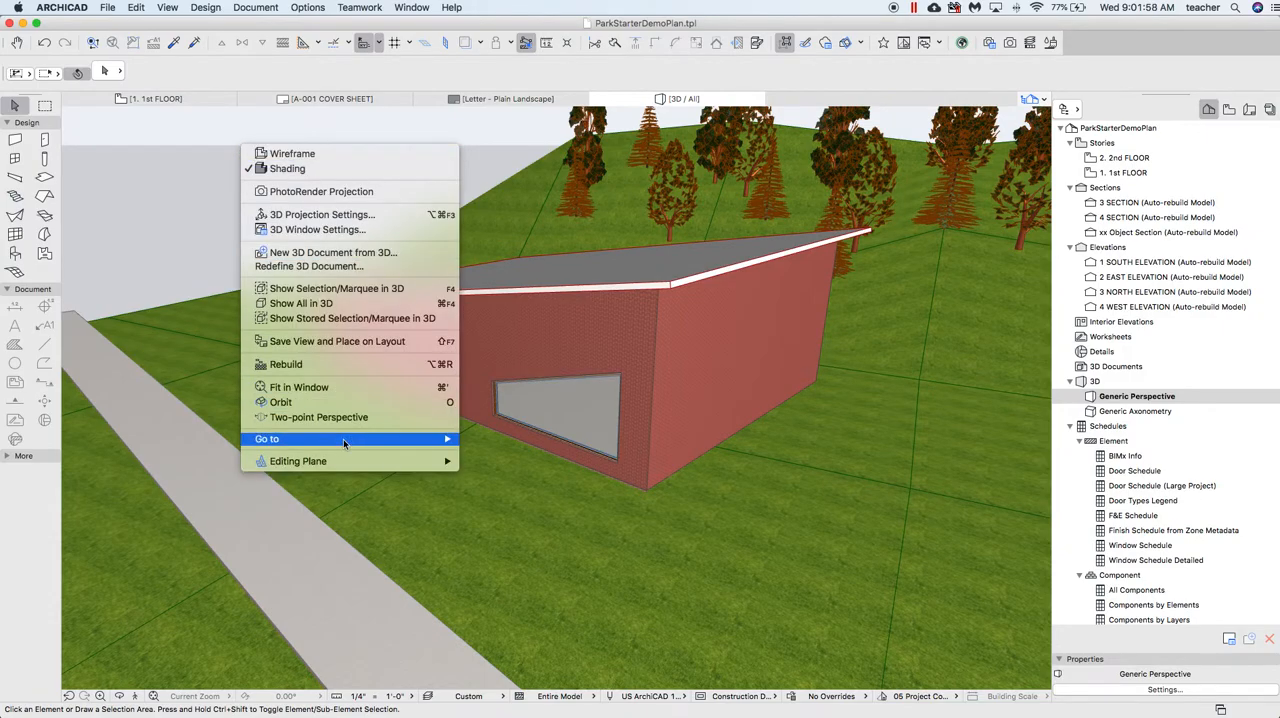
{"action": "mouse_move", "coordinate": [344, 443]}
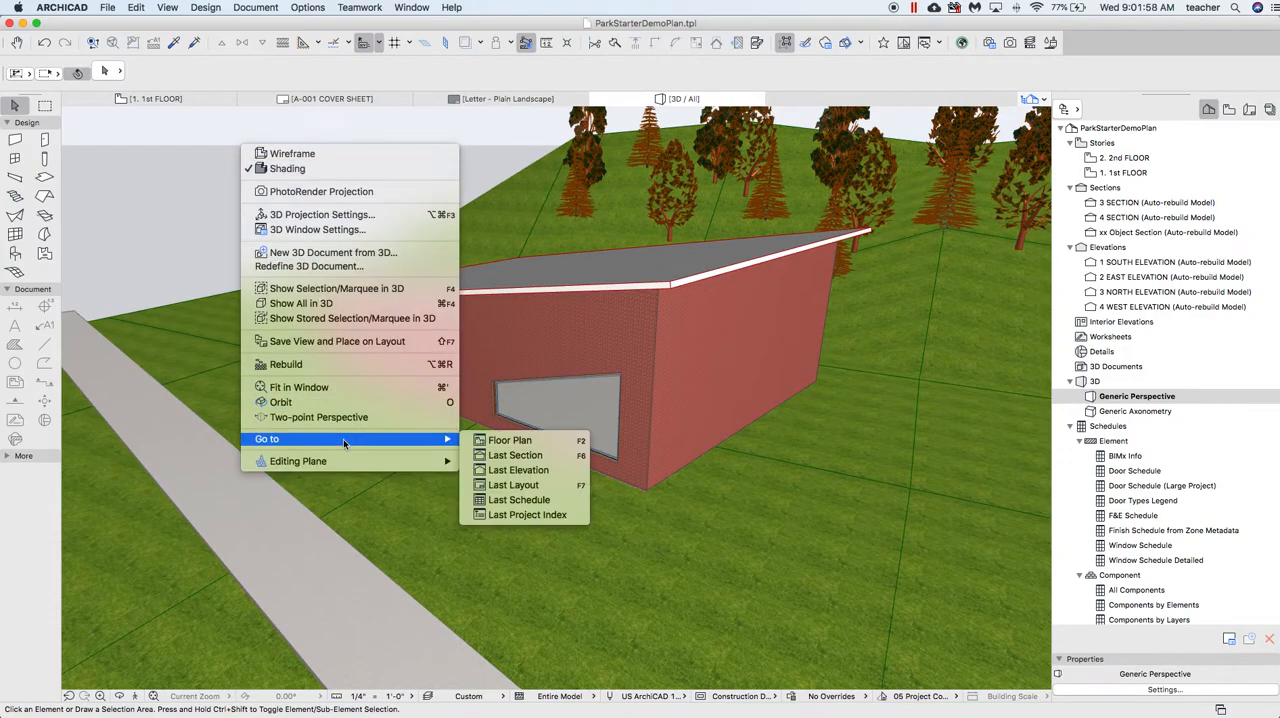
{"action": "left_click", "coordinate": [345, 344]}
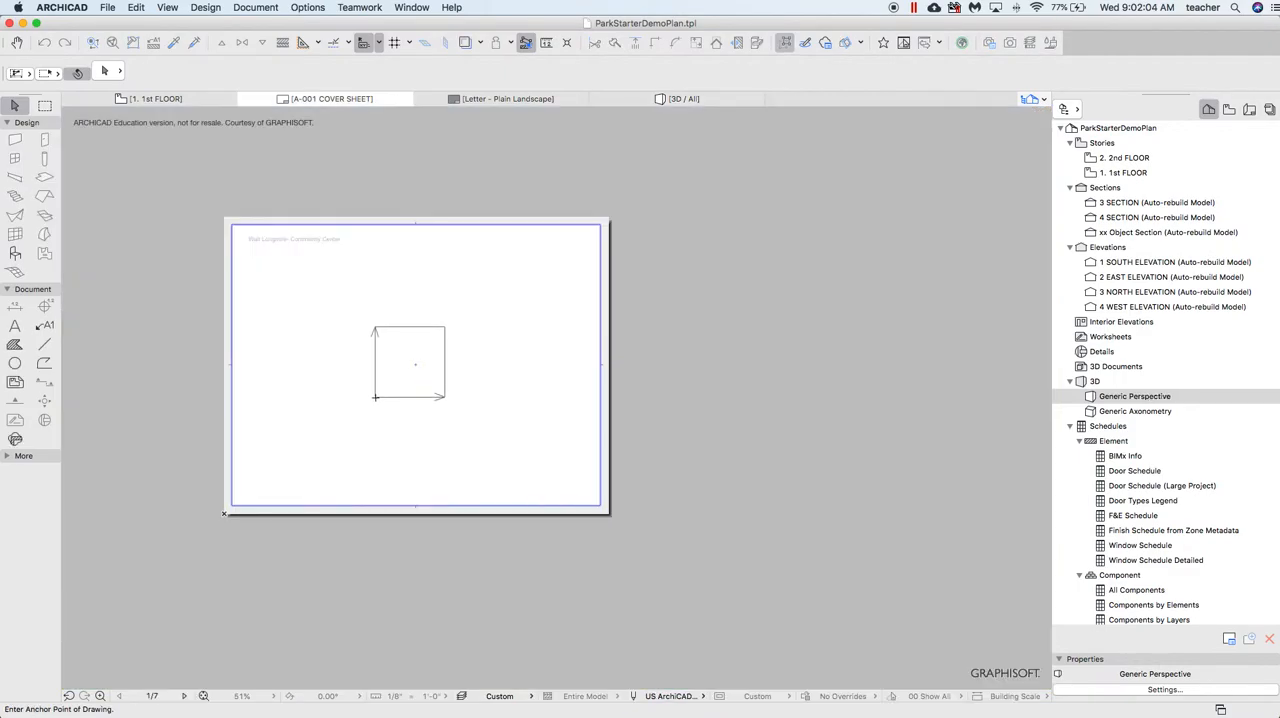
{"action": "left_click", "coordinate": [378, 403]}
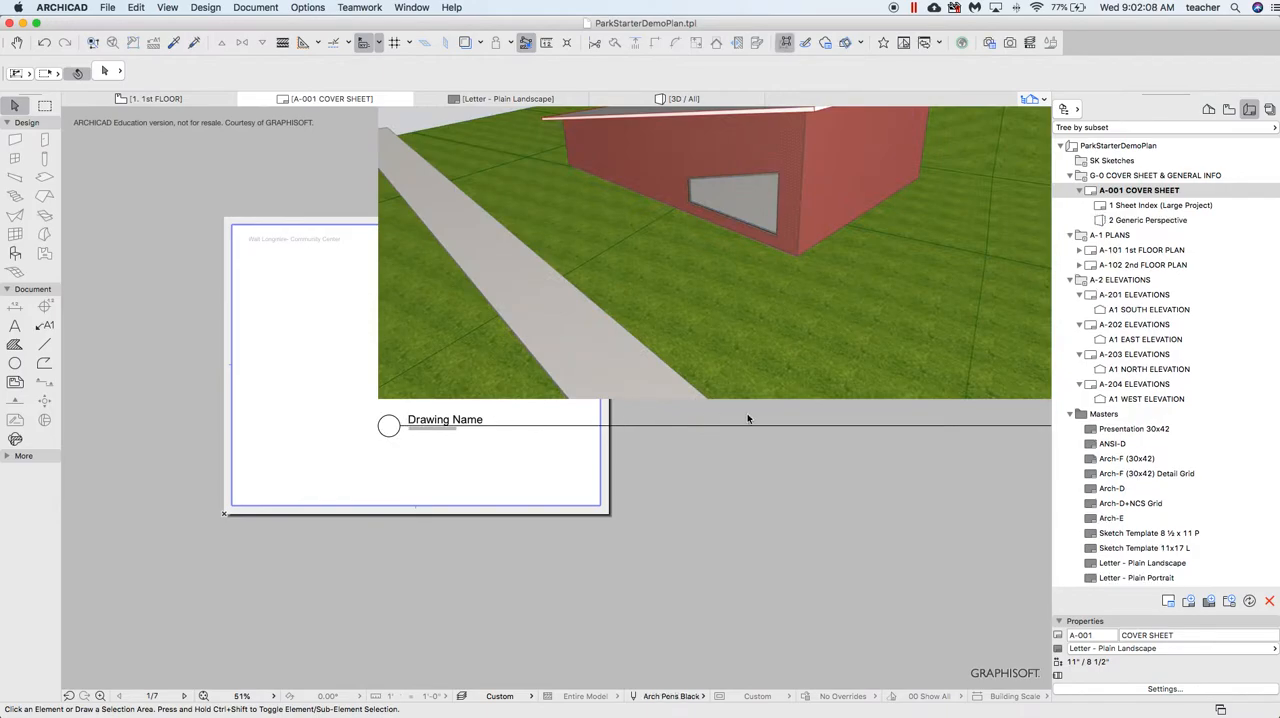
Crop the perspective drawing's frame closer around the building by pulling in its upper-right and lower-left corners
{"action": "scroll", "coordinate": [467, 300], "scroll_direction": "down", "scroll_amount": 5}
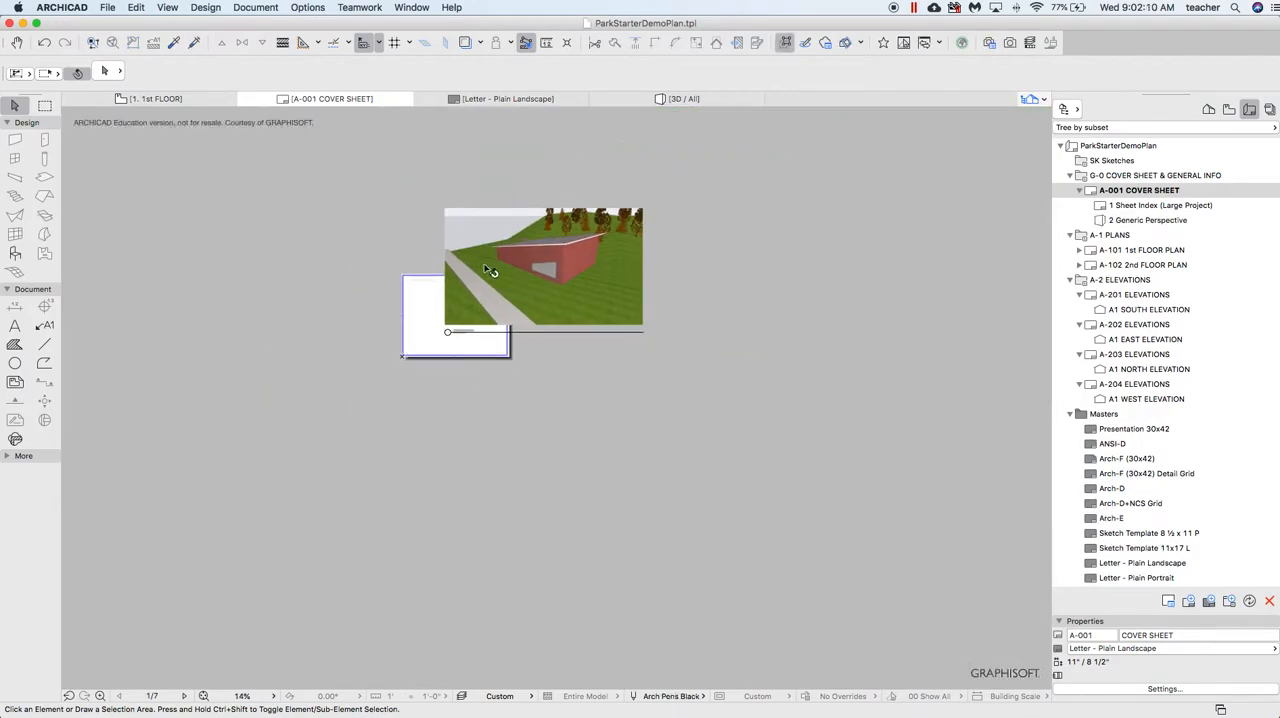
{"action": "scroll", "coordinate": [486, 223], "scroll_direction": "up", "scroll_amount": 2}
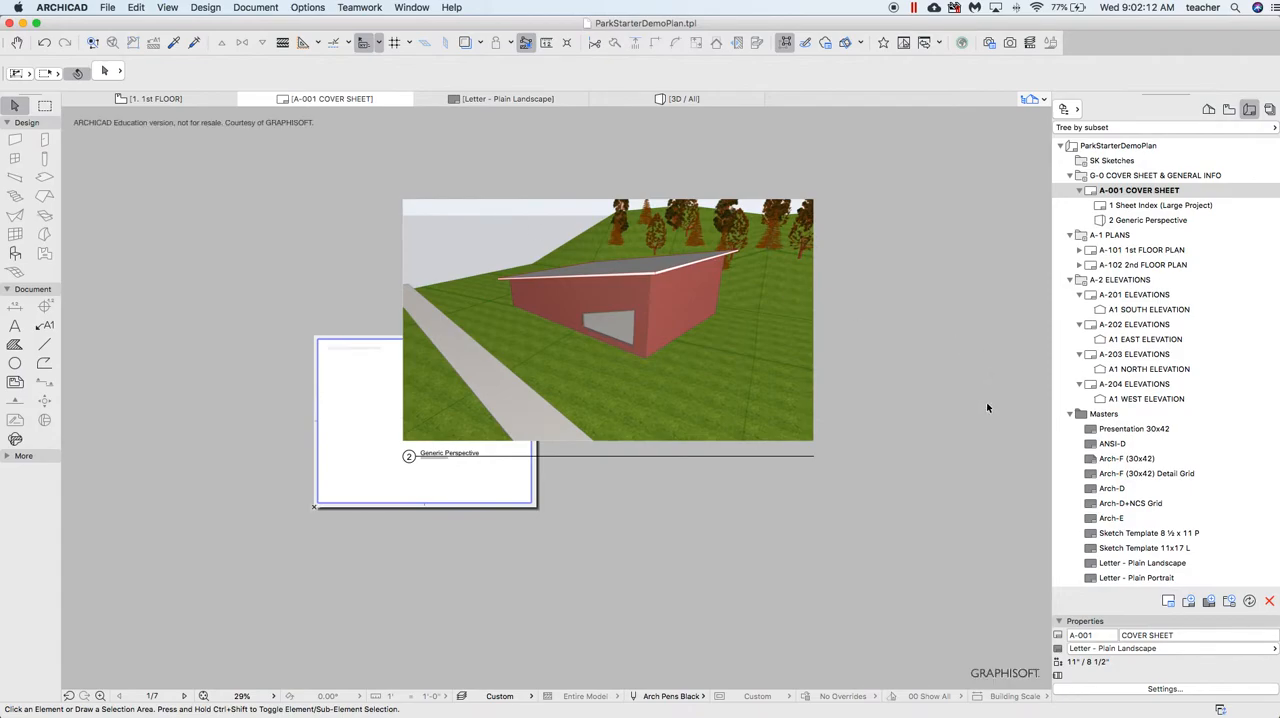
{"action": "left_click", "coordinate": [805, 209]}
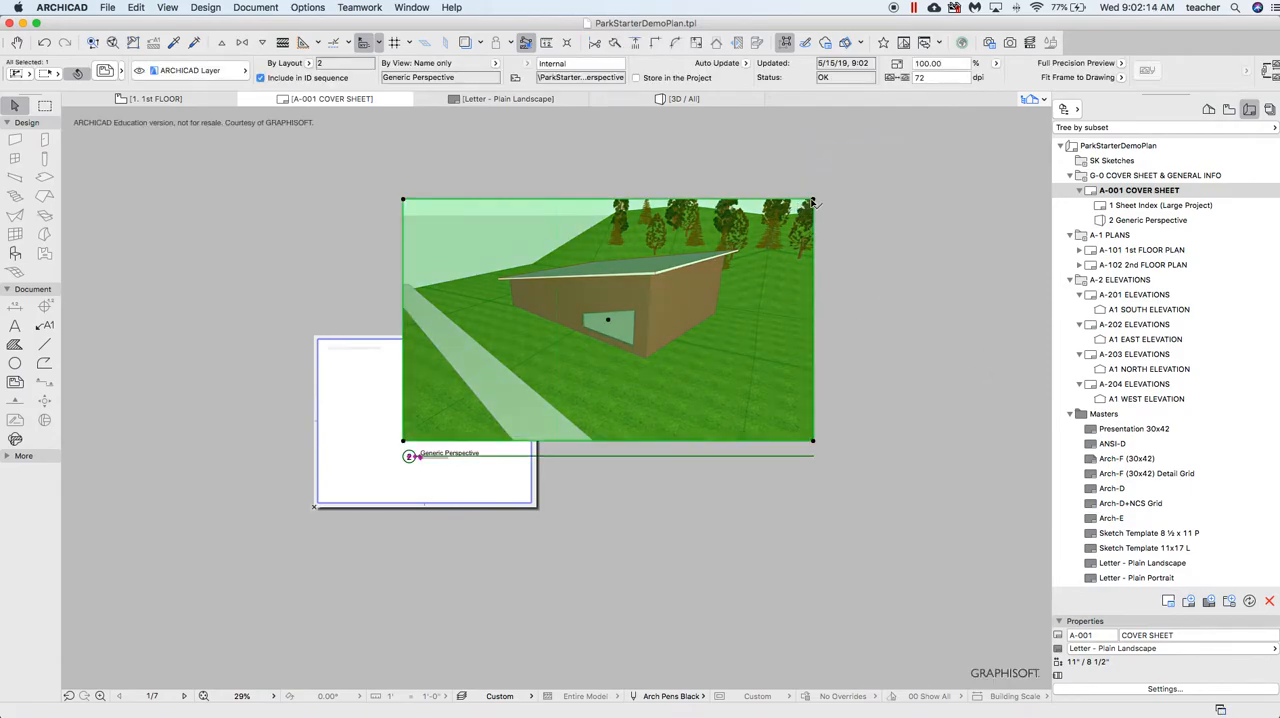
{"action": "left_click", "coordinate": [813, 203]}
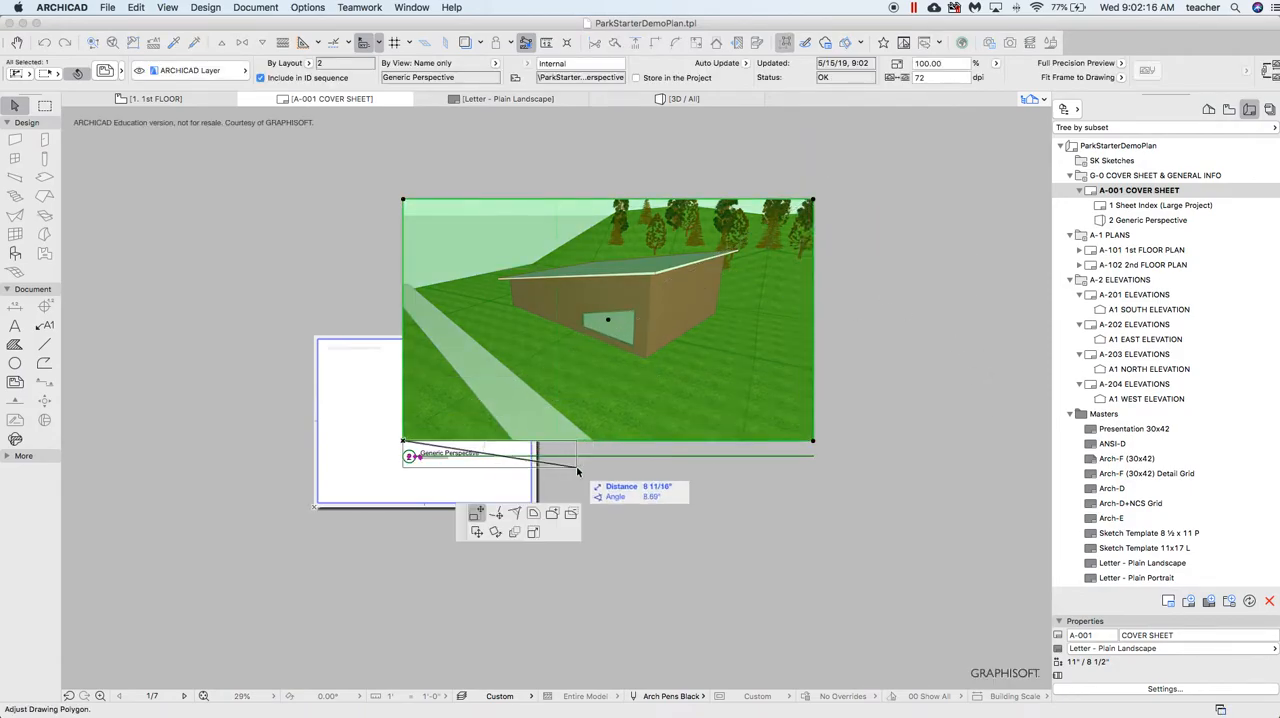
{"action": "left_click", "coordinate": [477, 515]}
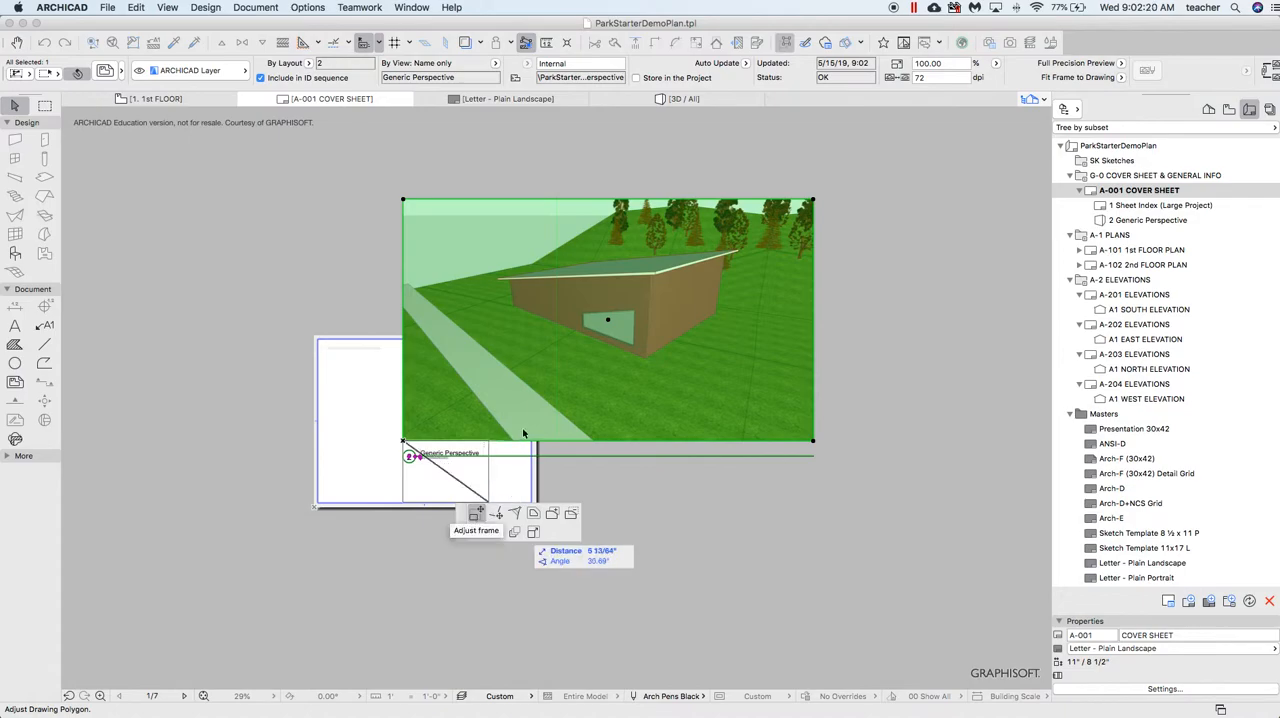
{"action": "left_click", "coordinate": [781, 216]}
{"action": "left_click", "coordinate": [404, 444]}
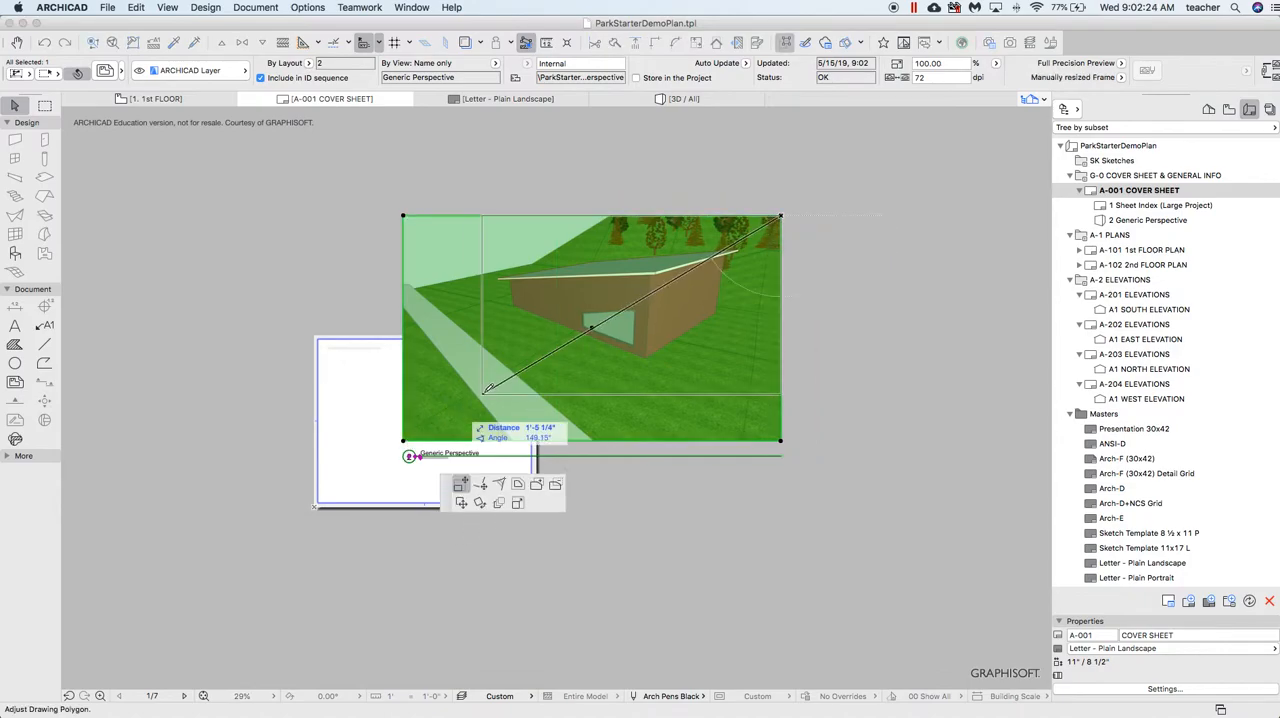
{"action": "left_click", "coordinate": [452, 387]}
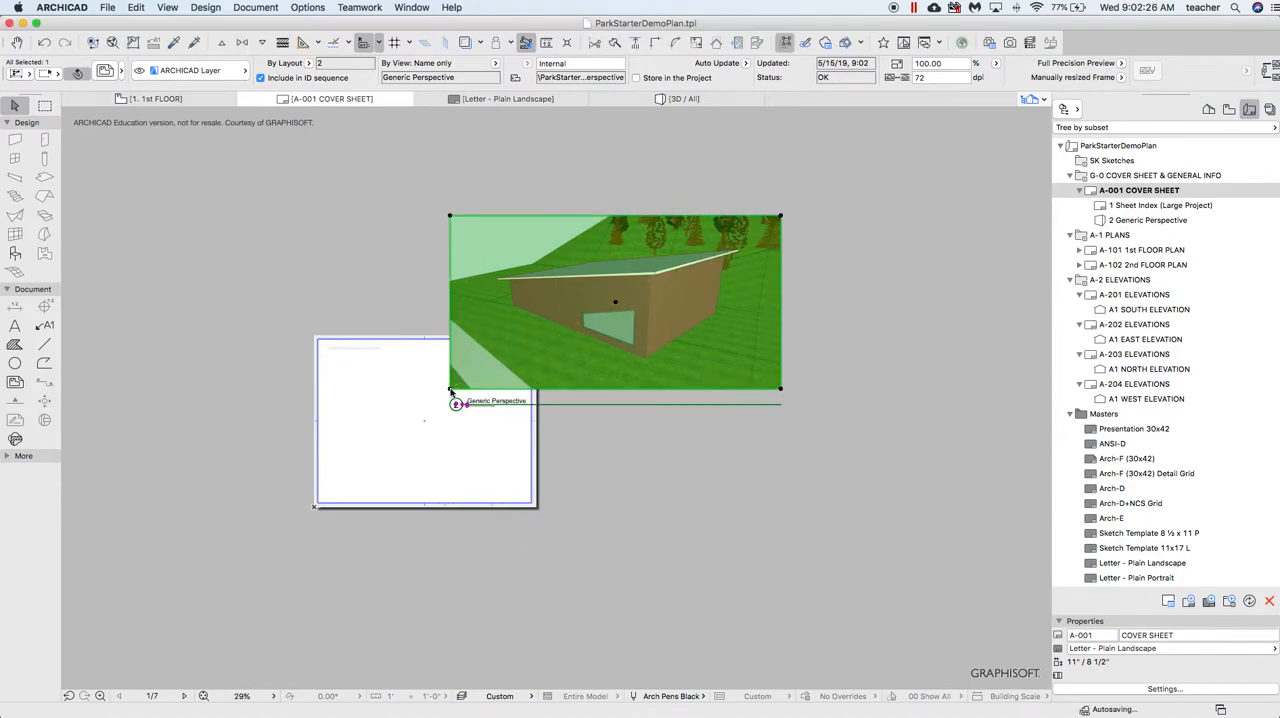
Stretch the perspective drawing down to about 74% of its size and move it over the middle of the cover sheet
{"action": "left_click", "coordinate": [781, 216]}
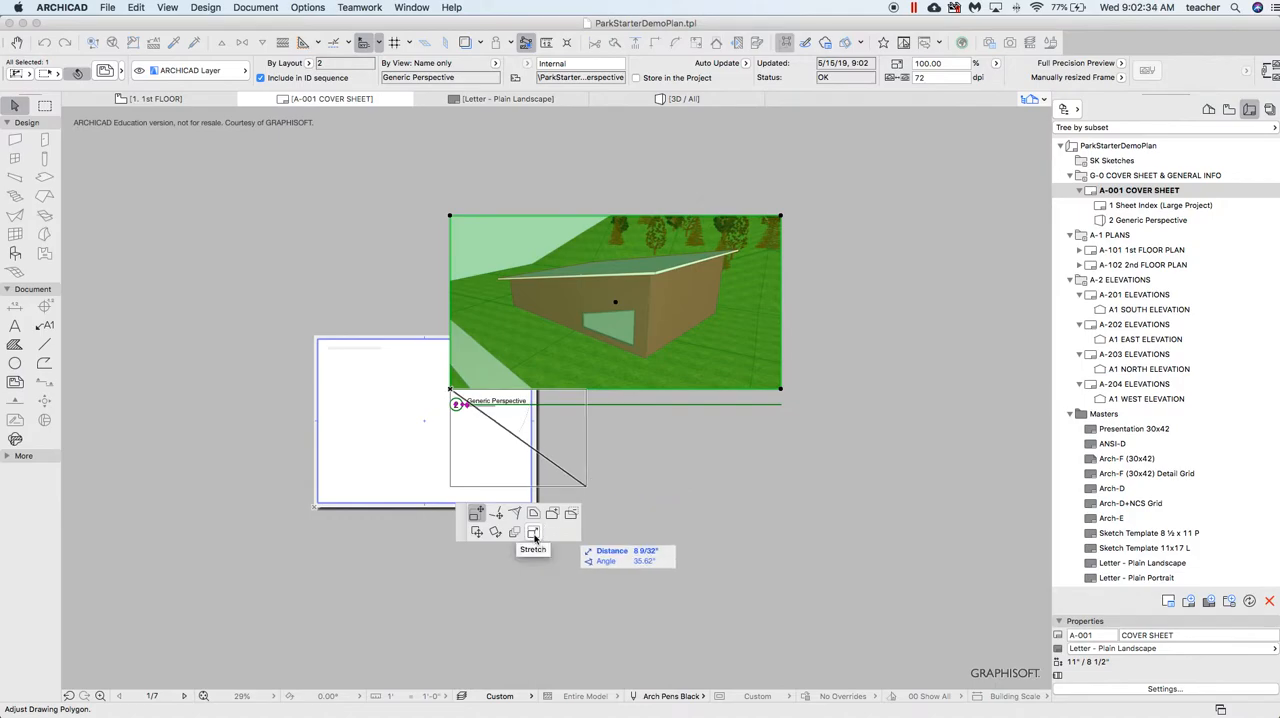
{"action": "left_click", "coordinate": [533, 533]}
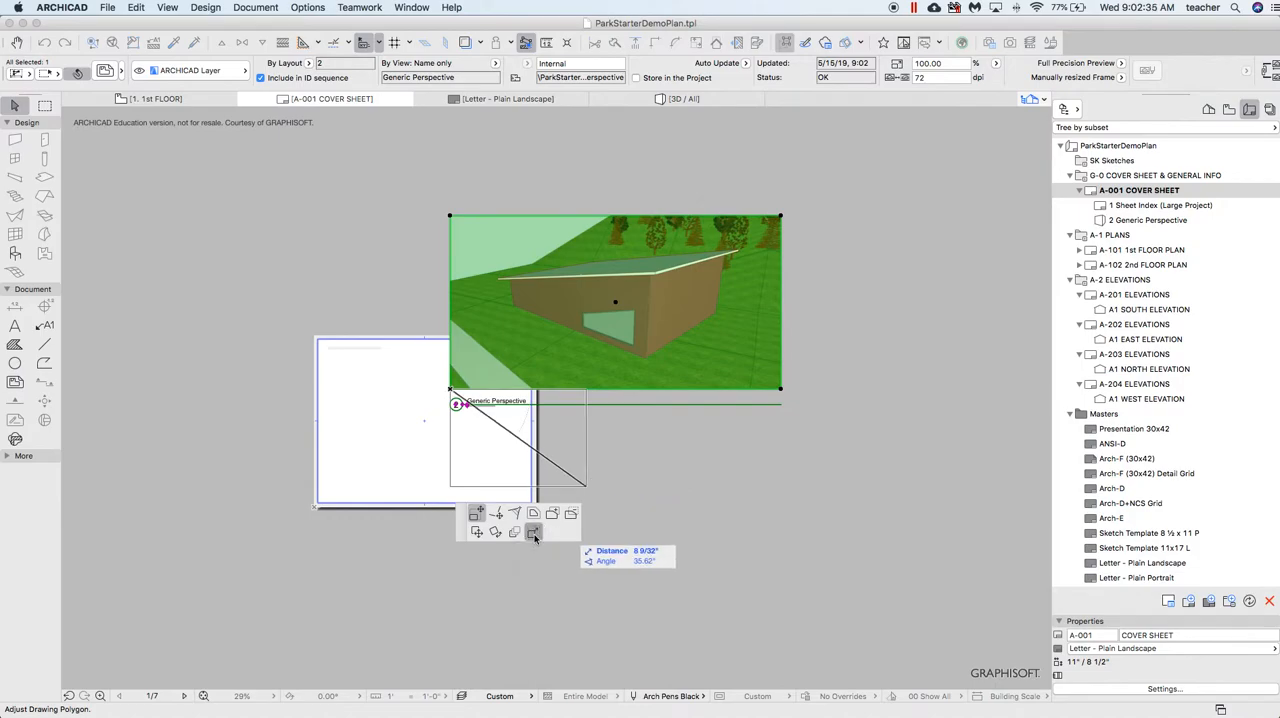
{"action": "left_click", "coordinate": [695, 261]}
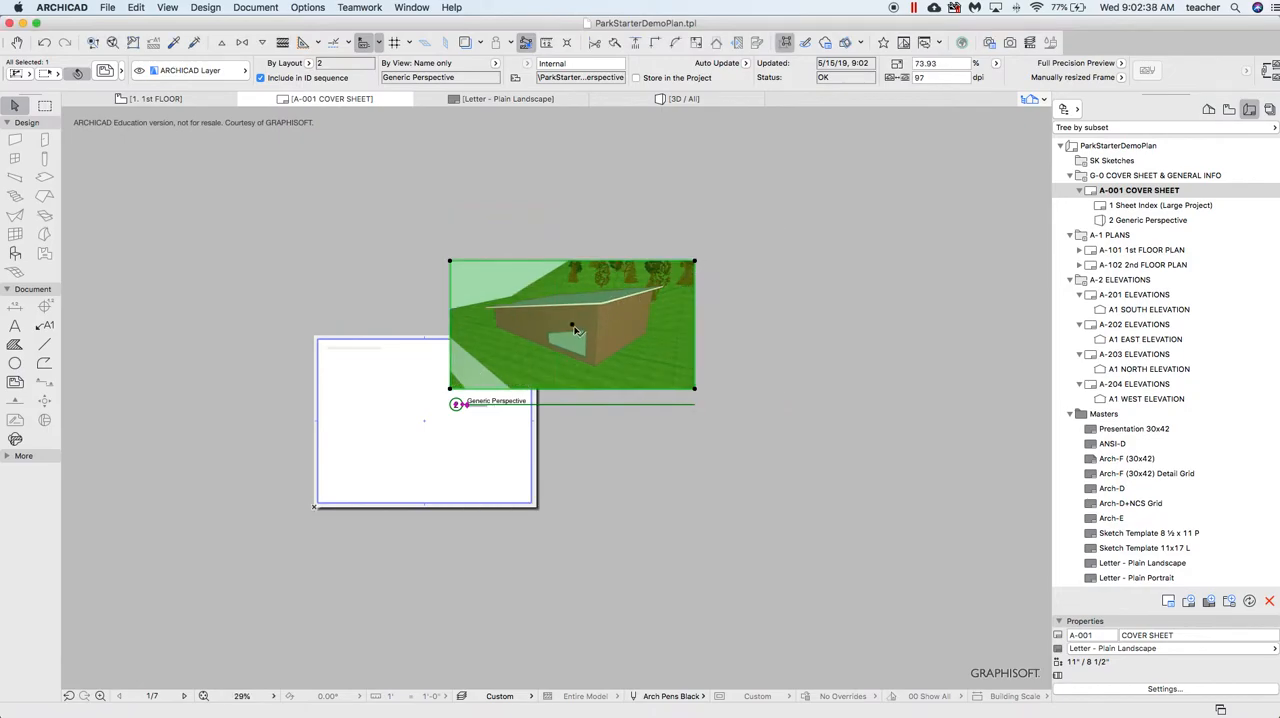
{"action": "left_click", "coordinate": [572, 325]}
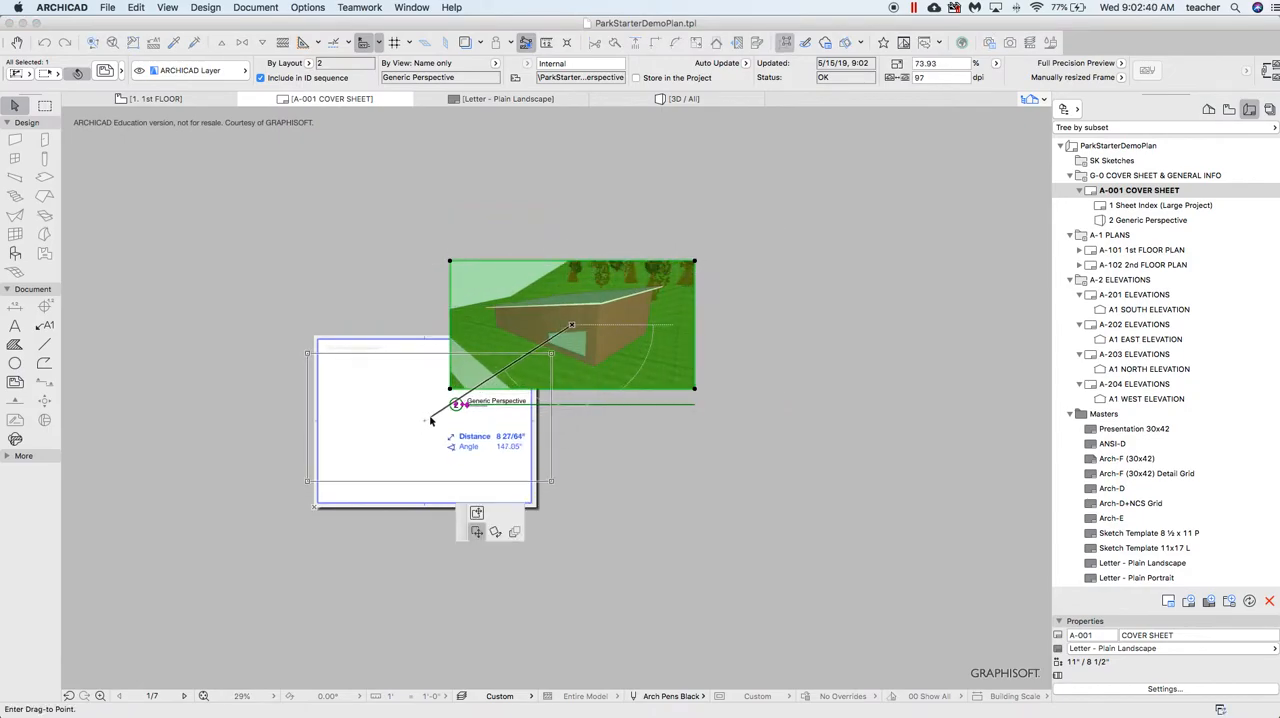
{"action": "left_click", "coordinate": [432, 420]}
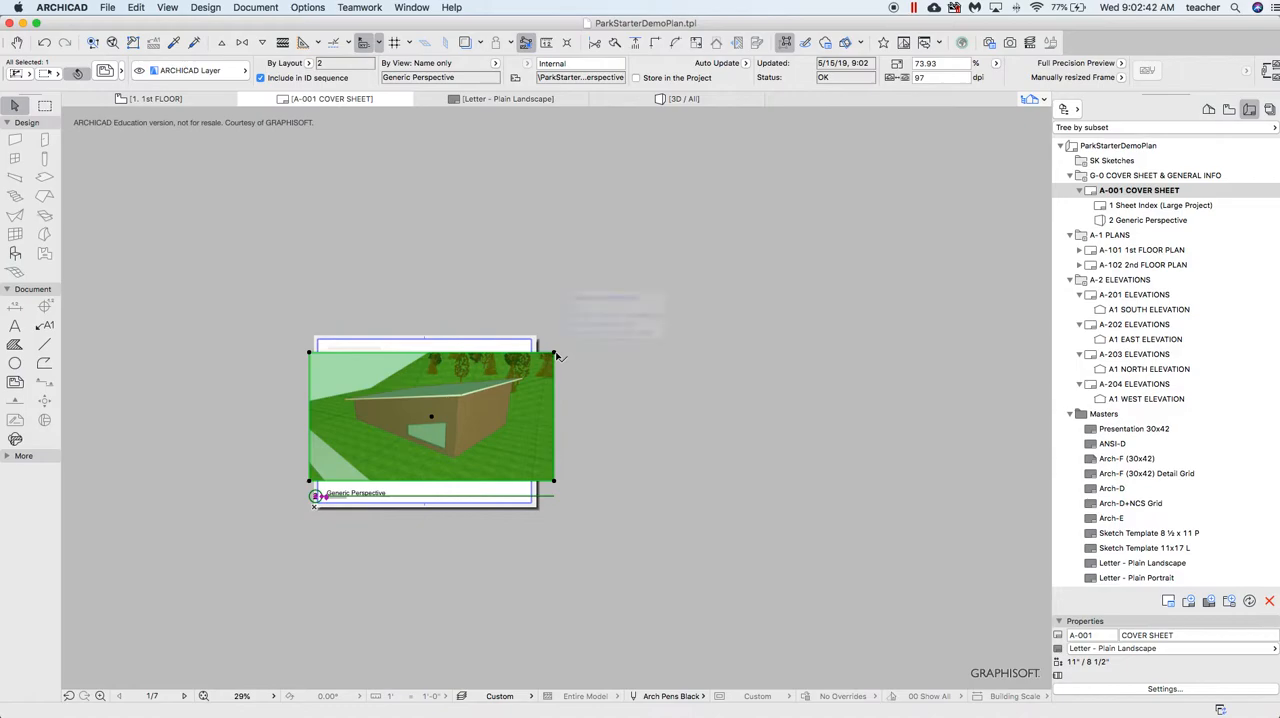
Shrink the perspective drawing further to about 60% and center it inside the cover sheet's margins
{"action": "left_click", "coordinate": [555, 353]}
{"action": "left_click", "coordinate": [507, 377]}
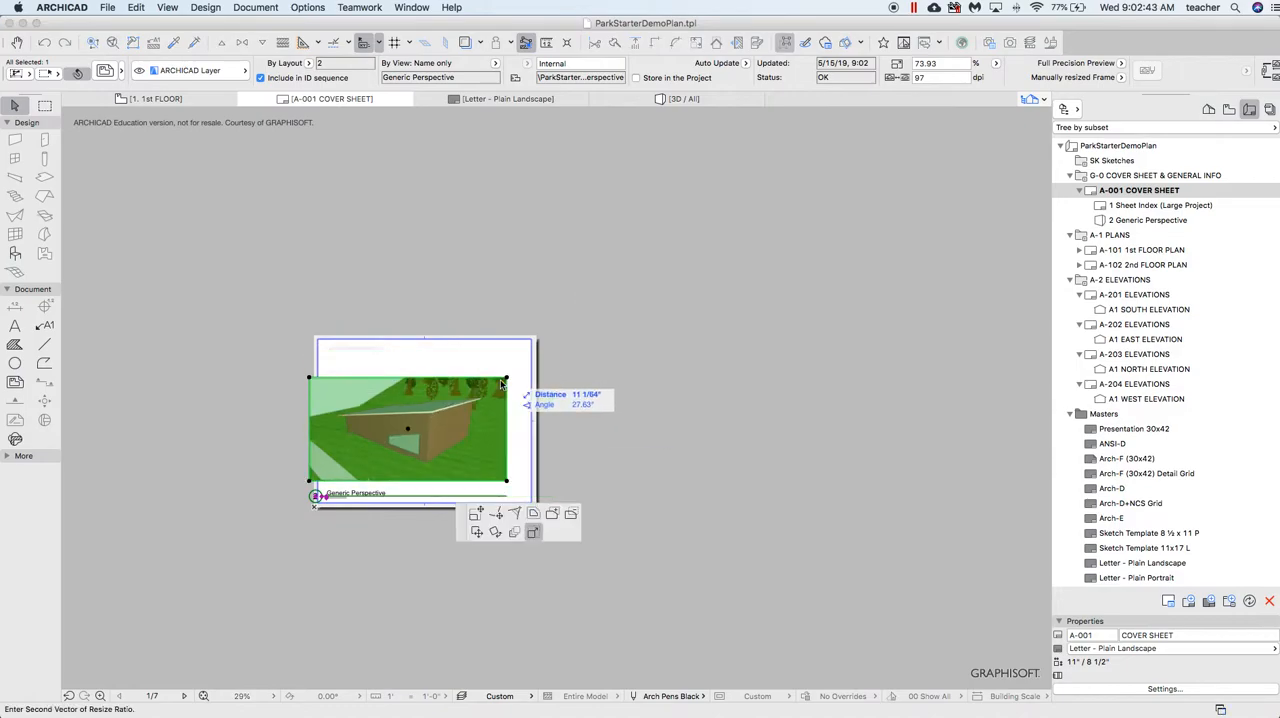
{"action": "left_click", "coordinate": [407, 432]}
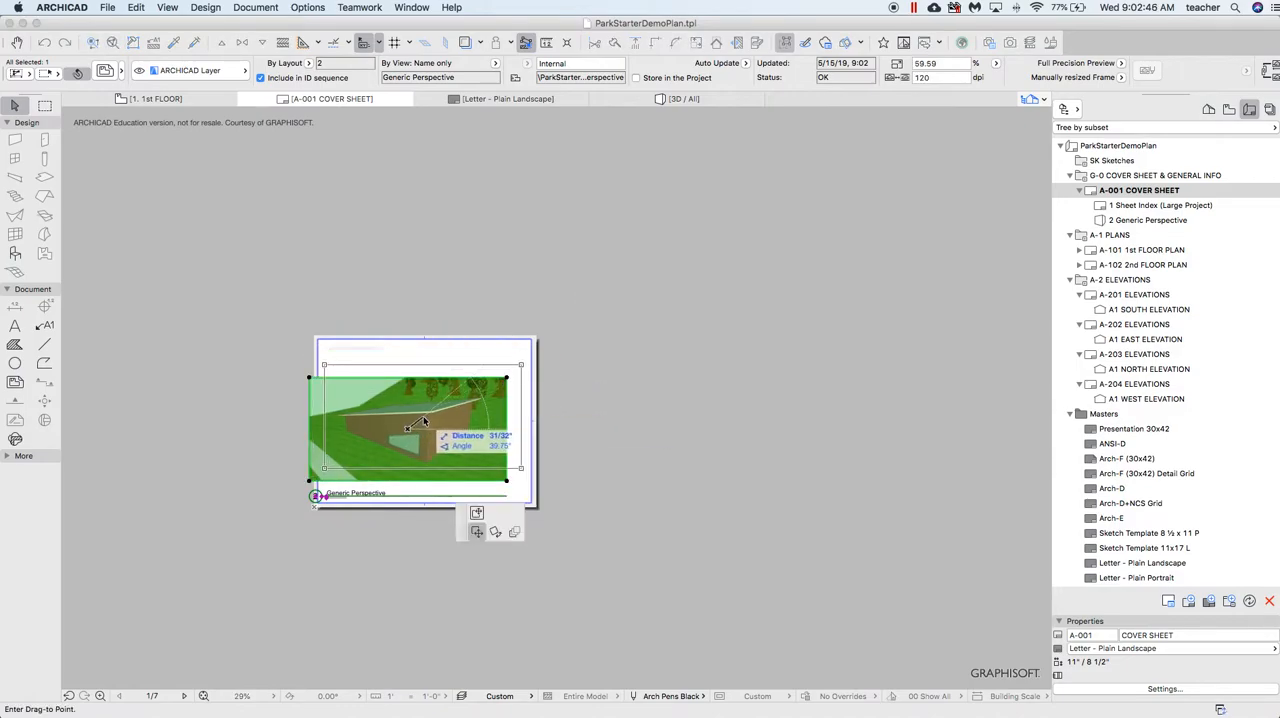
{"action": "left_click", "coordinate": [422, 419]}
{"action": "left_click", "coordinate": [357, 498]}
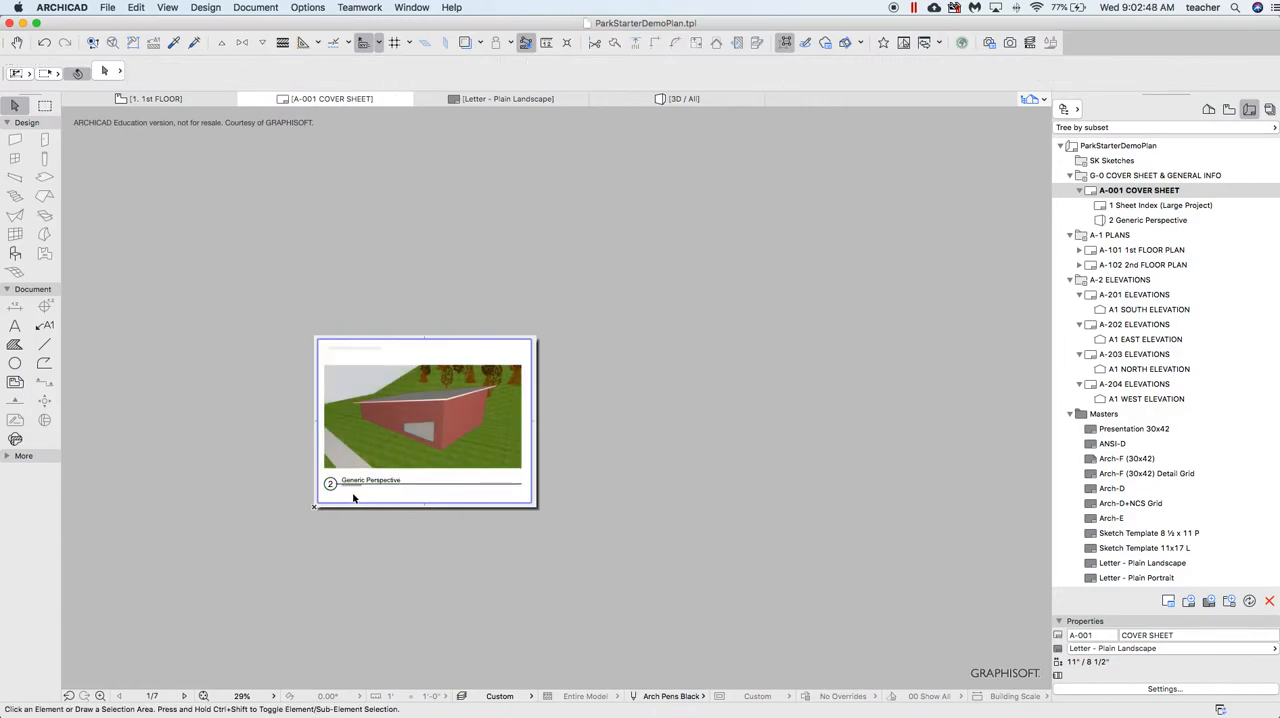
Examine the drawing number, name and scale in the title beneath the perspective drawing
{"action": "scroll", "coordinate": [357, 498], "scroll_direction": "up", "scroll_amount": 6}
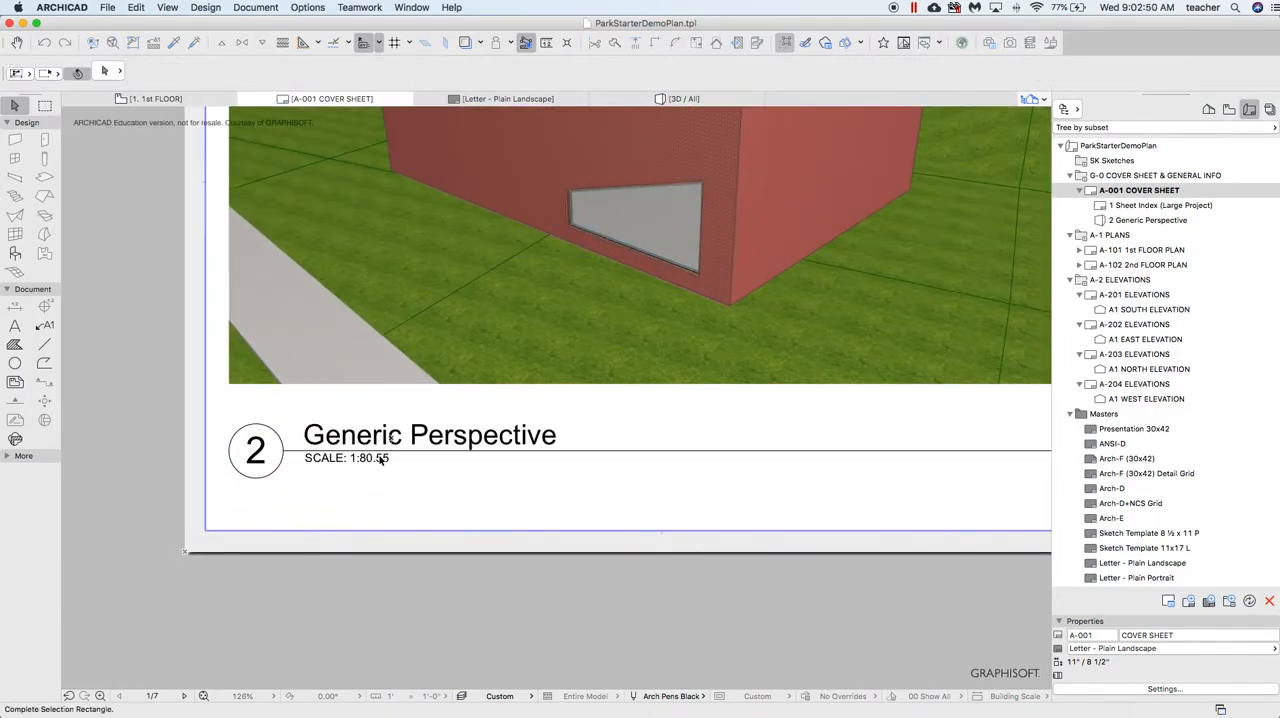
{"action": "left_click", "coordinate": [270, 428]}
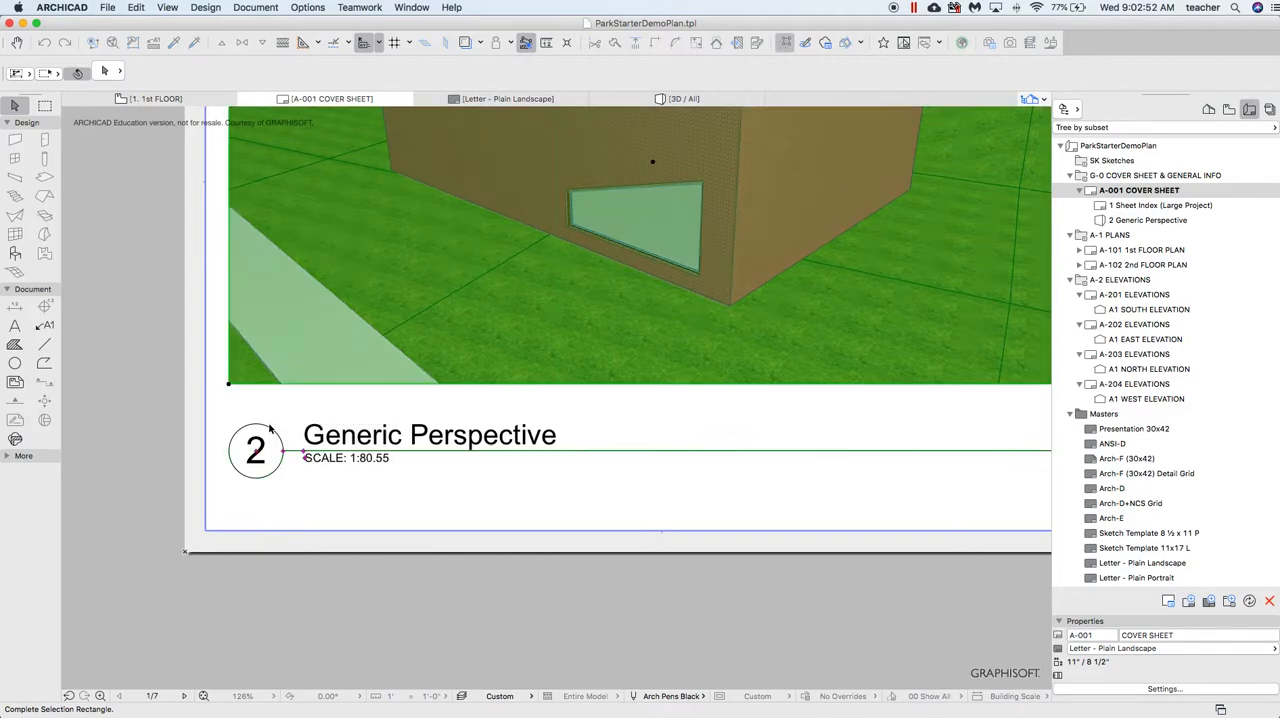
{"action": "key", "text": "Escape"}
{"action": "left_click", "coordinate": [279, 470]}
{"action": "left_click", "coordinate": [270, 470]}
{"action": "scroll", "coordinate": [411, 448], "scroll_direction": "down", "scroll_amount": 1}
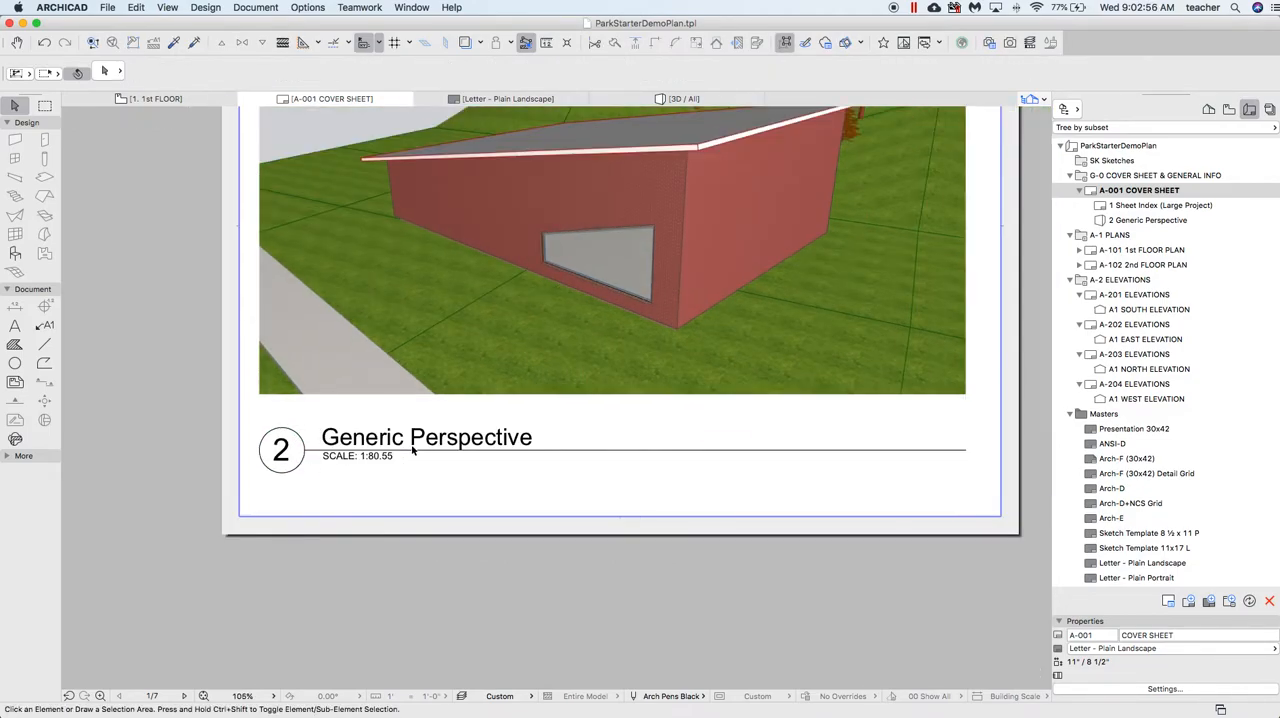
{"action": "scroll", "coordinate": [380, 462], "scroll_direction": "down", "scroll_amount": 2}
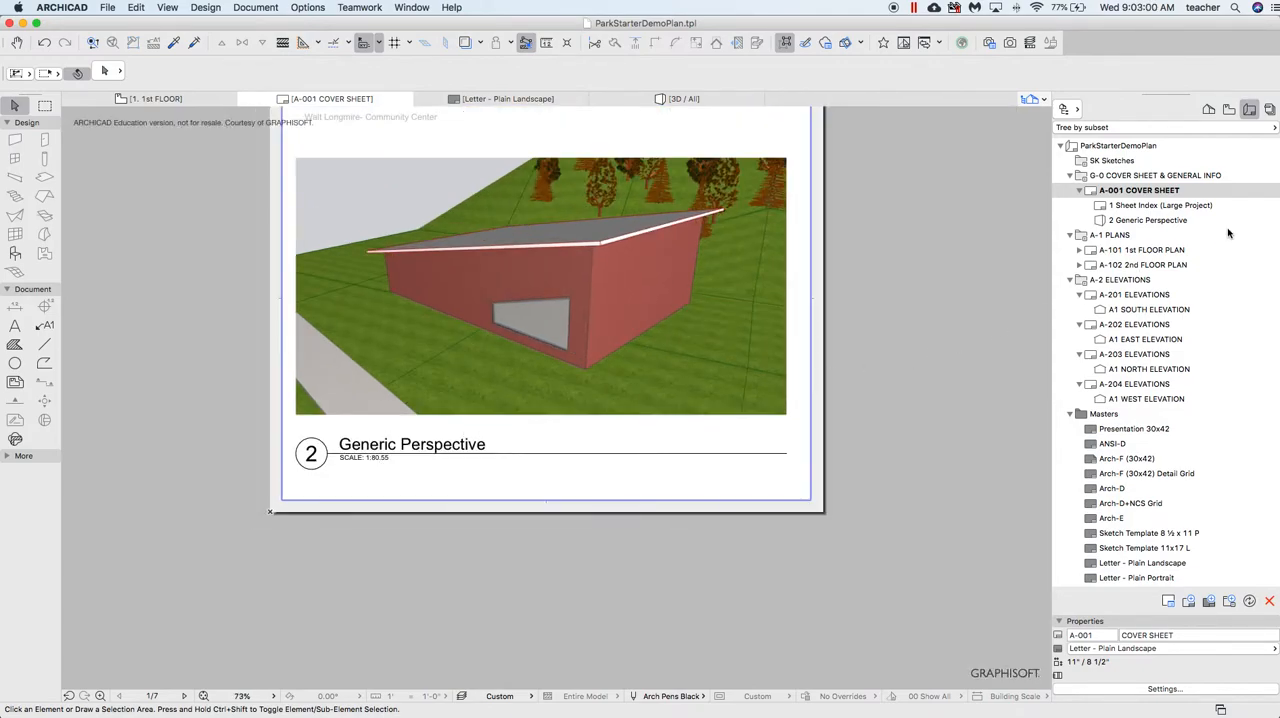
Assign the Letter - Plain Landscape master layout to the A-101 1st Floor Plan layout and check the plan drawing's frame against the sheet
{"action": "double_click", "coordinate": [1143, 250]}
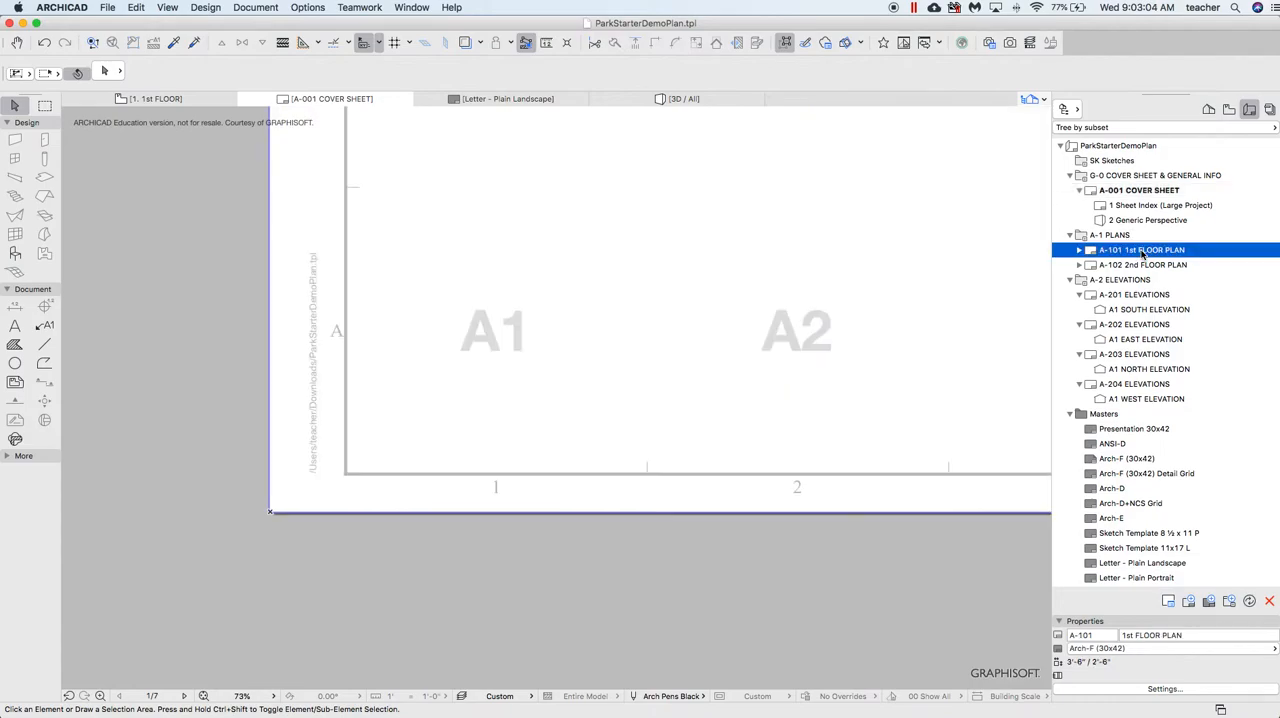
{"action": "scroll", "coordinate": [690, 320], "scroll_direction": "down", "scroll_amount": 10}
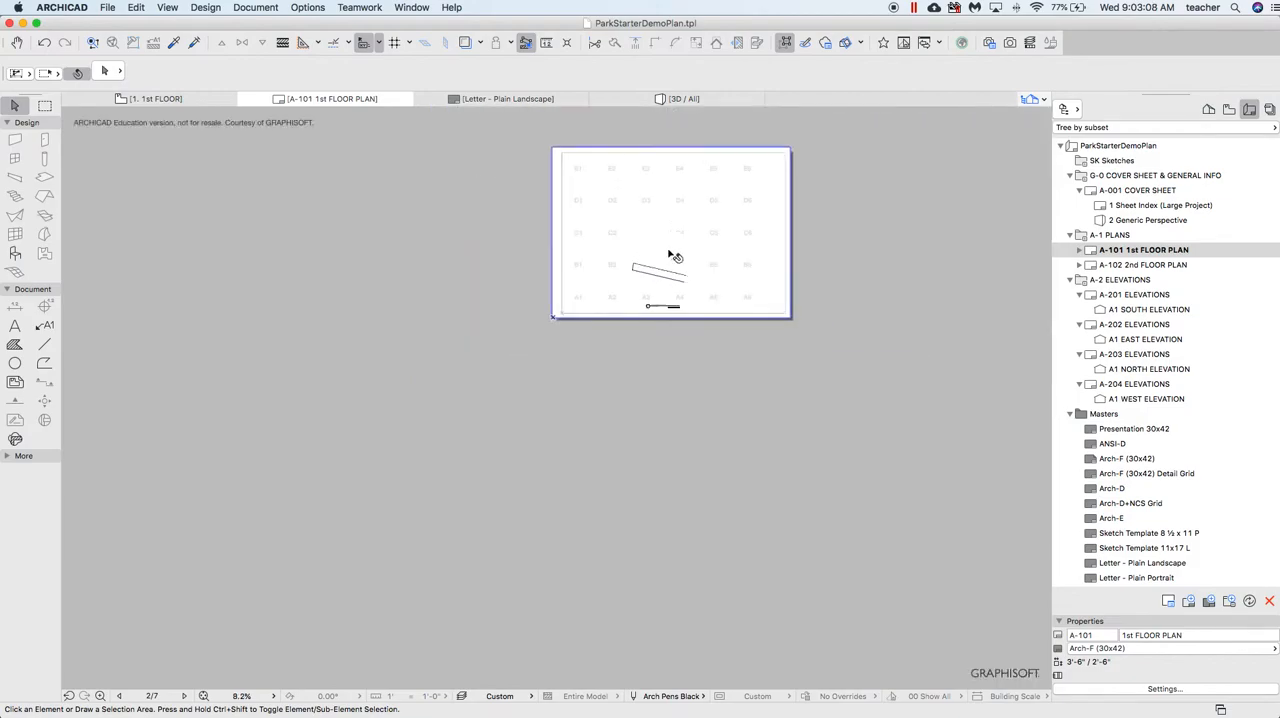
{"action": "scroll", "coordinate": [688, 220], "scroll_direction": "up", "scroll_amount": 3}
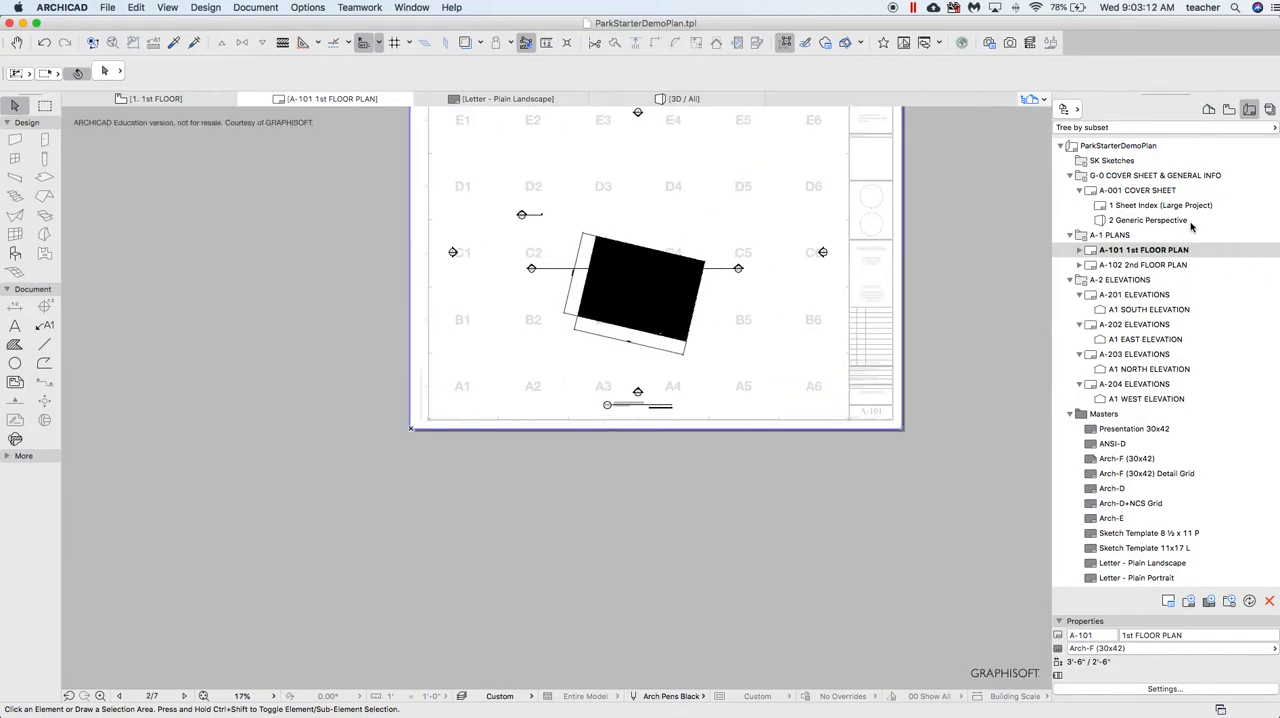
{"action": "left_click", "coordinate": [1145, 648]}
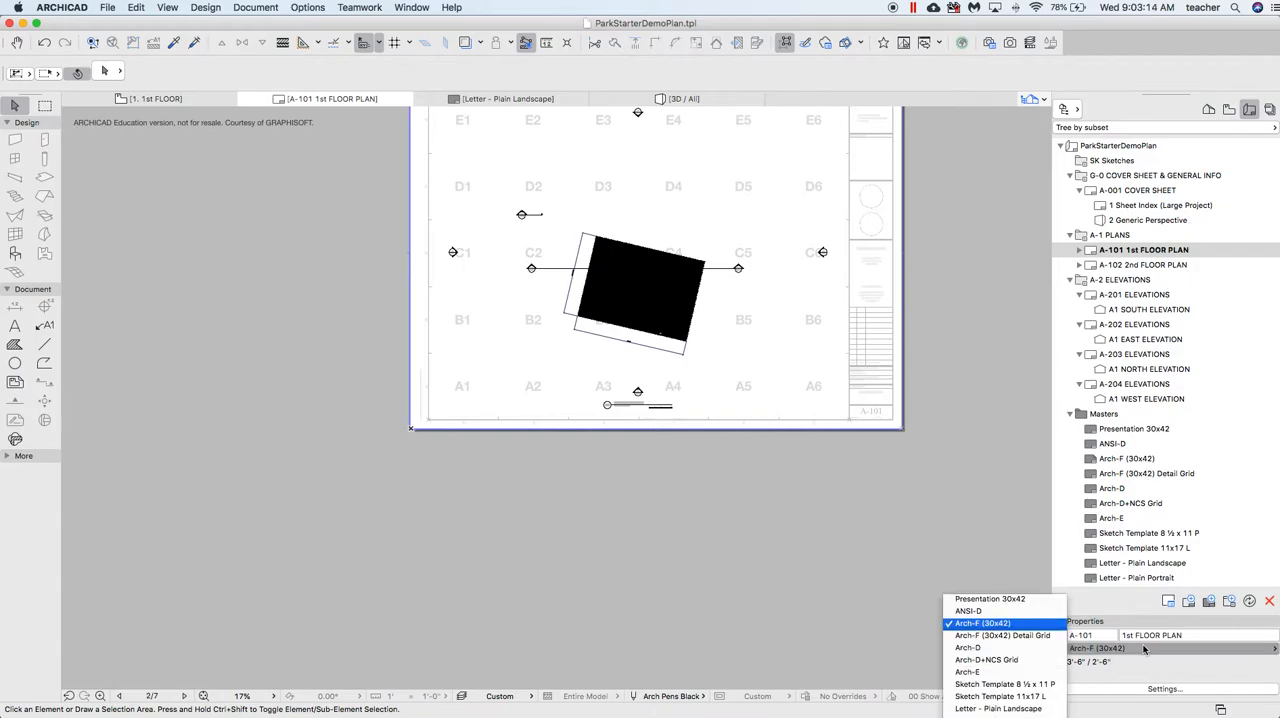
{"action": "left_click", "coordinate": [1000, 708]}
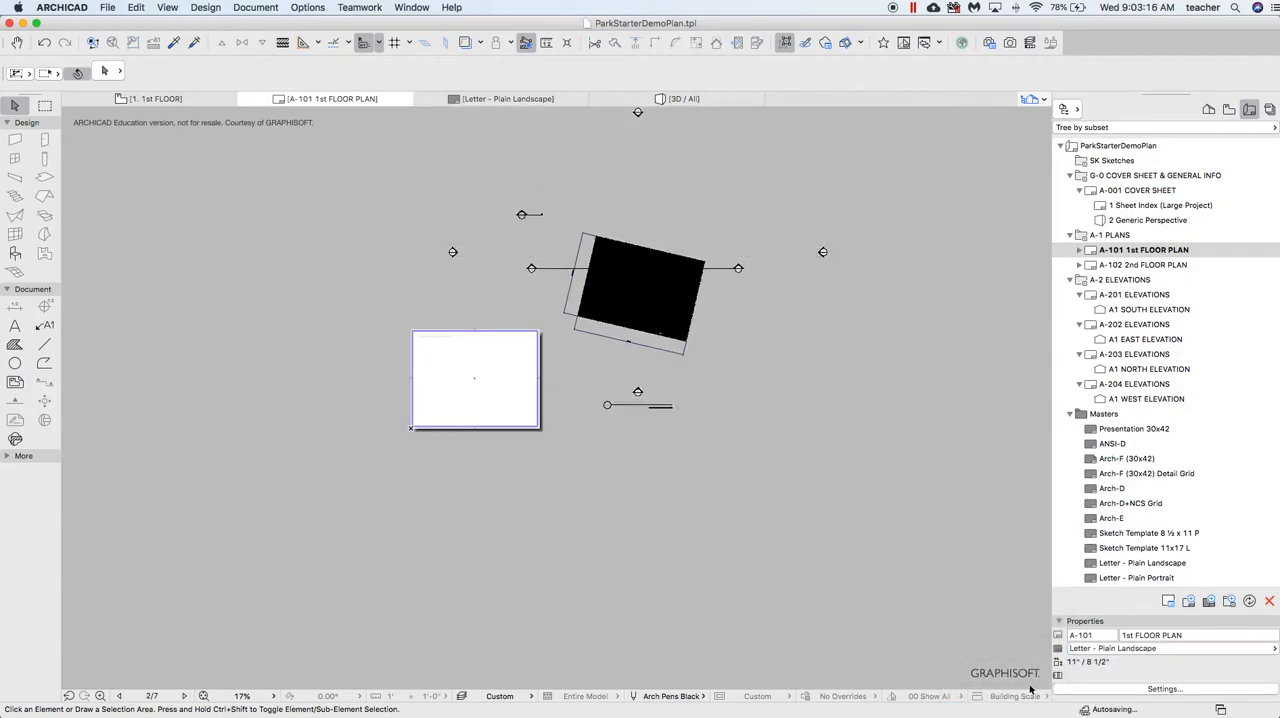
{"action": "left_click", "coordinate": [641, 251]}
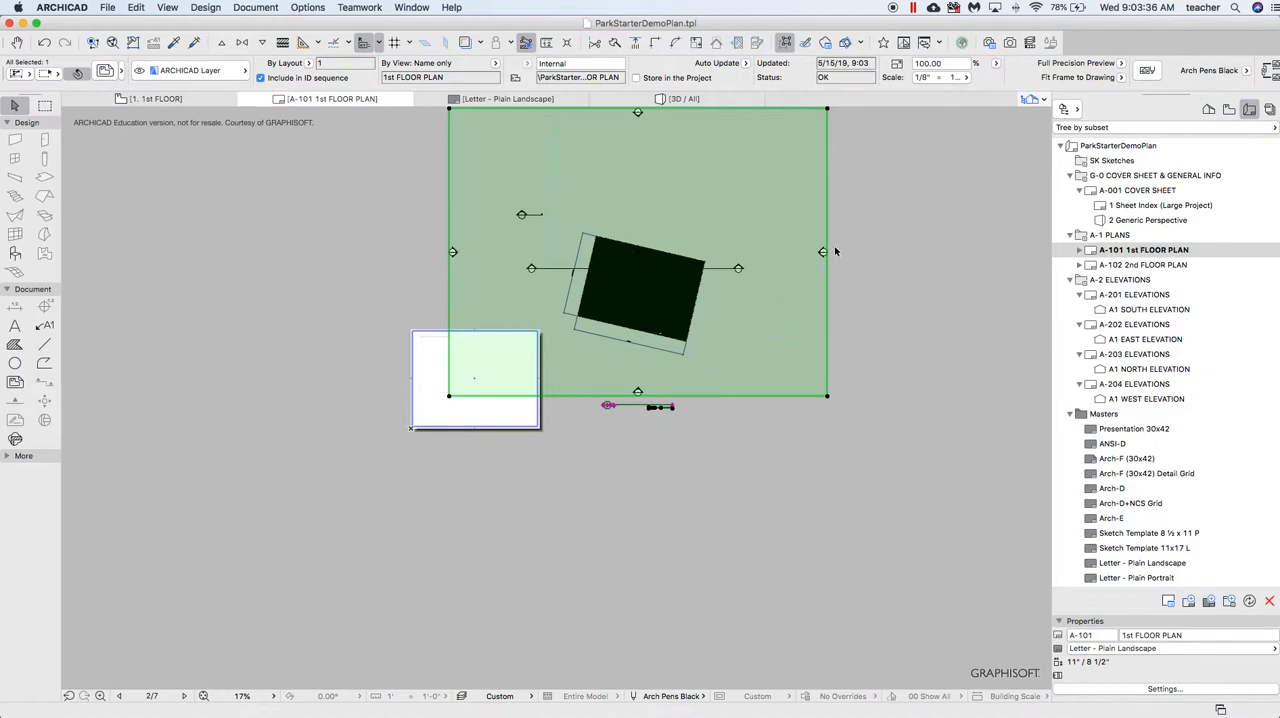
{"action": "left_click", "coordinate": [275, 160]}
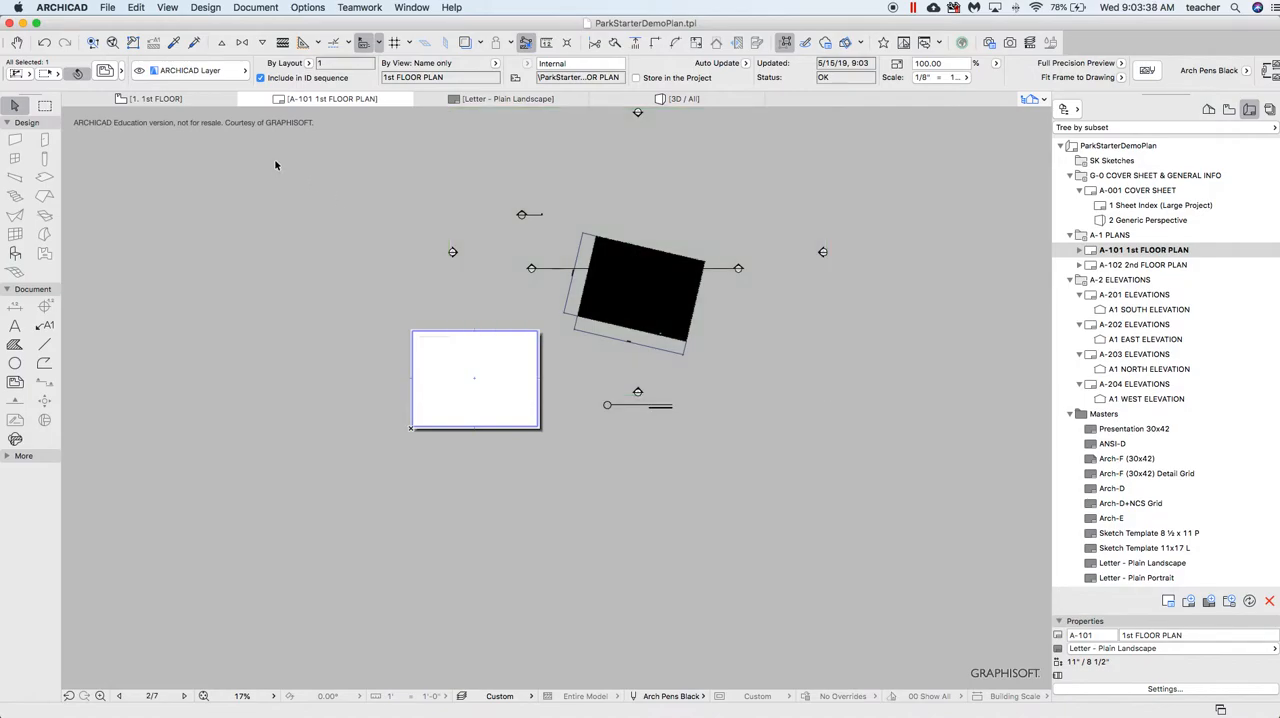
On the 1st floor plan, rotate the East Elevation marker about its center until its line parallels the building's slanted east wall
{"action": "left_click", "coordinate": [181, 103]}
{"action": "scroll", "coordinate": [383, 366], "scroll_direction": "down", "scroll_amount": 10}
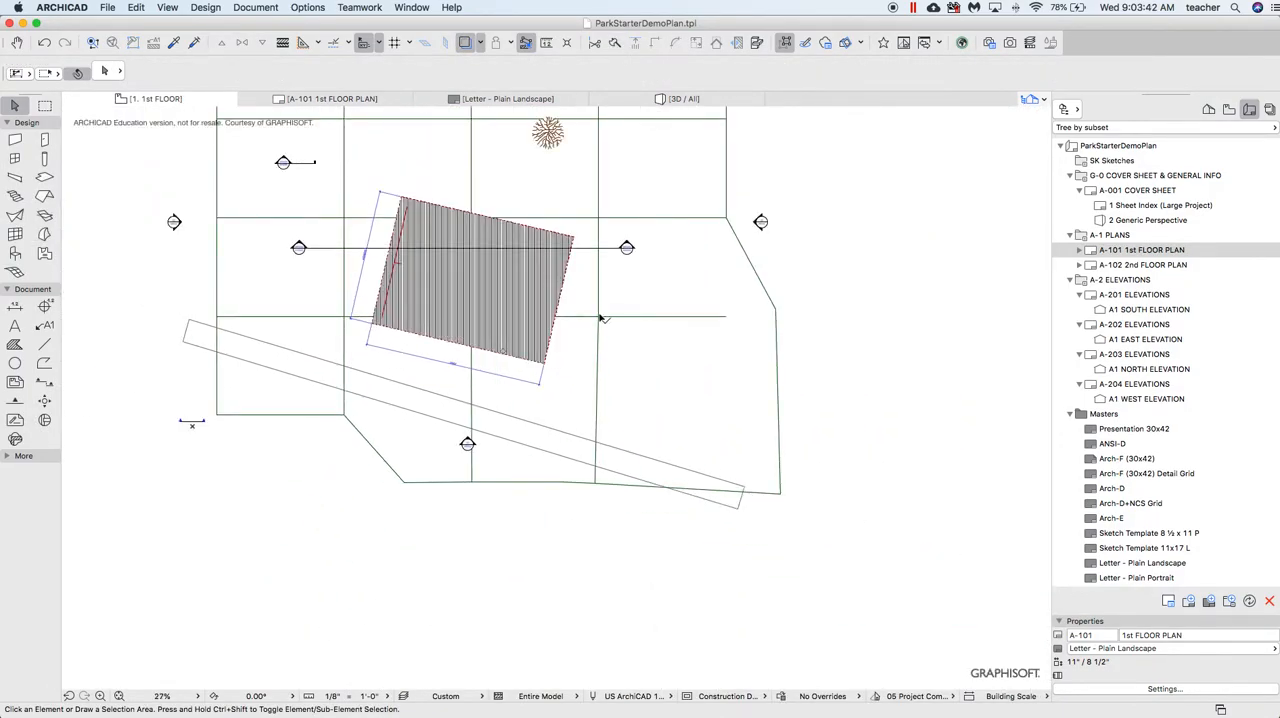
{"action": "left_click", "coordinate": [760, 223]}
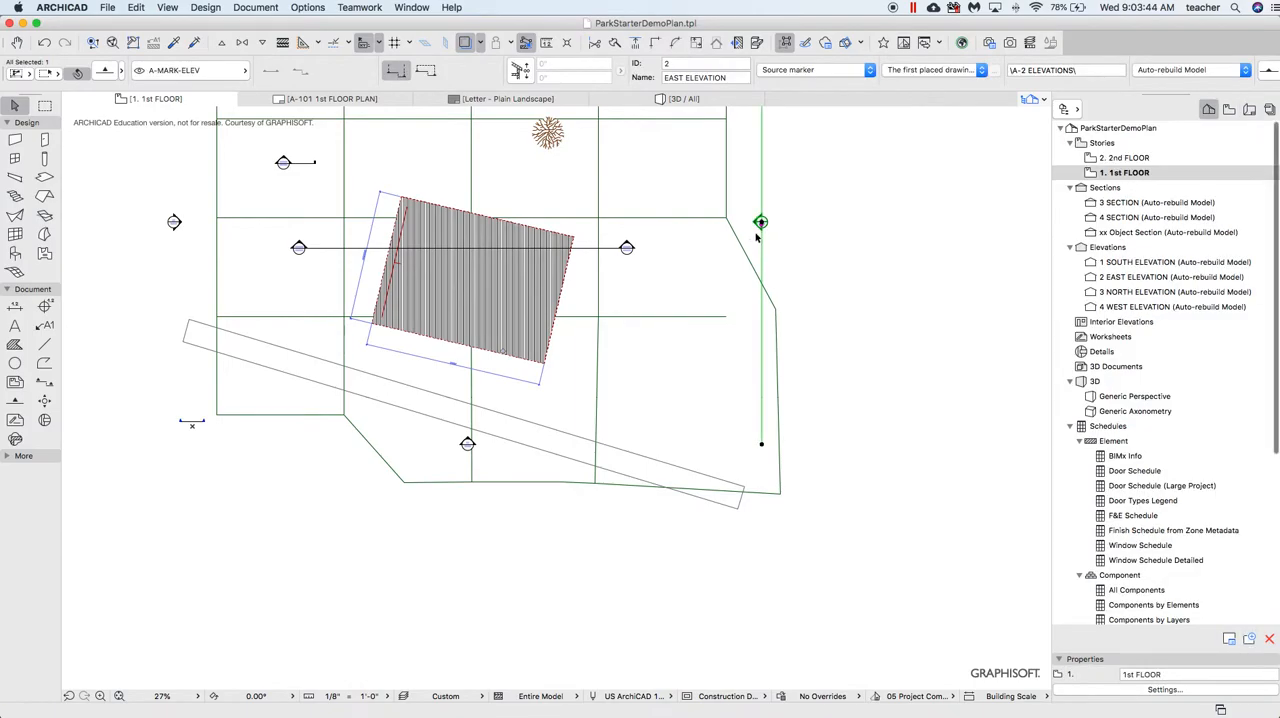
{"action": "left_click", "coordinate": [760, 223]}
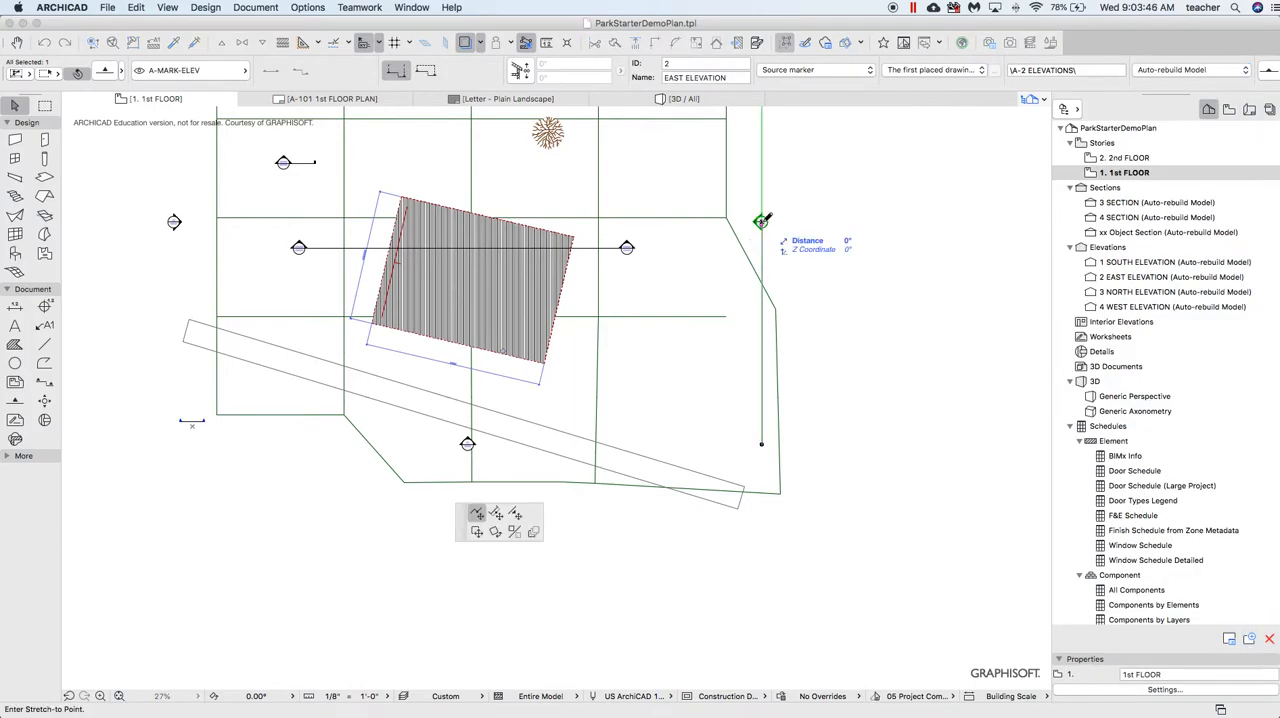
{"action": "left_click", "coordinate": [495, 533]}
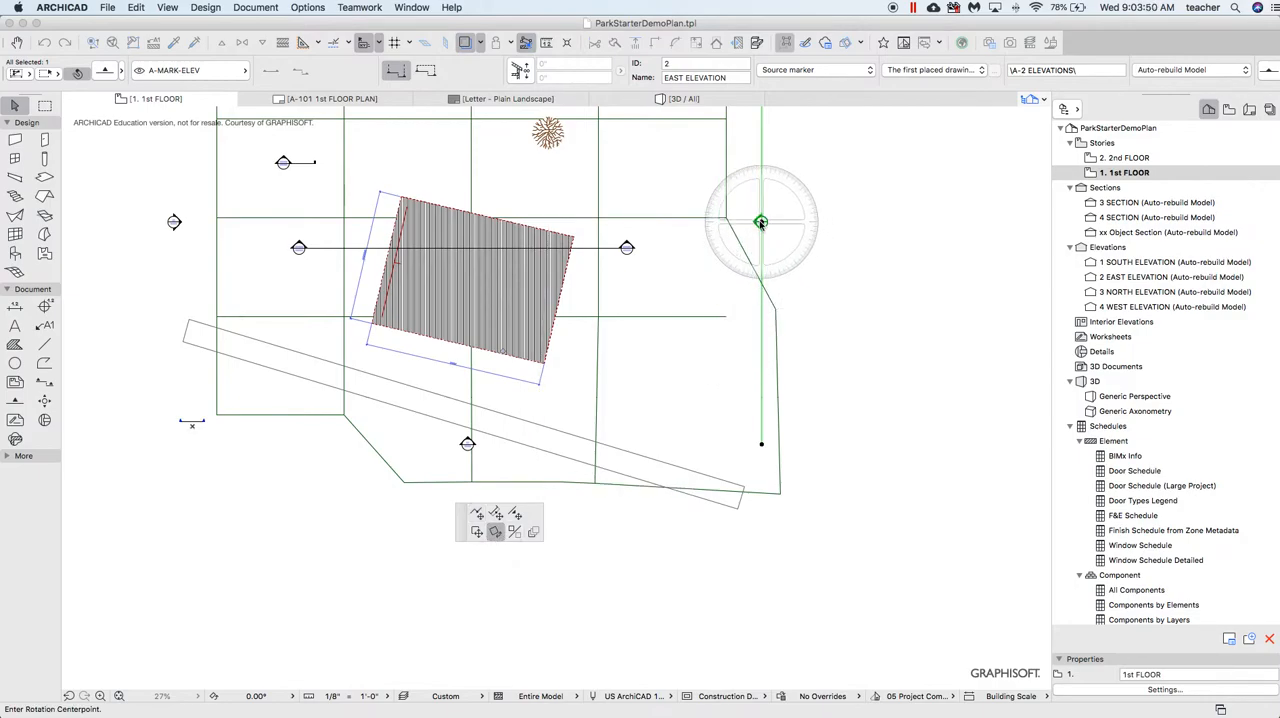
{"action": "left_click", "coordinate": [760, 223]}
{"action": "left_click", "coordinate": [762, 305]}
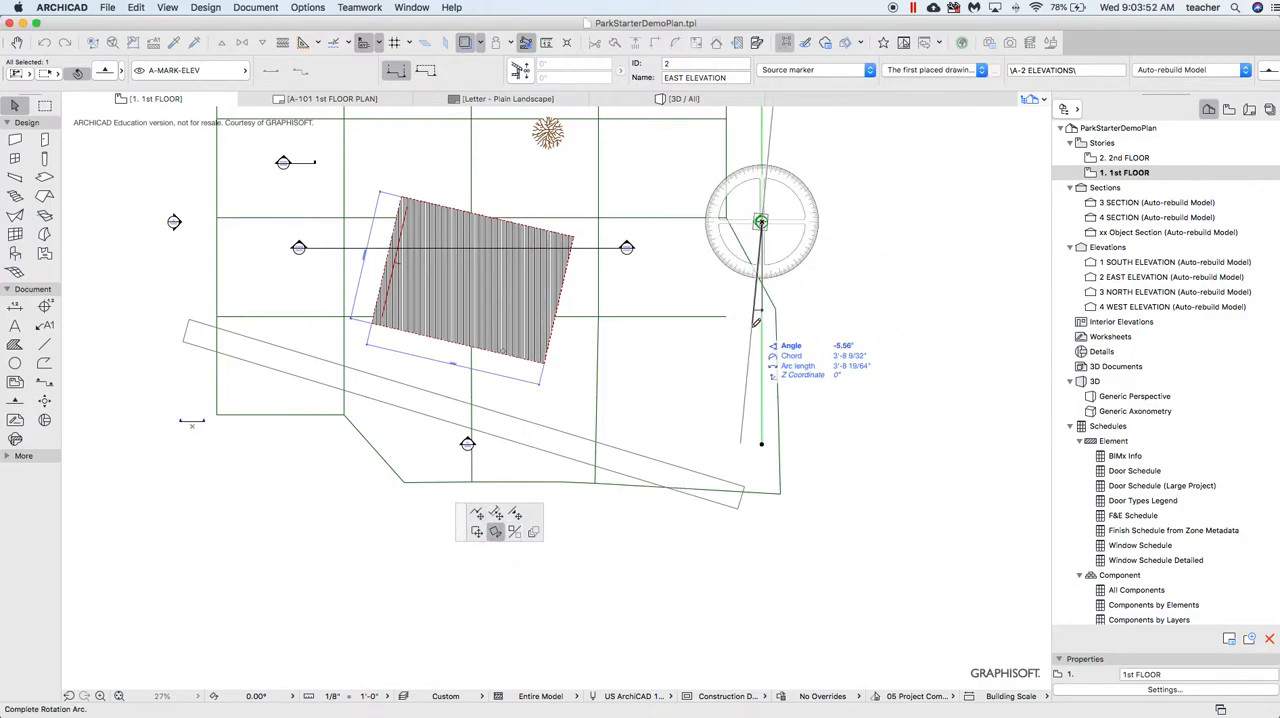
{"action": "left_click", "coordinate": [739, 337]}
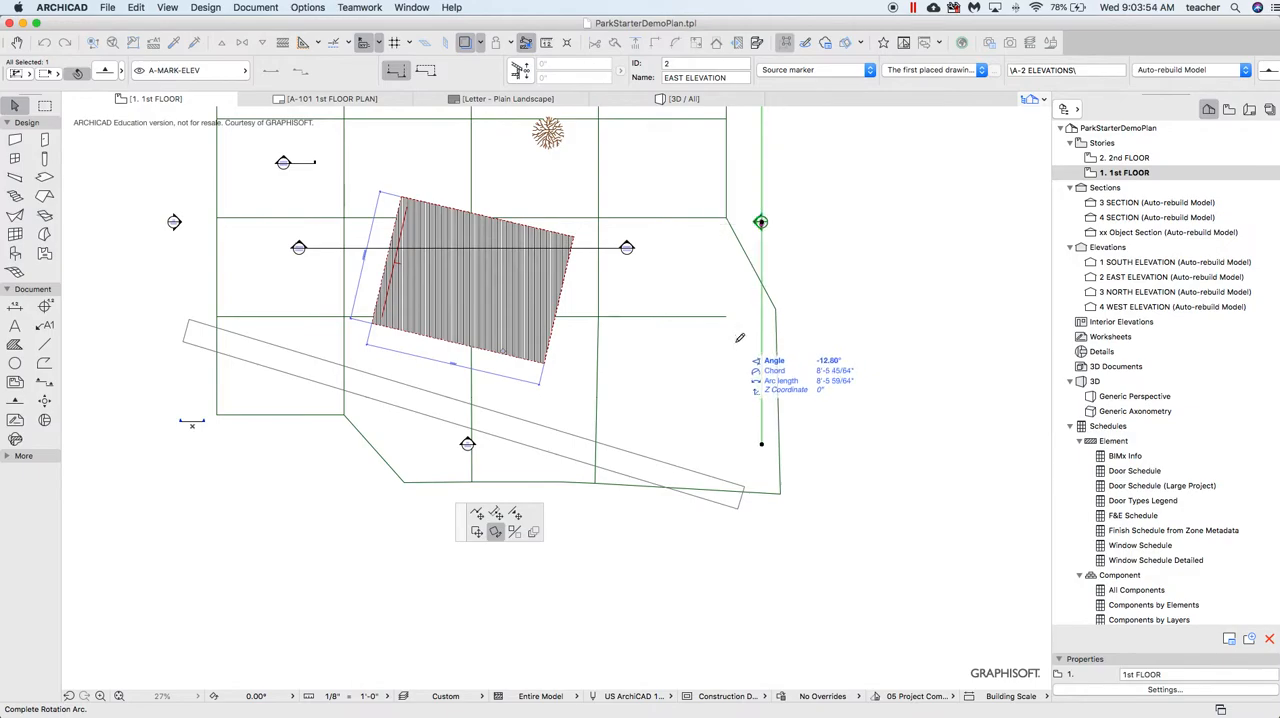
Move the East Elevation marker diagonally inward so it sits closer to the building's southeast side
{"action": "left_click", "coordinate": [762, 223]}
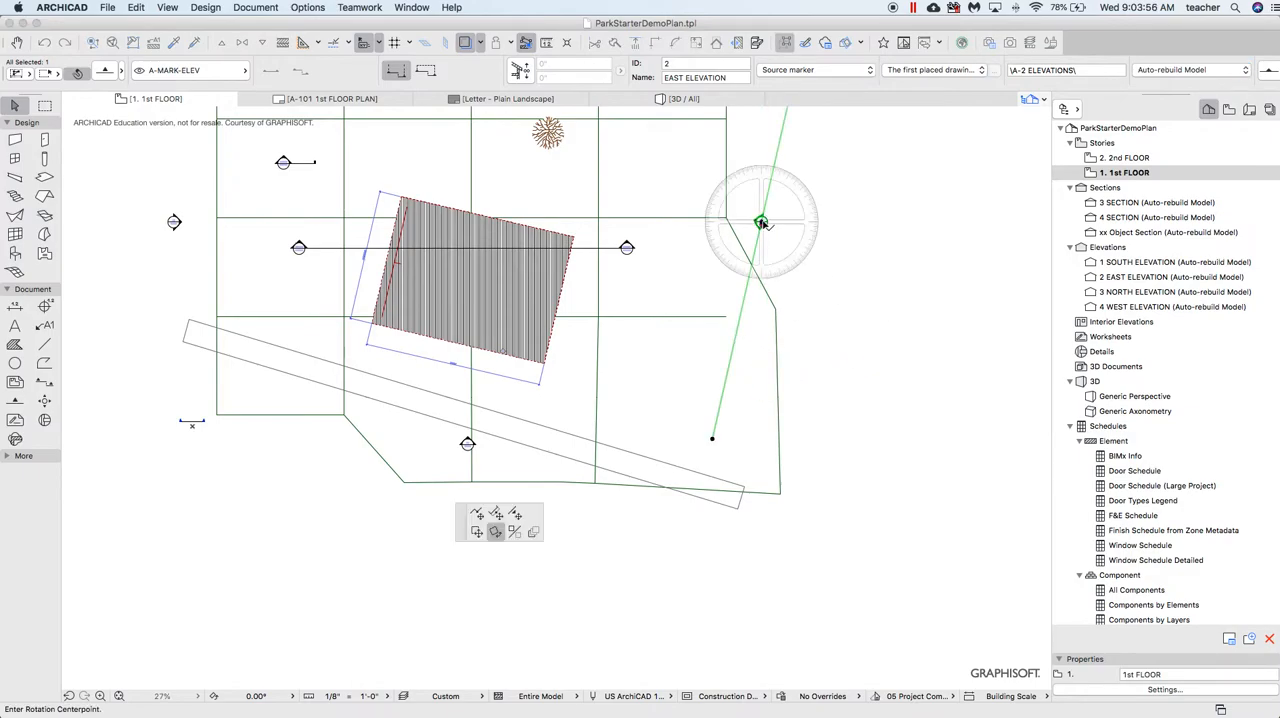
{"action": "left_click", "coordinate": [476, 531]}
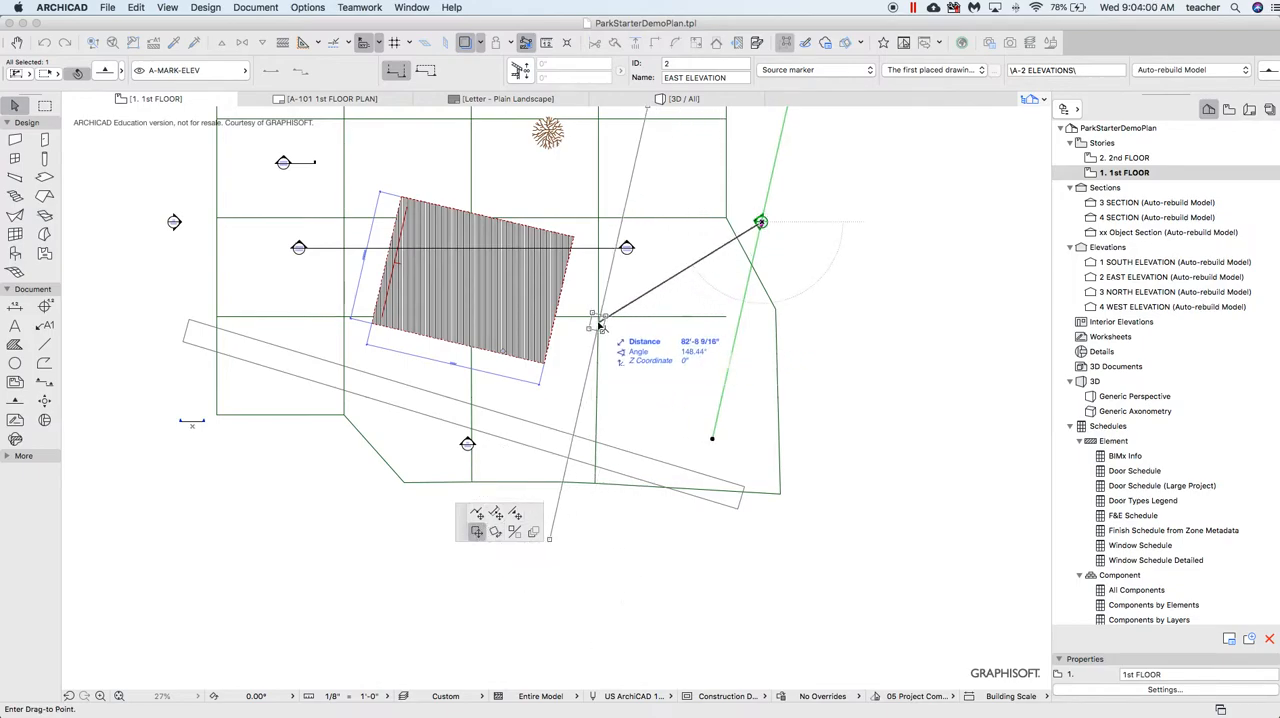
{"action": "left_click", "coordinate": [706, 326]}
Move the North Elevation marker about 66' down toward the building and deselect it
{"action": "scroll", "coordinate": [657, 335], "scroll_direction": "down", "scroll_amount": 5}
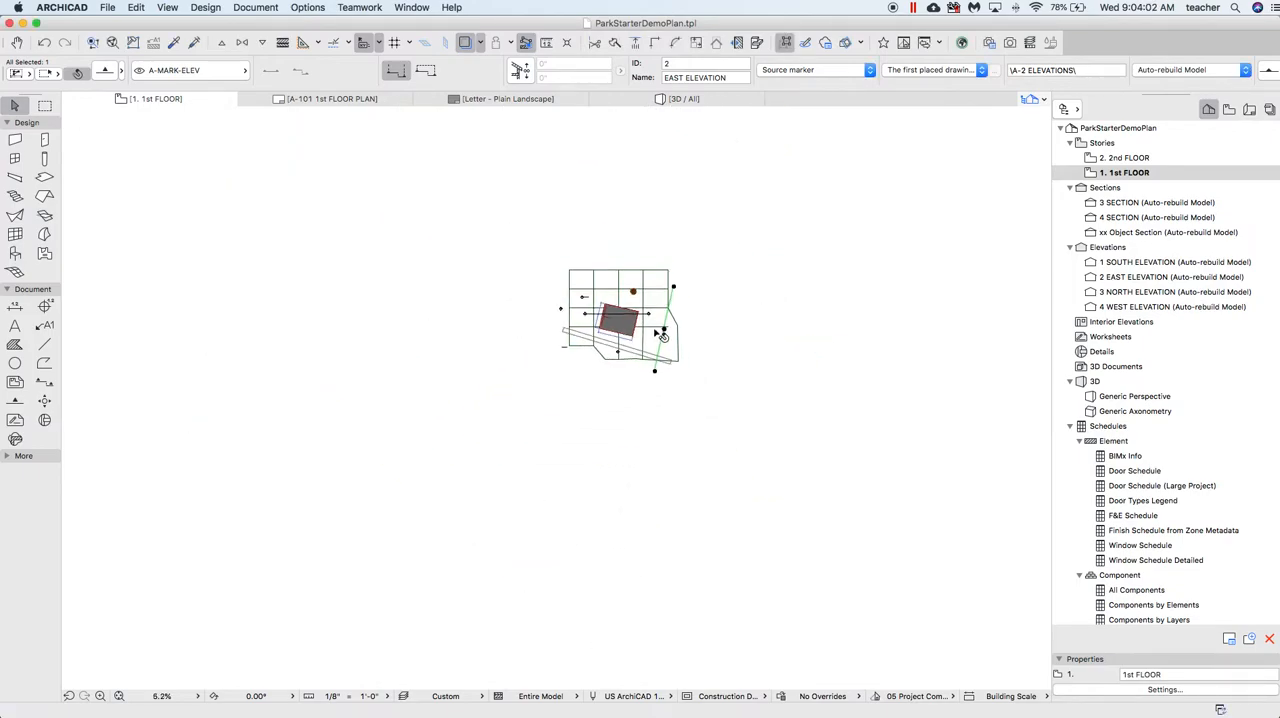
{"action": "left_click", "coordinate": [619, 264]}
{"action": "left_click", "coordinate": [617, 263]}
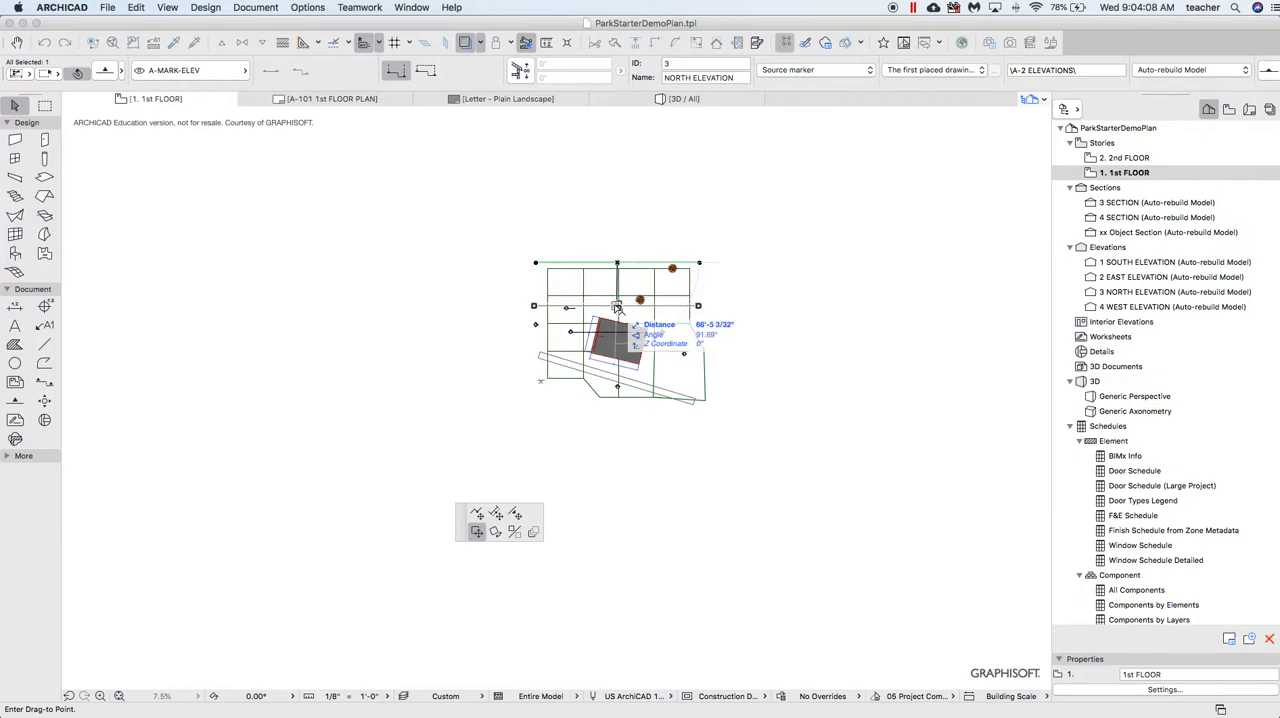
{"action": "left_click", "coordinate": [617, 310]}
{"action": "left_click", "coordinate": [785, 280]}
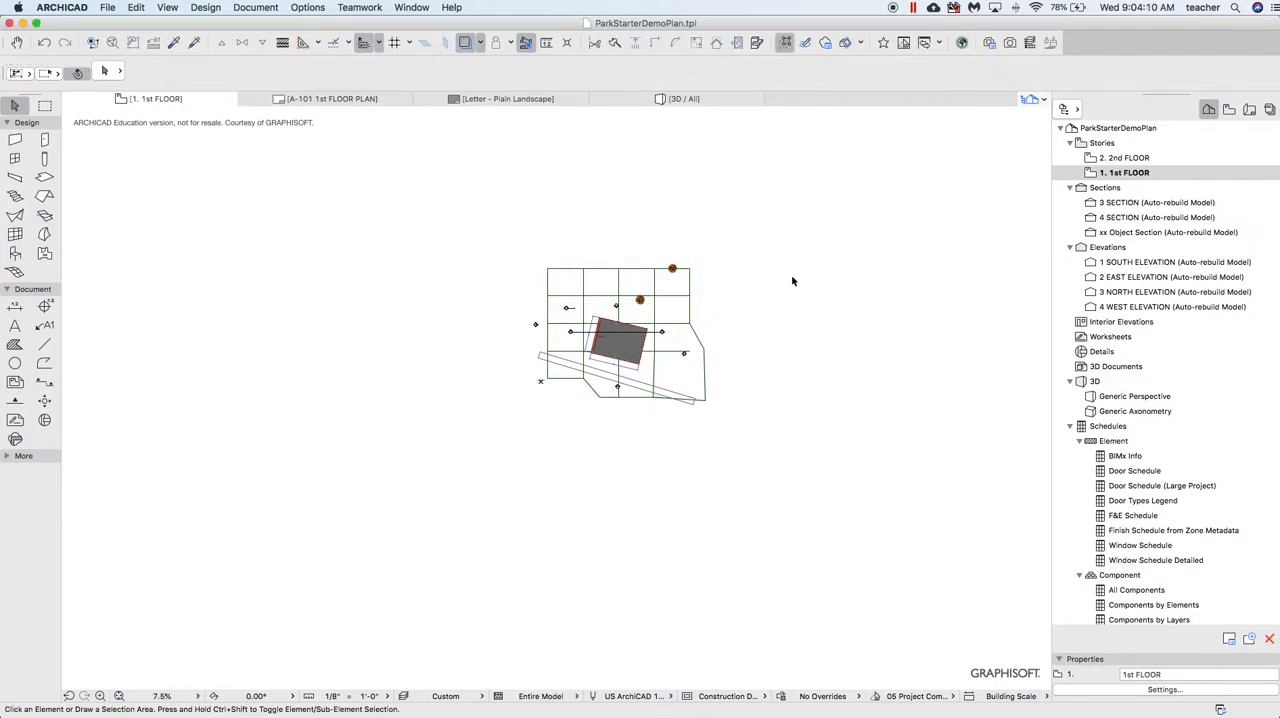
On layout A-101, crop the floor plan drawing's frame from its upper-right and lower-left corners to leave out the elevation markers
{"action": "left_click", "coordinate": [337, 101]}
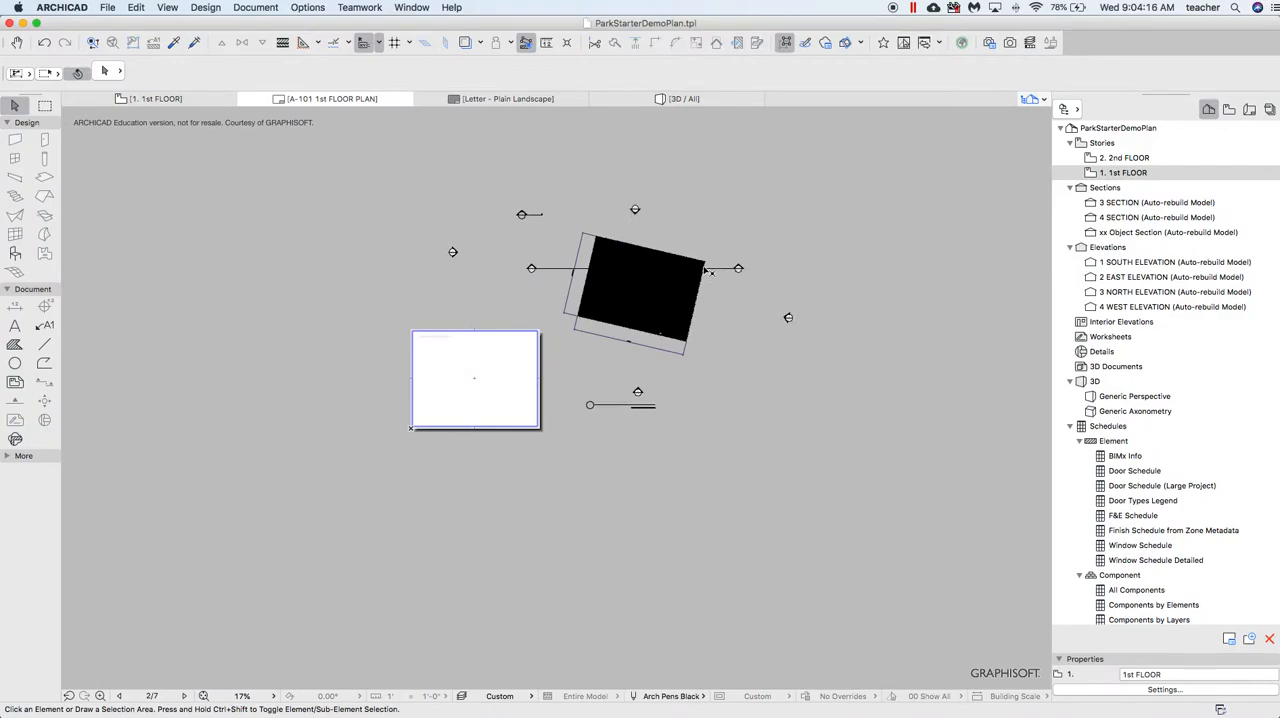
{"action": "left_click", "coordinate": [707, 268]}
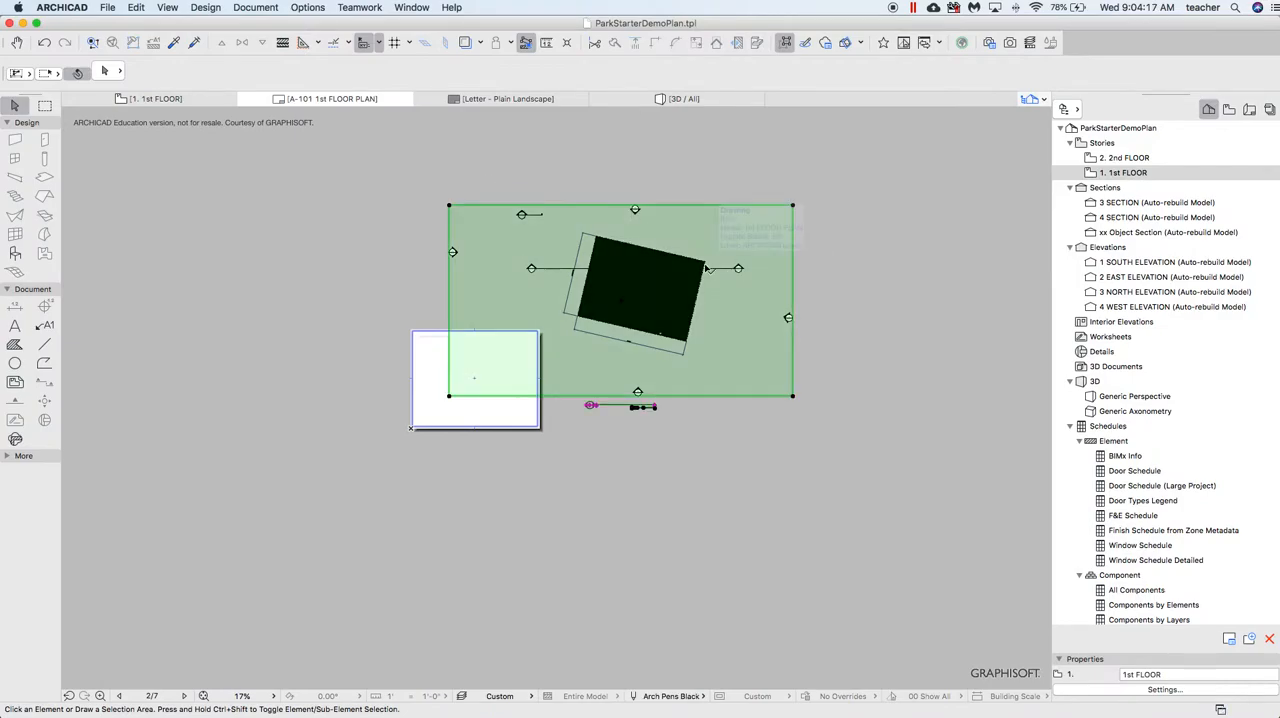
{"action": "left_click", "coordinate": [793, 207]}
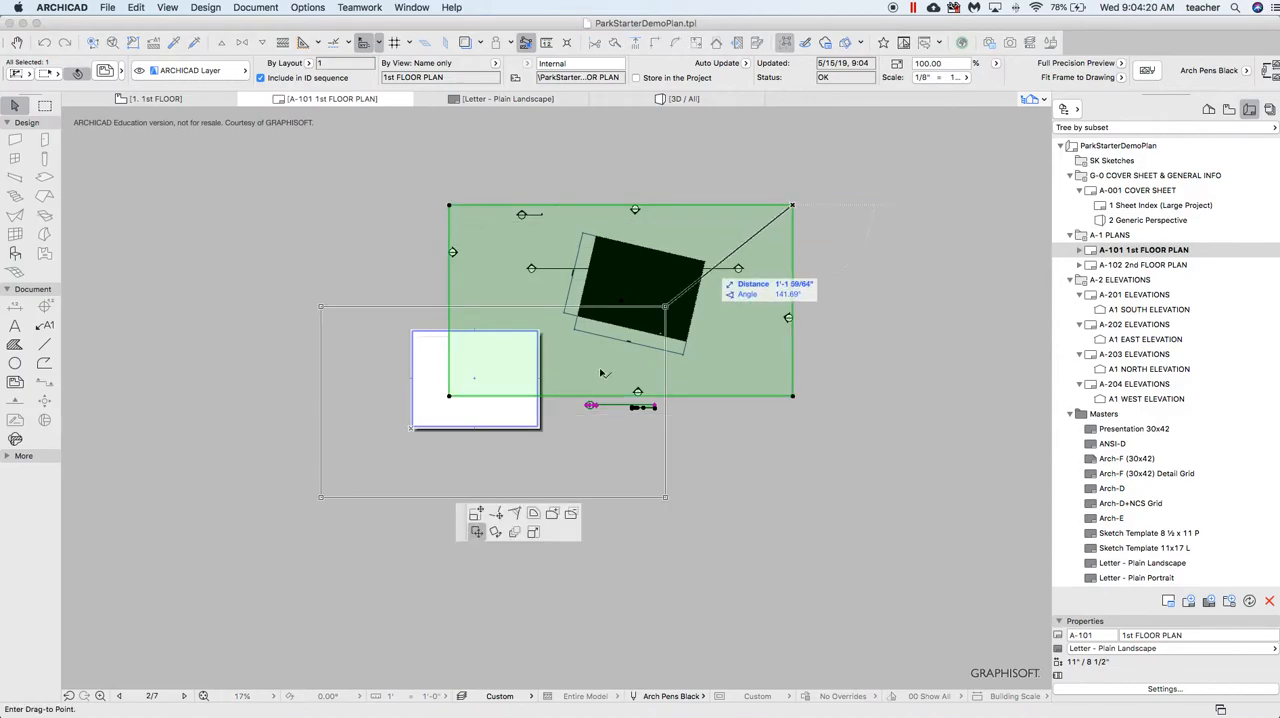
{"action": "left_click", "coordinate": [476, 513]}
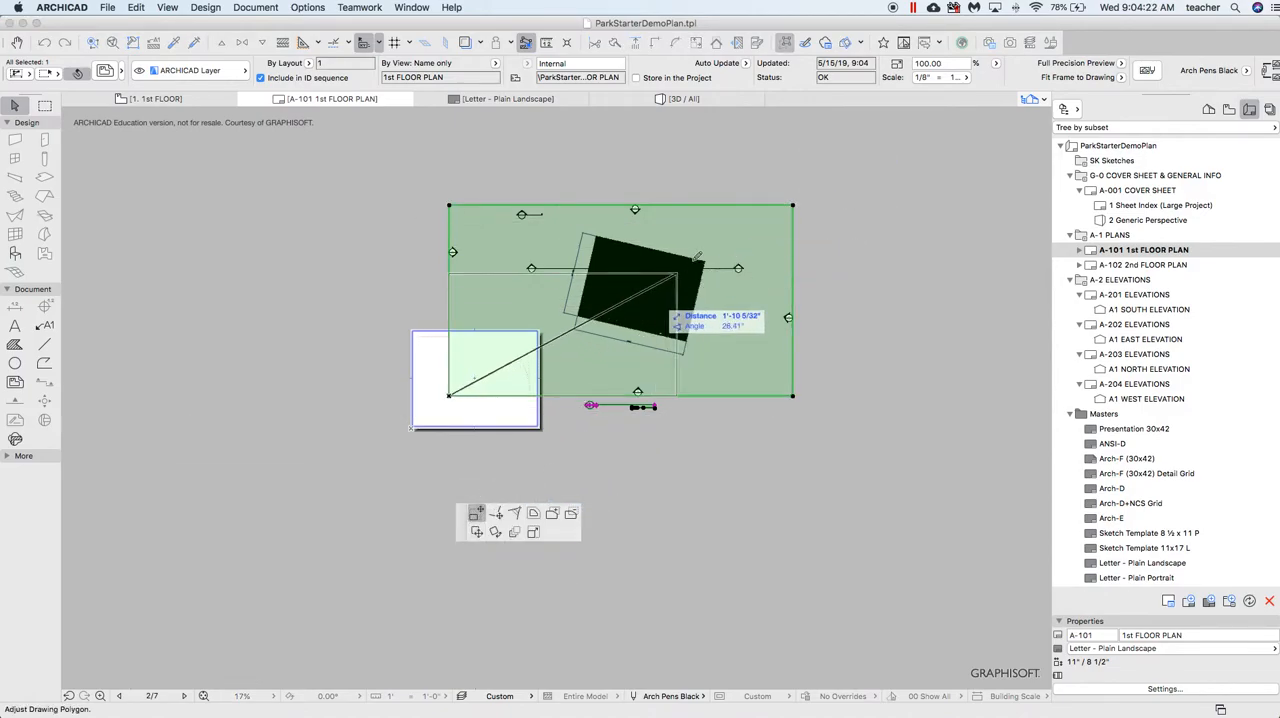
{"action": "left_click", "coordinate": [751, 226]}
{"action": "left_click", "coordinate": [449, 399]}
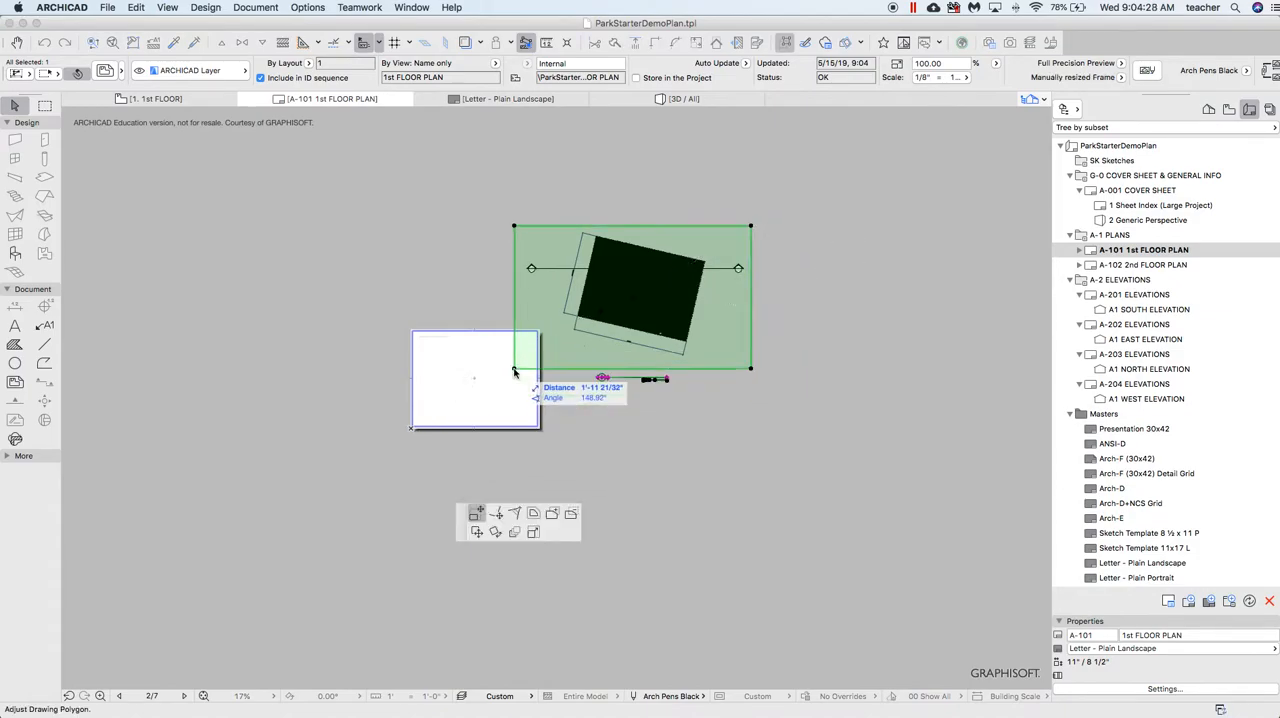
{"action": "left_click", "coordinate": [514, 368]}
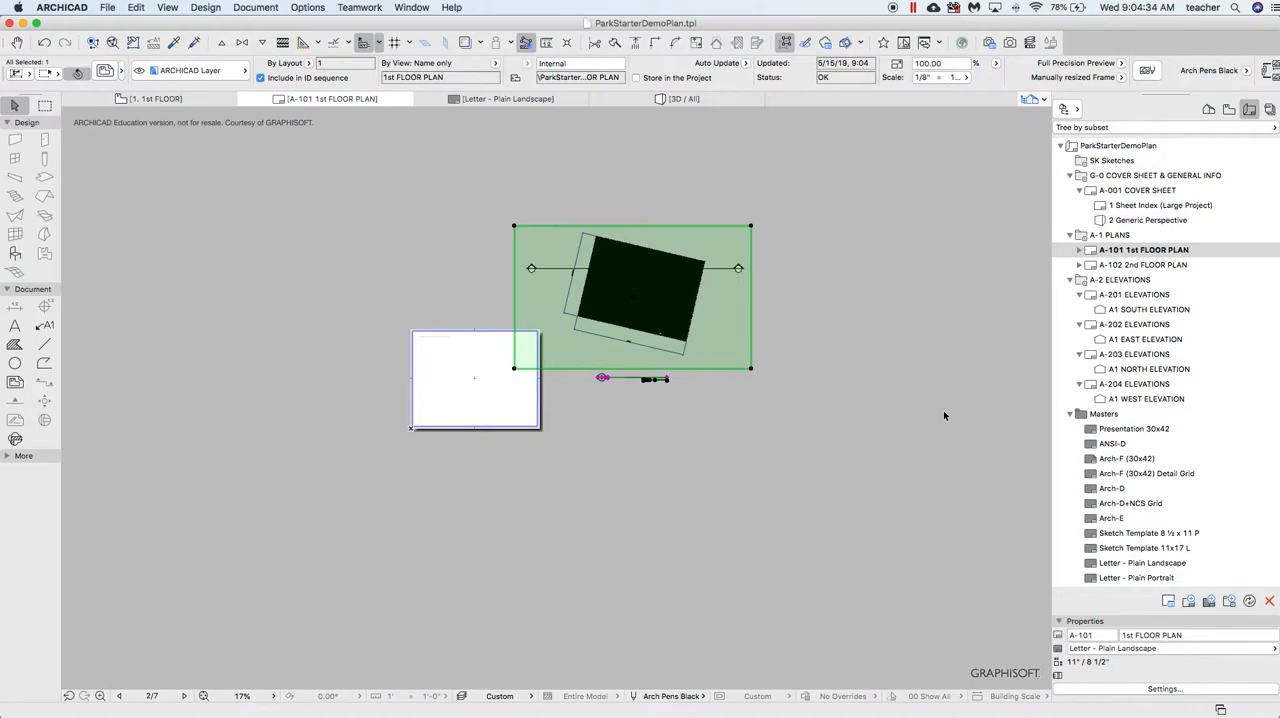
Set the floor plan drawing's scale to 3/32" = 1'-0" and move it over the sheet
{"action": "left_click", "coordinate": [928, 78]}
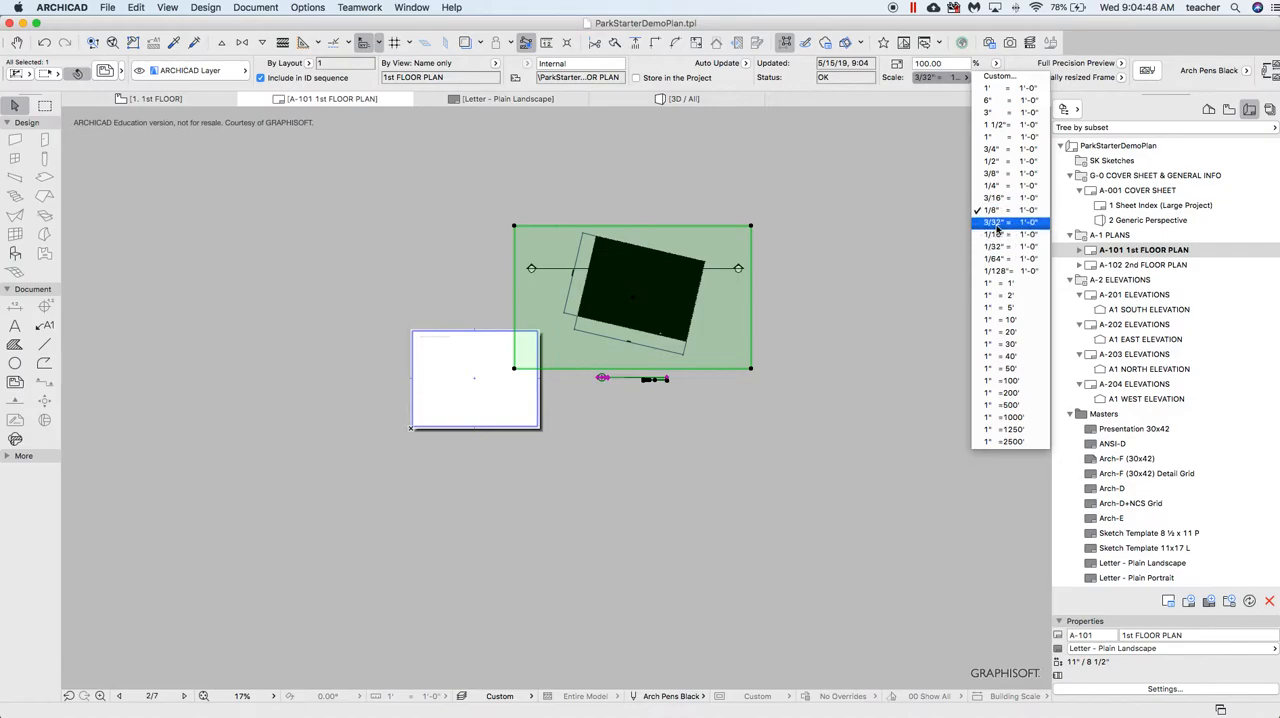
{"action": "left_click", "coordinate": [997, 223]}
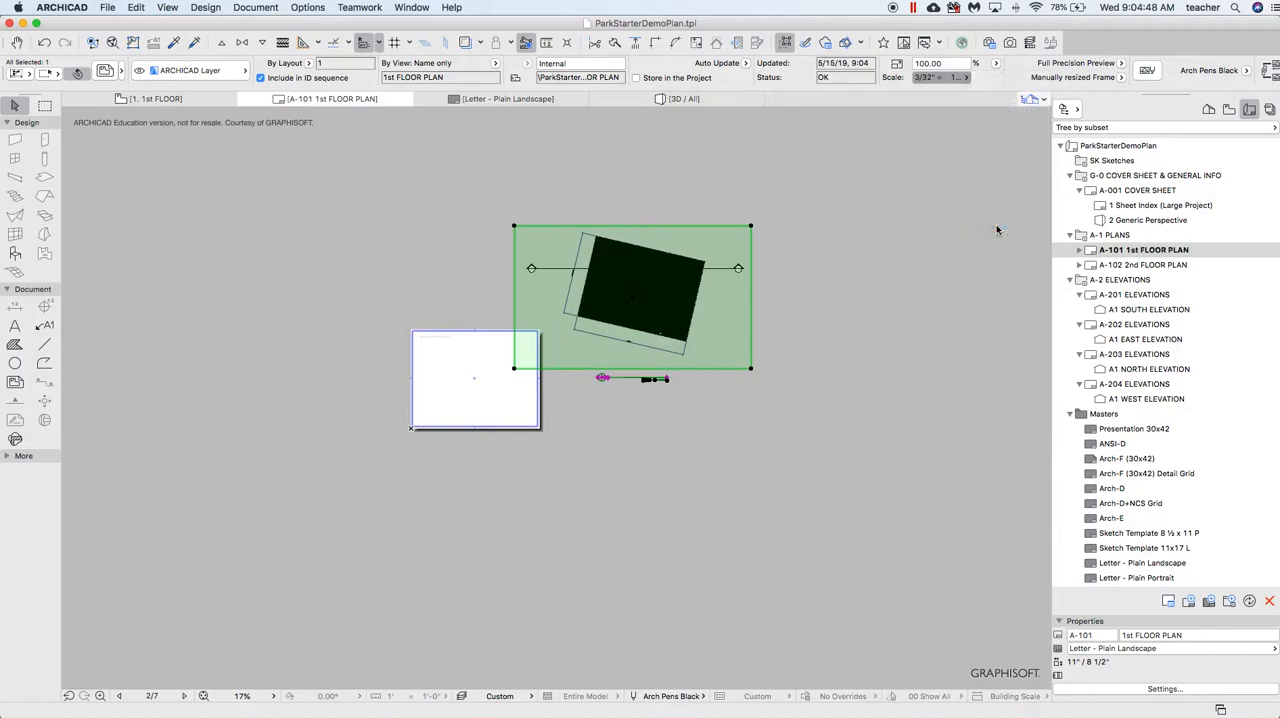
{"action": "left_click", "coordinate": [603, 316]}
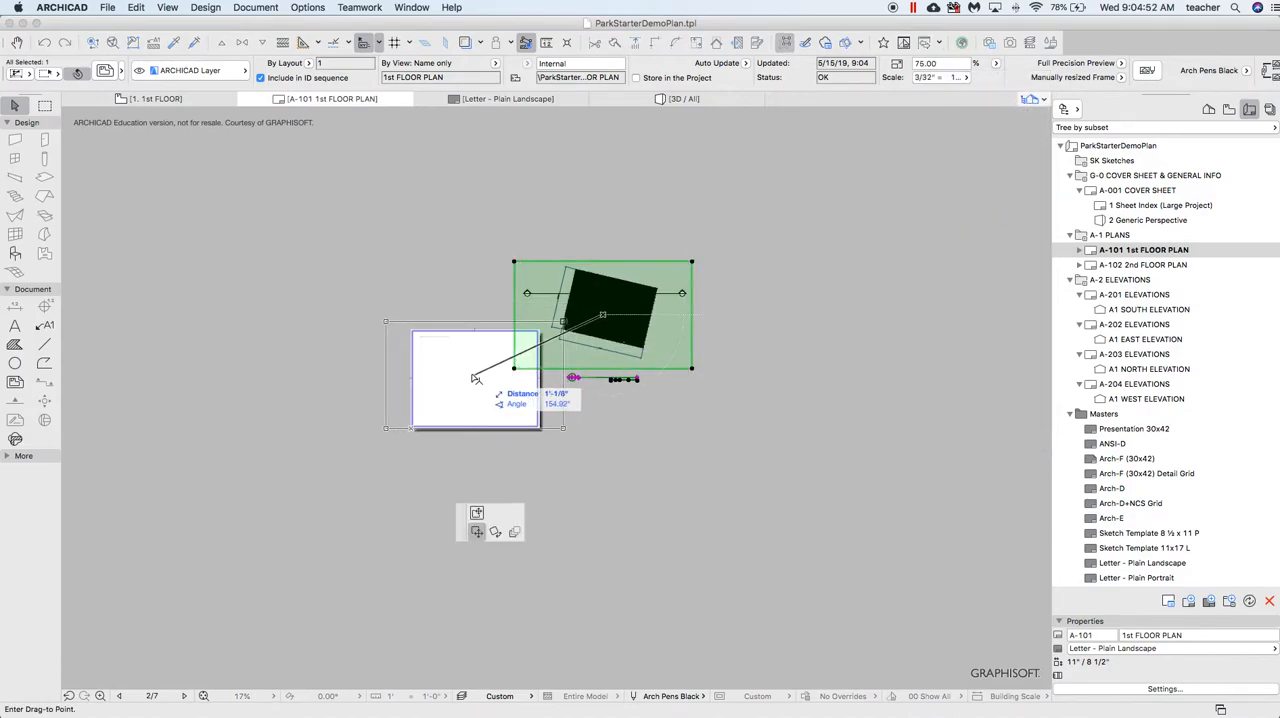
{"action": "left_click", "coordinate": [478, 378]}
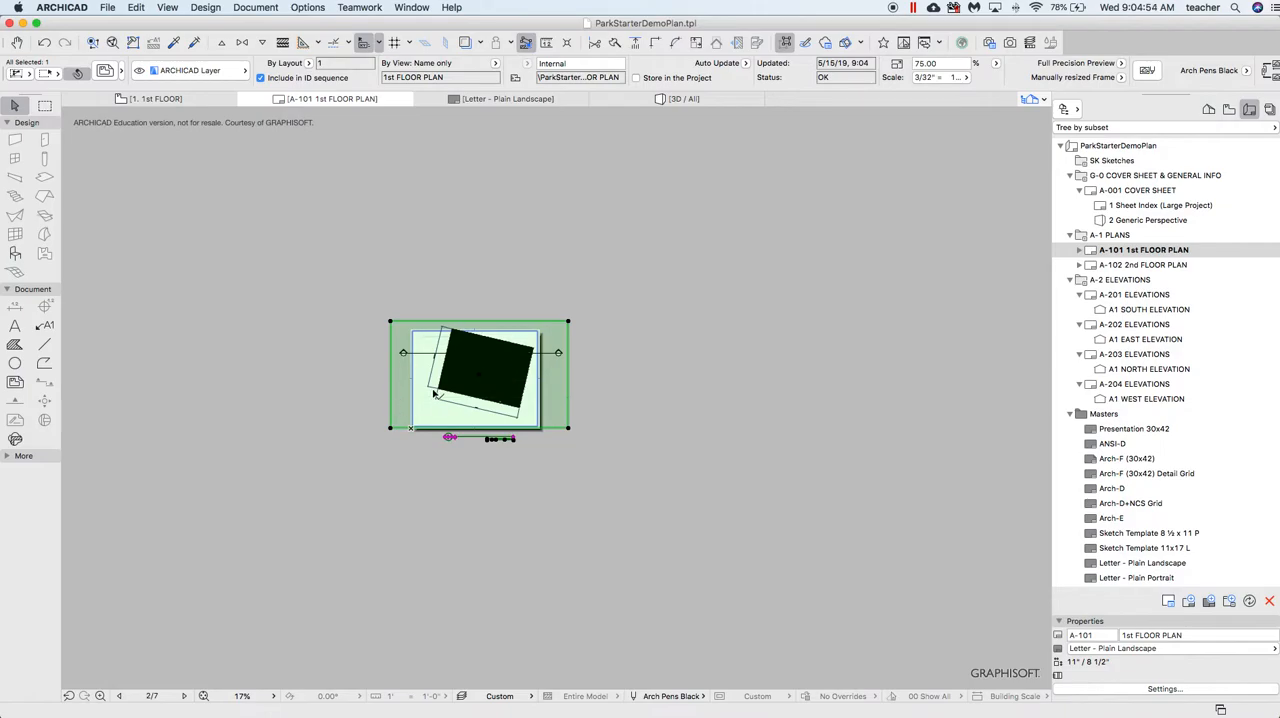
Set the floor plan drawing's scale to 1/16" = 1'-0", center it with its title inside the sheet margins, and check its dimension text
{"action": "scroll", "coordinate": [437, 395], "scroll_direction": "up", "scroll_amount": 3}
{"action": "scroll", "coordinate": [437, 395], "scroll_direction": "up", "scroll_amount": 1}
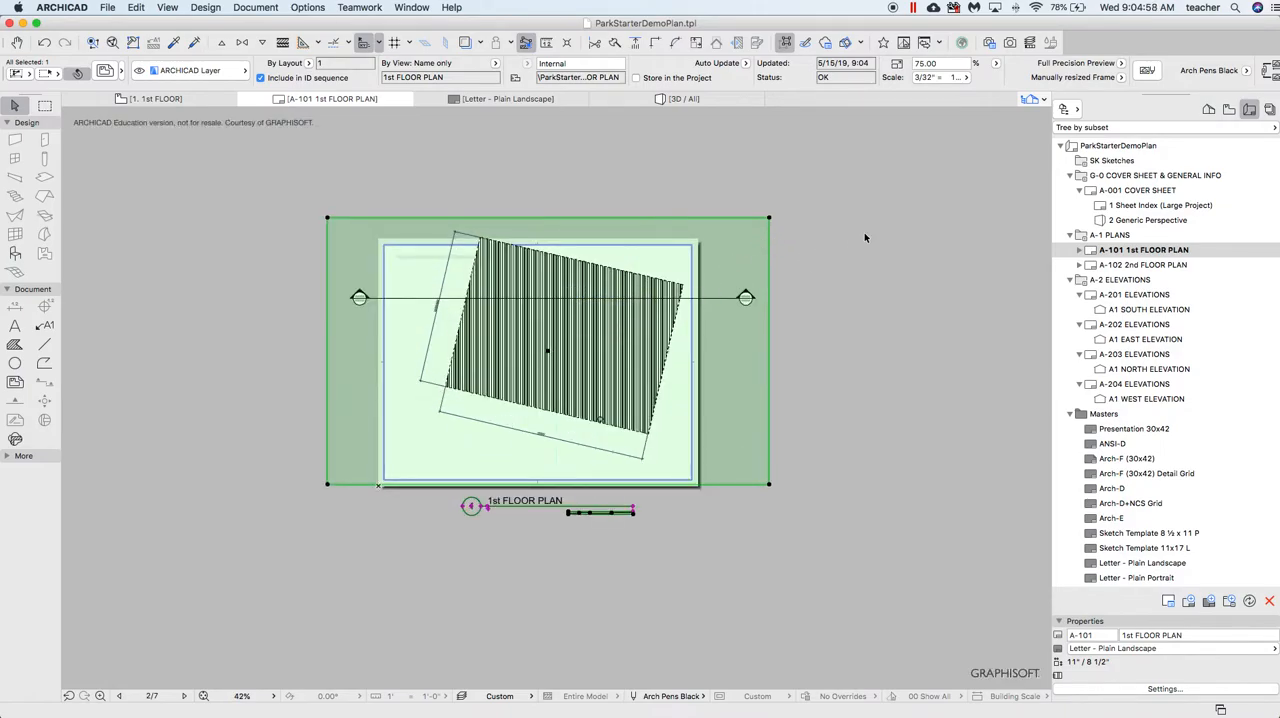
{"action": "left_click", "coordinate": [944, 78]}
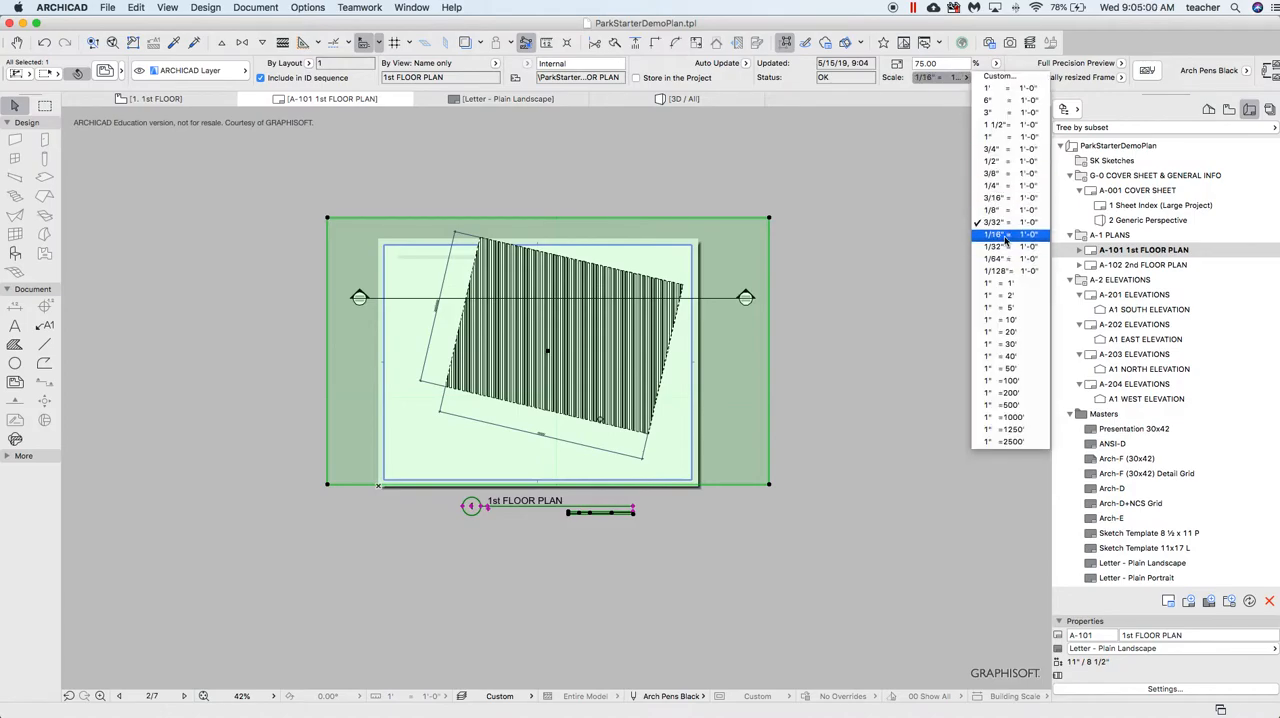
{"action": "left_click", "coordinate": [1002, 241]}
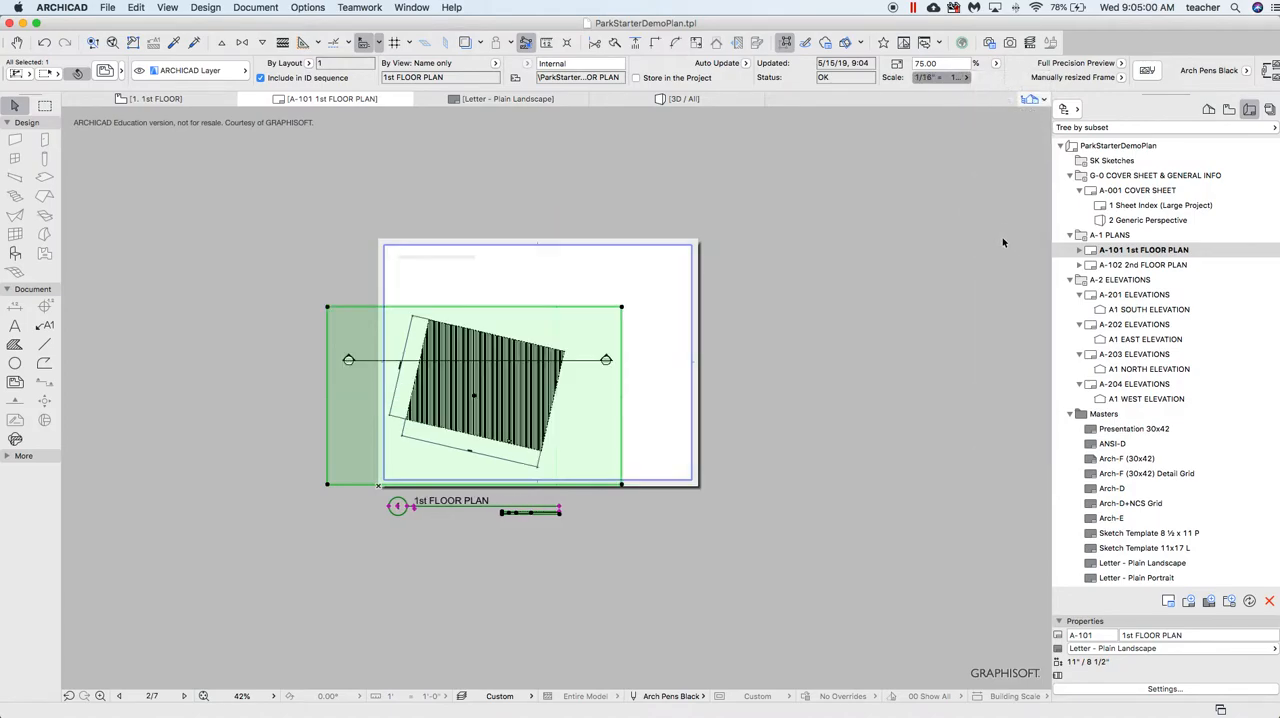
{"action": "left_click", "coordinate": [477, 397]}
{"action": "left_click", "coordinate": [541, 354]}
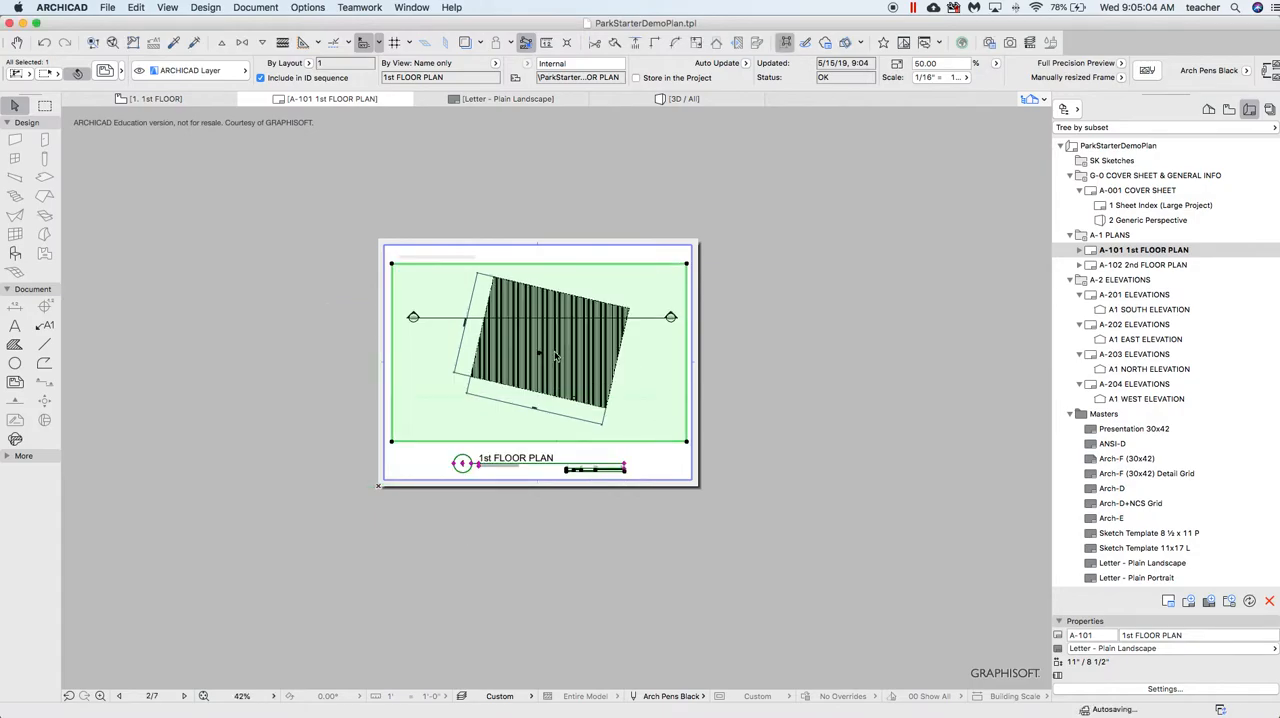
{"action": "left_click", "coordinate": [824, 312]}
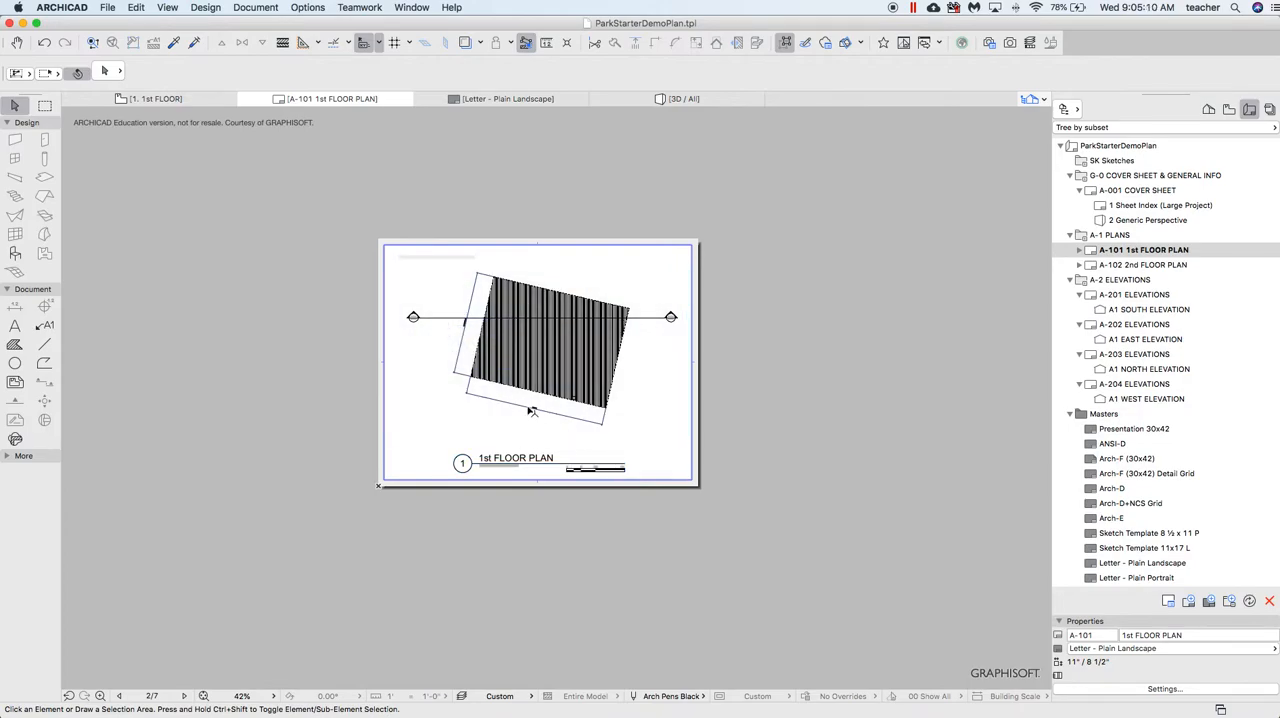
{"action": "scroll", "coordinate": [540, 430], "scroll_direction": "up", "scroll_amount": 5}
{"action": "scroll", "coordinate": [560, 427], "scroll_direction": "up", "scroll_amount": 3}
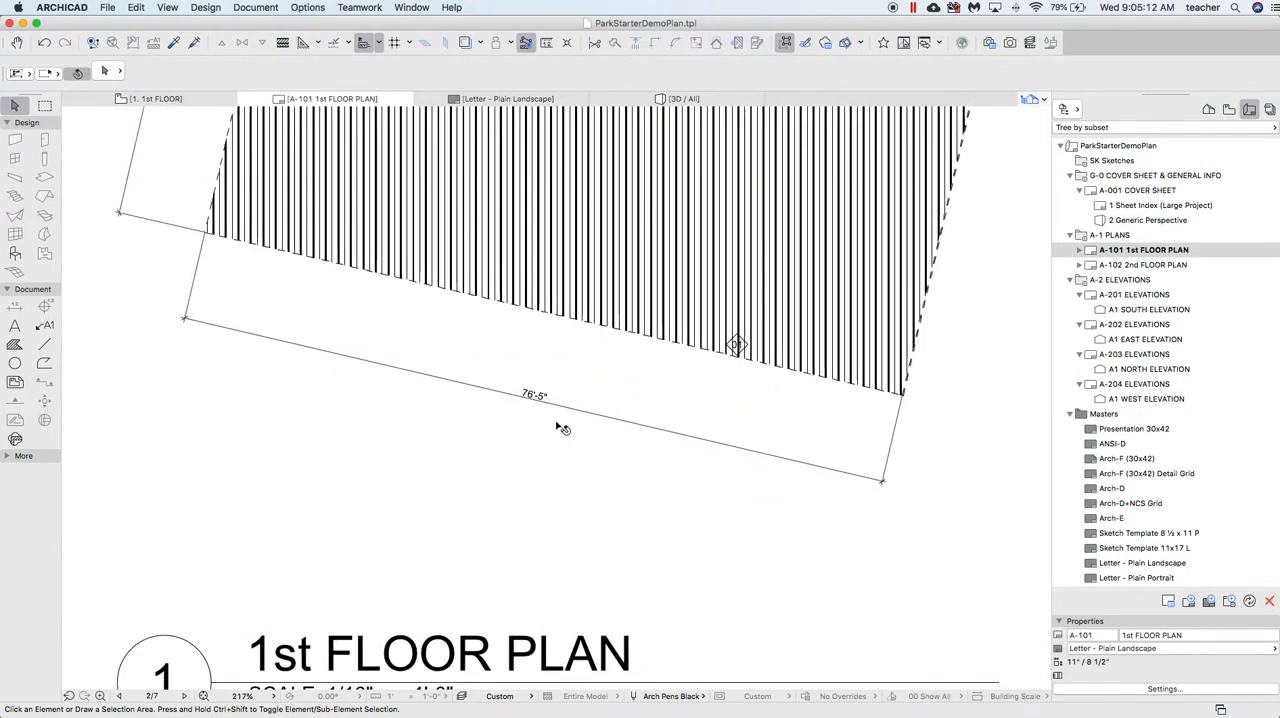
{"action": "scroll", "coordinate": [560, 427], "scroll_direction": "down", "scroll_amount": 5}
{"action": "scroll", "coordinate": [560, 427], "scroll_direction": "down", "scroll_amount": 4}
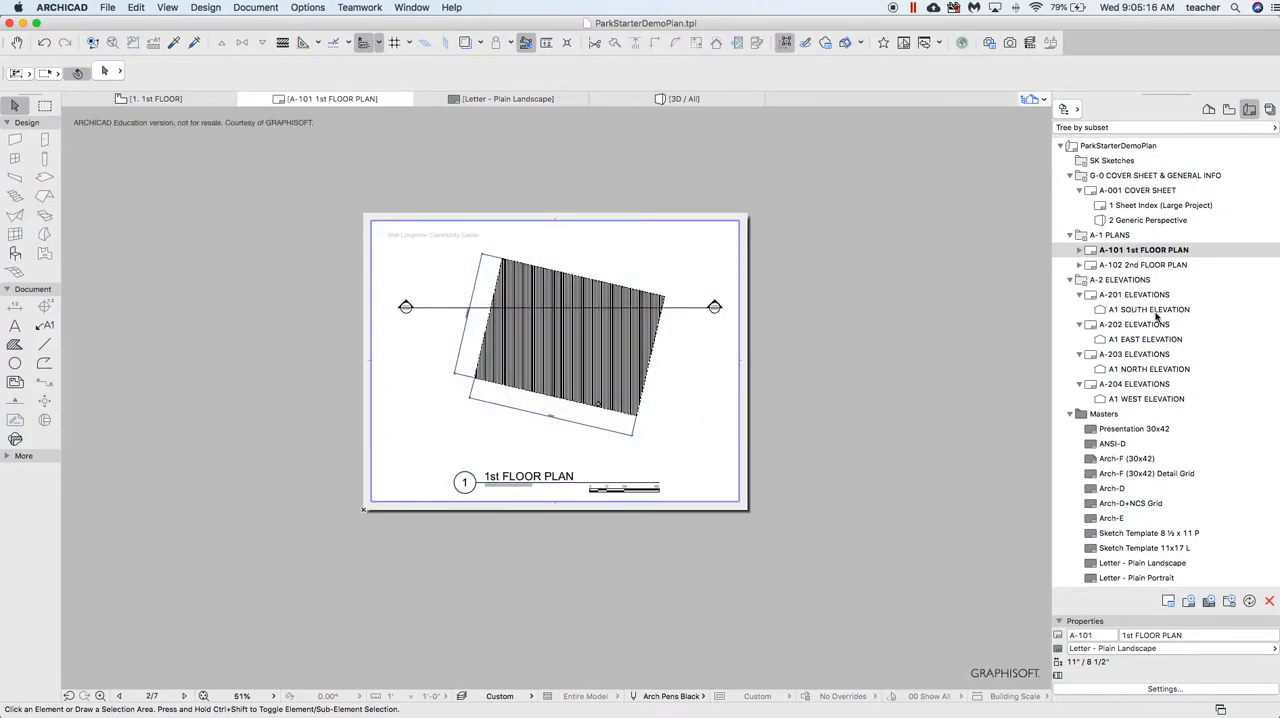
Open the A-201 Elevations layout and assign it the Letter - Plain Landscape master layout
{"action": "left_click", "coordinate": [1135, 295]}
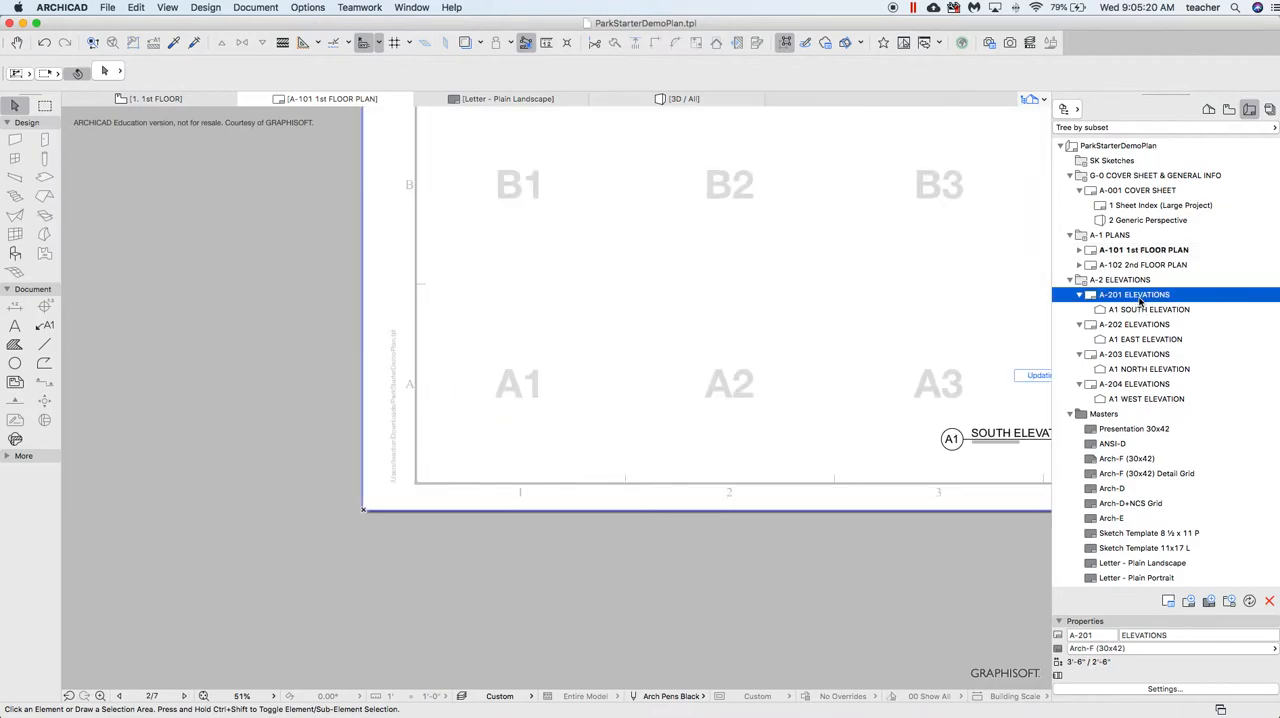
{"action": "left_click", "coordinate": [1100, 648]}
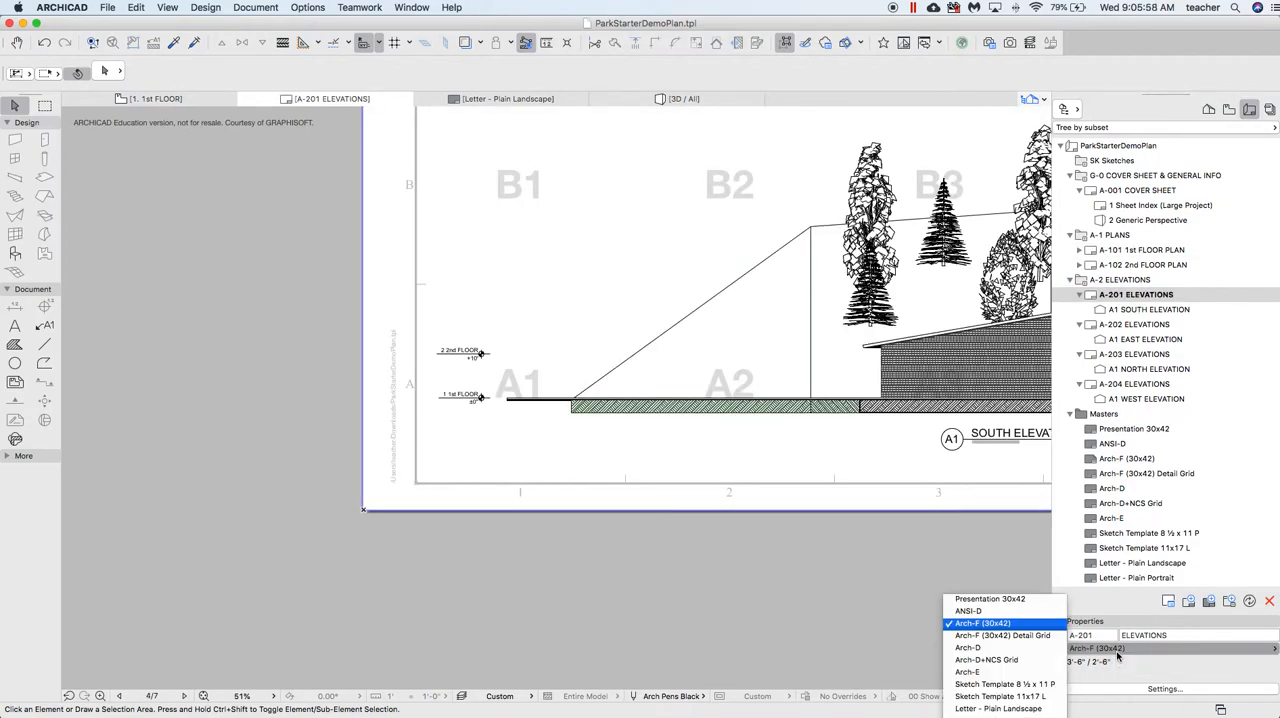
{"action": "left_click", "coordinate": [1000, 709]}
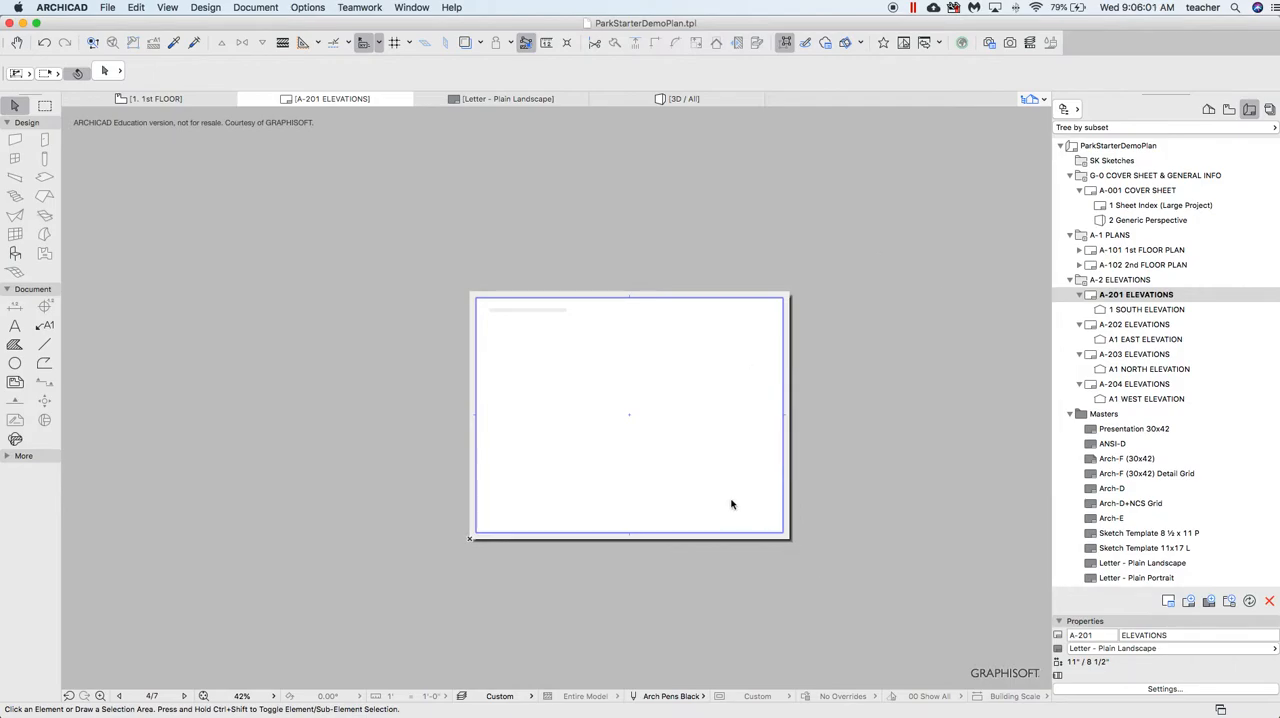
Select the South Elevation drawing and move it left and up until only its lower right part overlaps the sheet
{"action": "scroll", "coordinate": [848, 480], "scroll_direction": "down", "scroll_amount": 3}
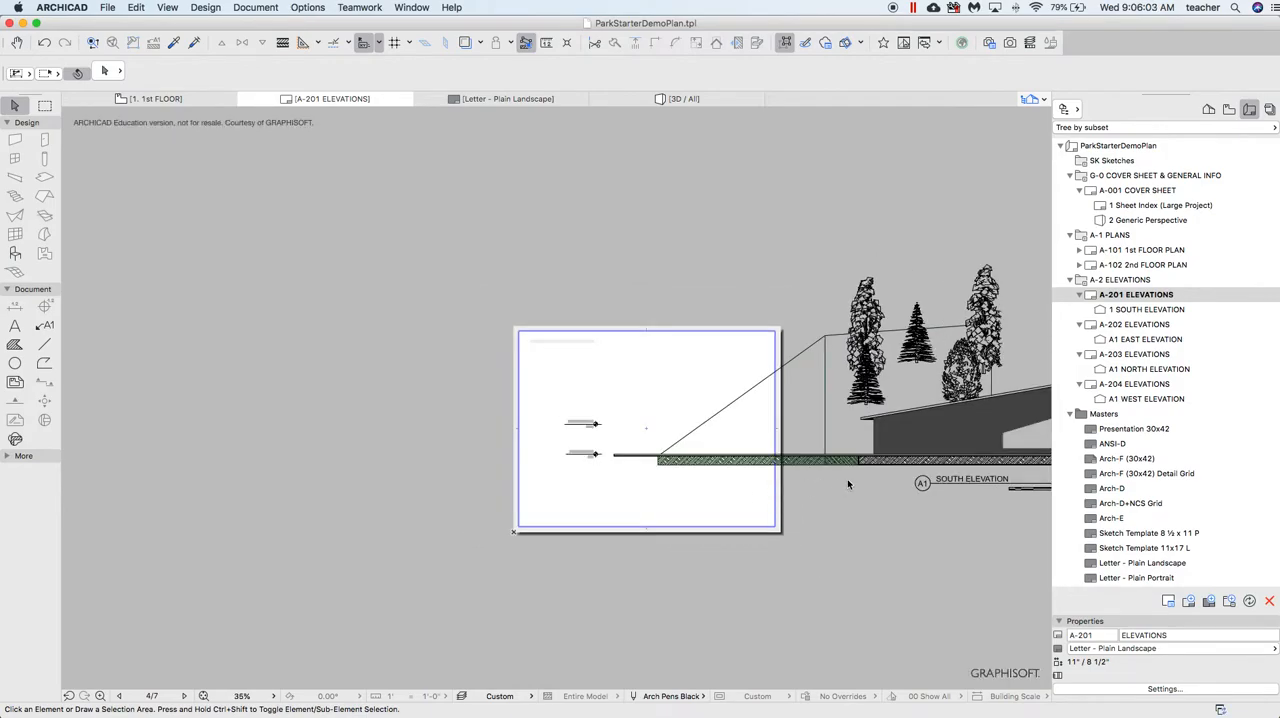
{"action": "scroll", "coordinate": [847, 479], "scroll_direction": "down", "scroll_amount": 3}
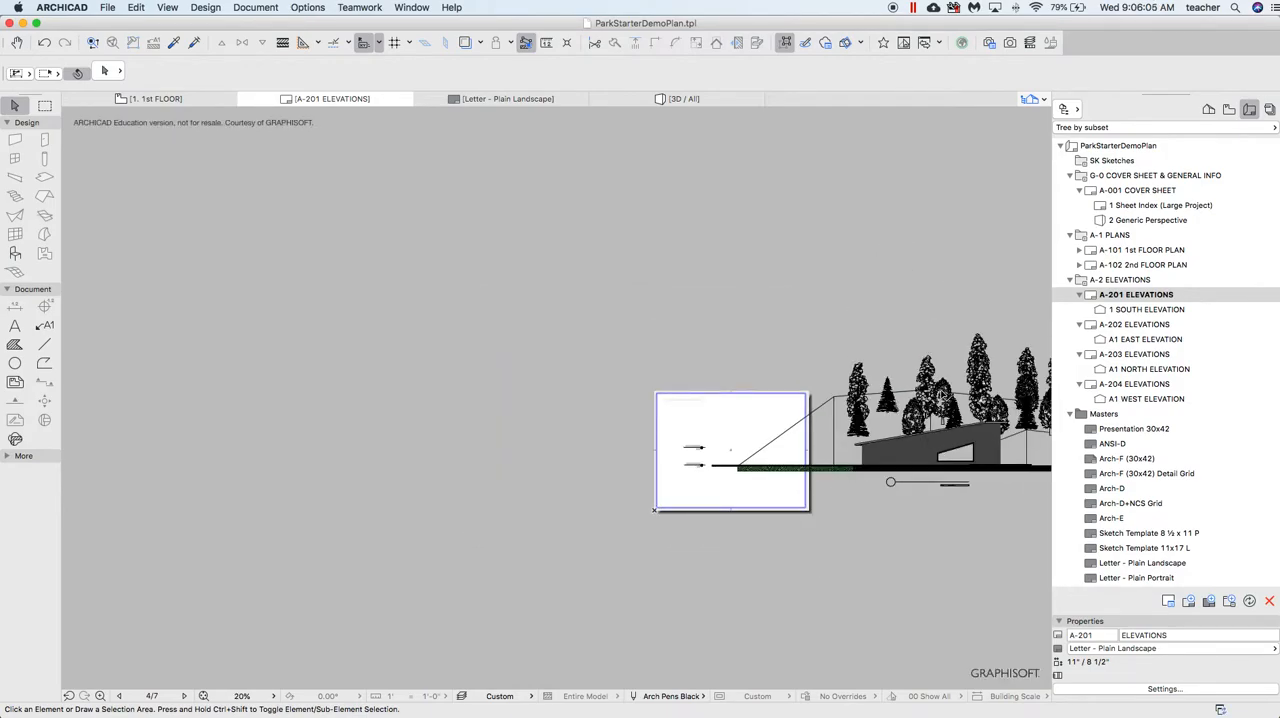
{"action": "left_click", "coordinate": [970, 390]}
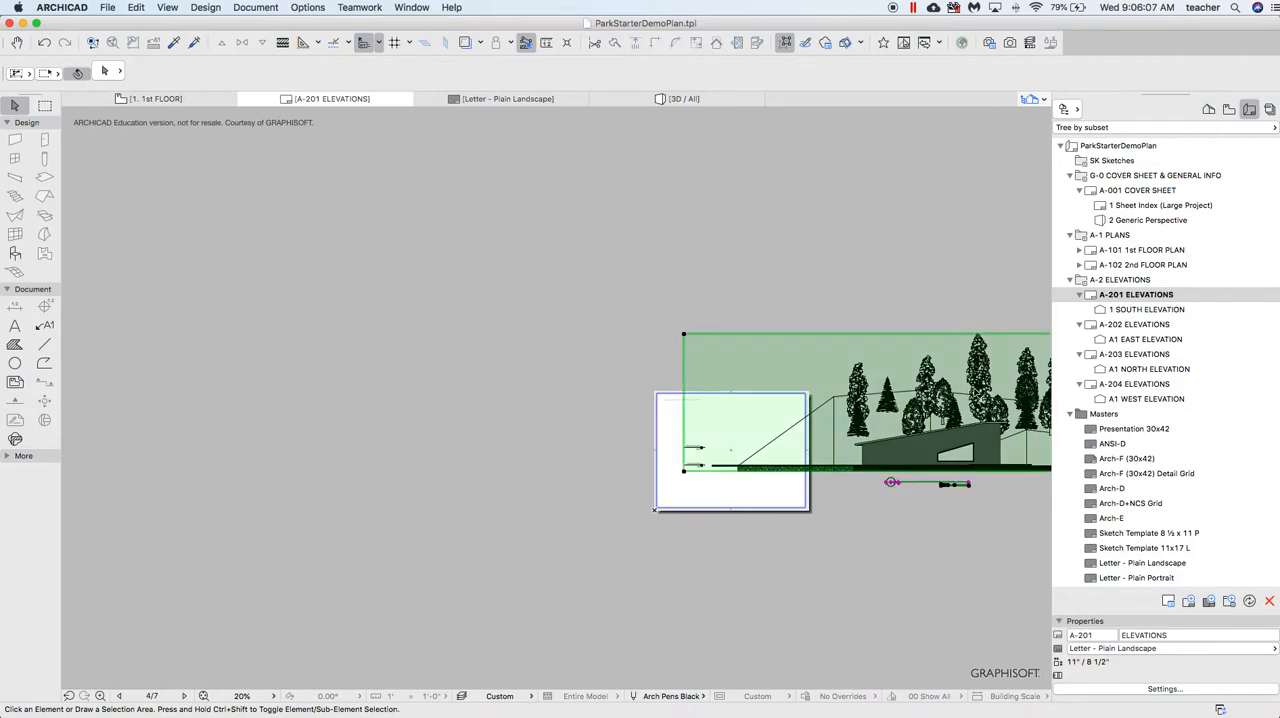
{"action": "mouse_move", "coordinate": [967, 381]}
{"action": "left_mouse_down"}
{"action": "mouse_move", "coordinate": [649, 355]}
{"action": "mouse_move", "coordinate": [627, 320]}
{"action": "mouse_move", "coordinate": [687, 342]}
{"action": "left_mouse_up"}
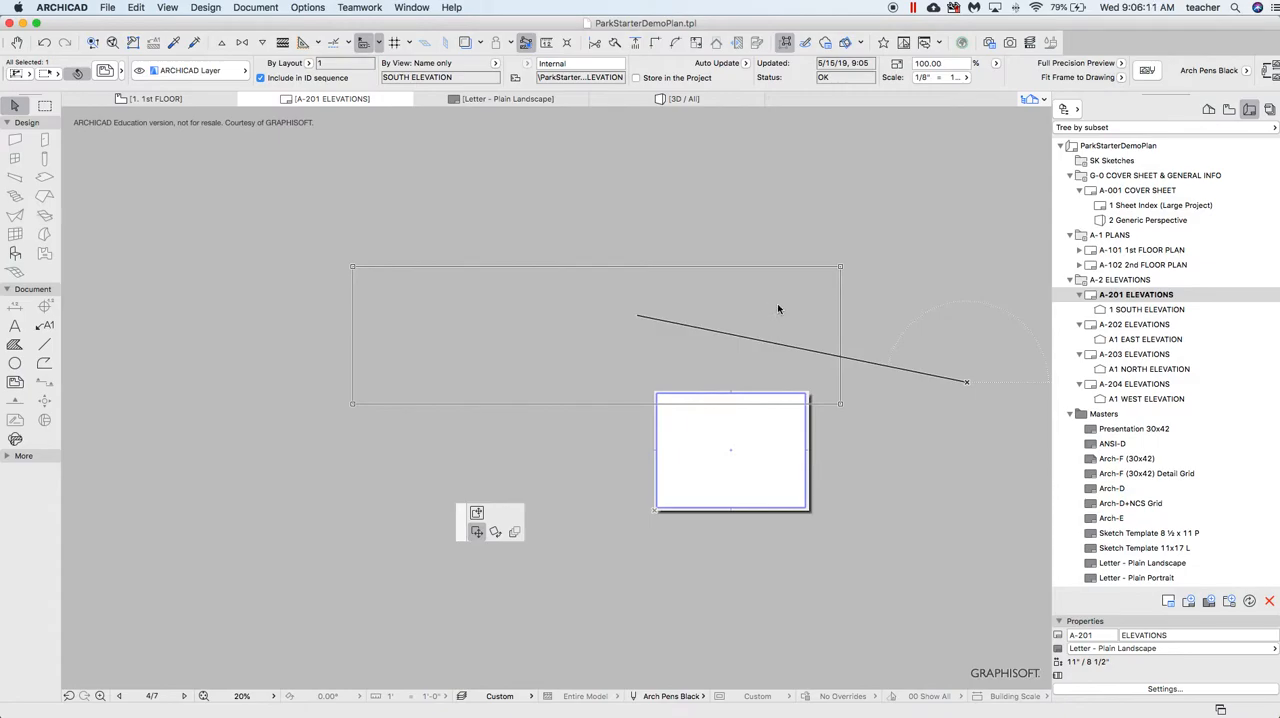
Crop the South Elevation drawing's frame closely around the building by pulling in its upper right and upper left corners
{"action": "left_click", "coordinate": [841, 269]}
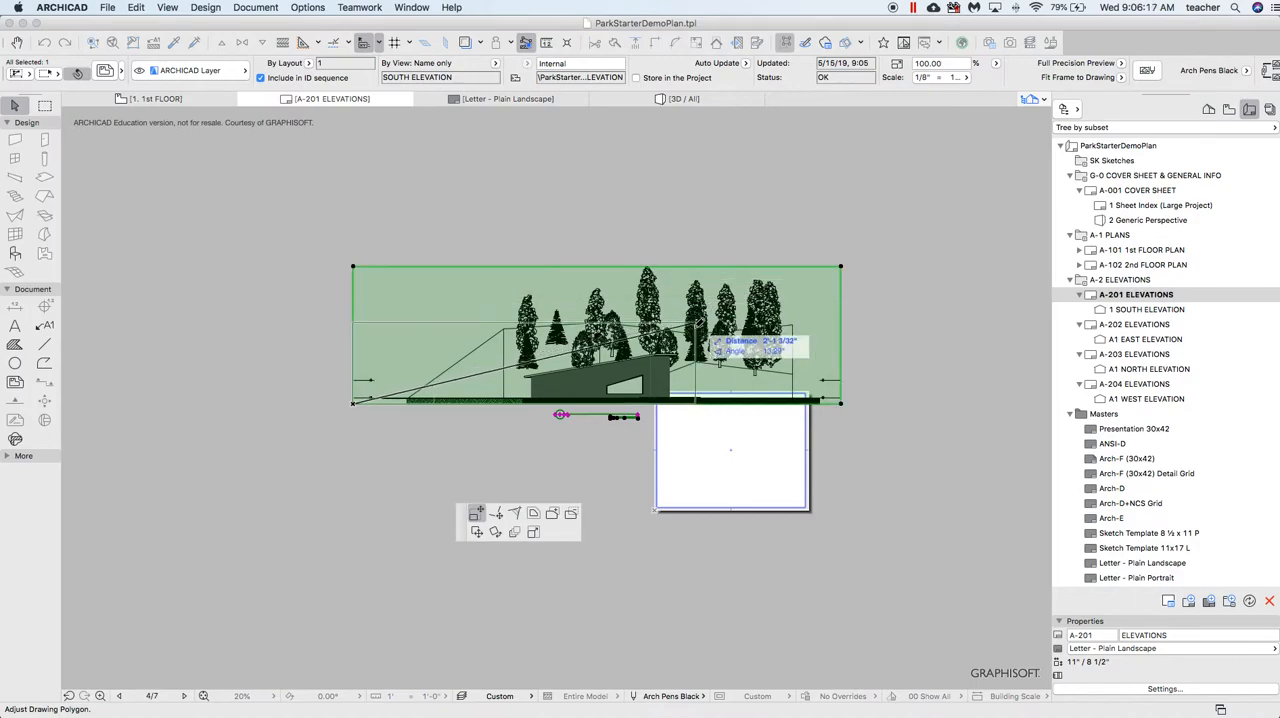
{"action": "left_click", "coordinate": [686, 342]}
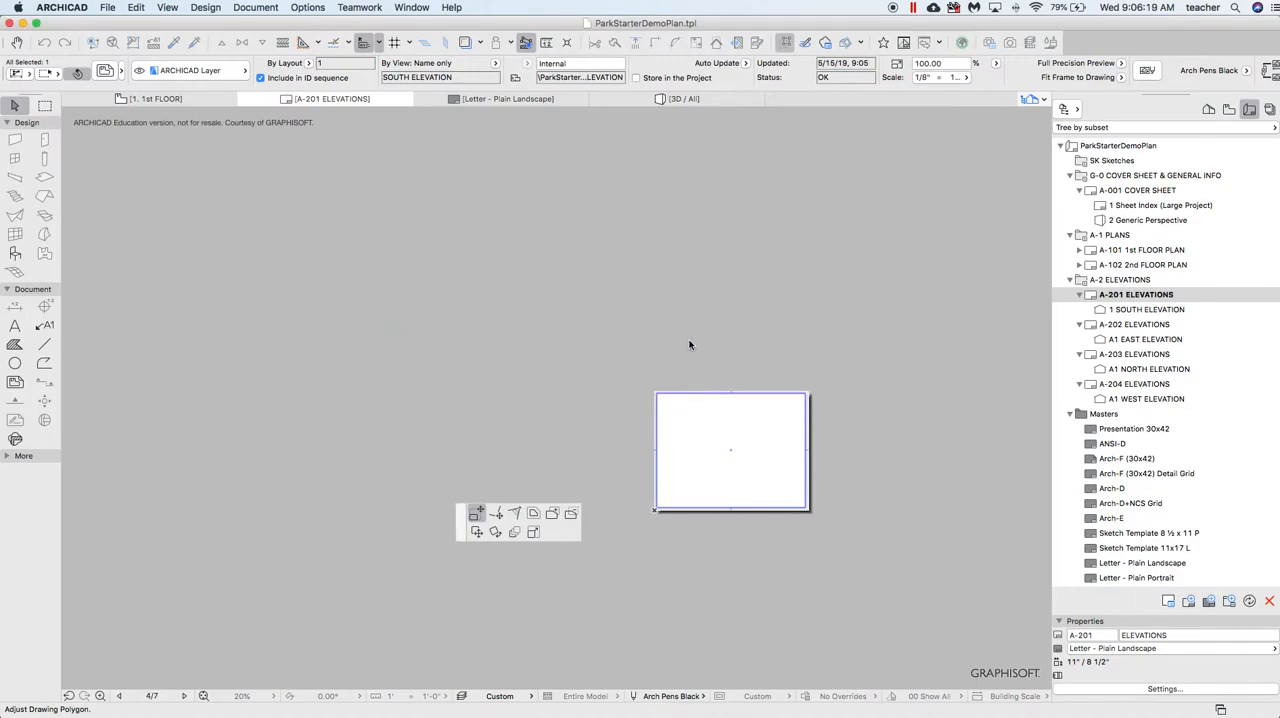
{"action": "left_click", "coordinate": [386, 343]}
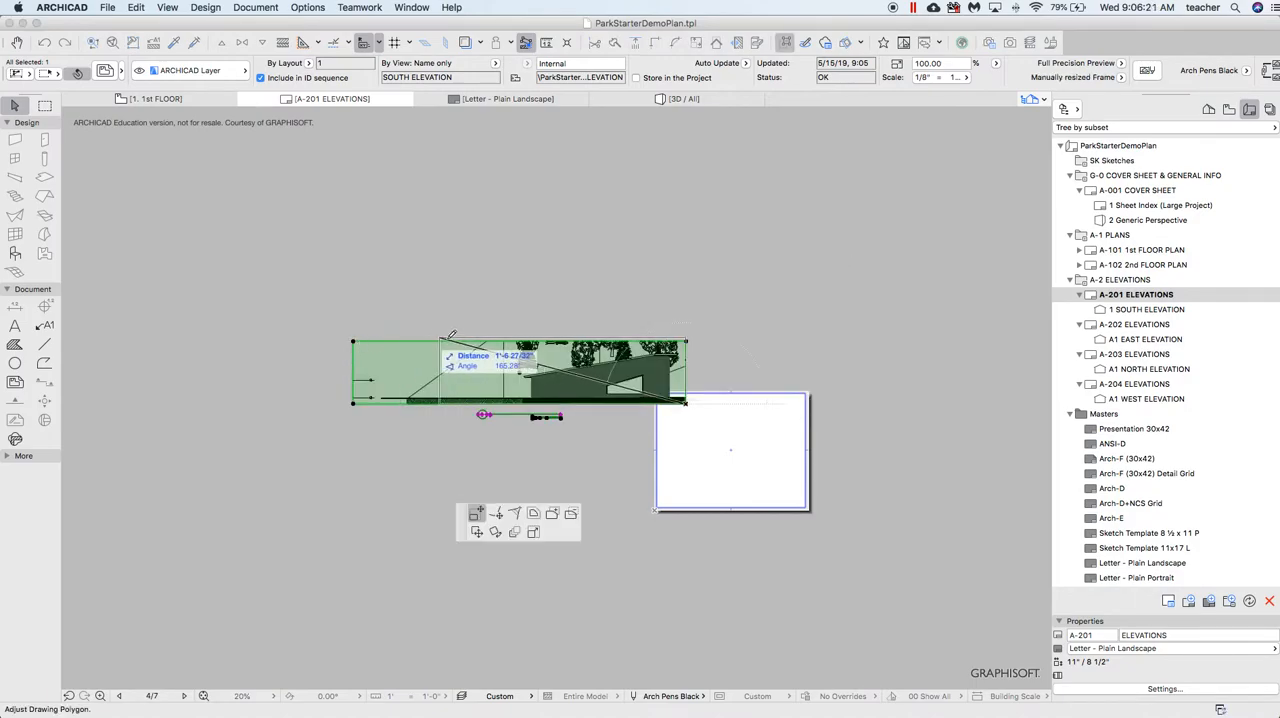
{"action": "left_click", "coordinate": [508, 348]}
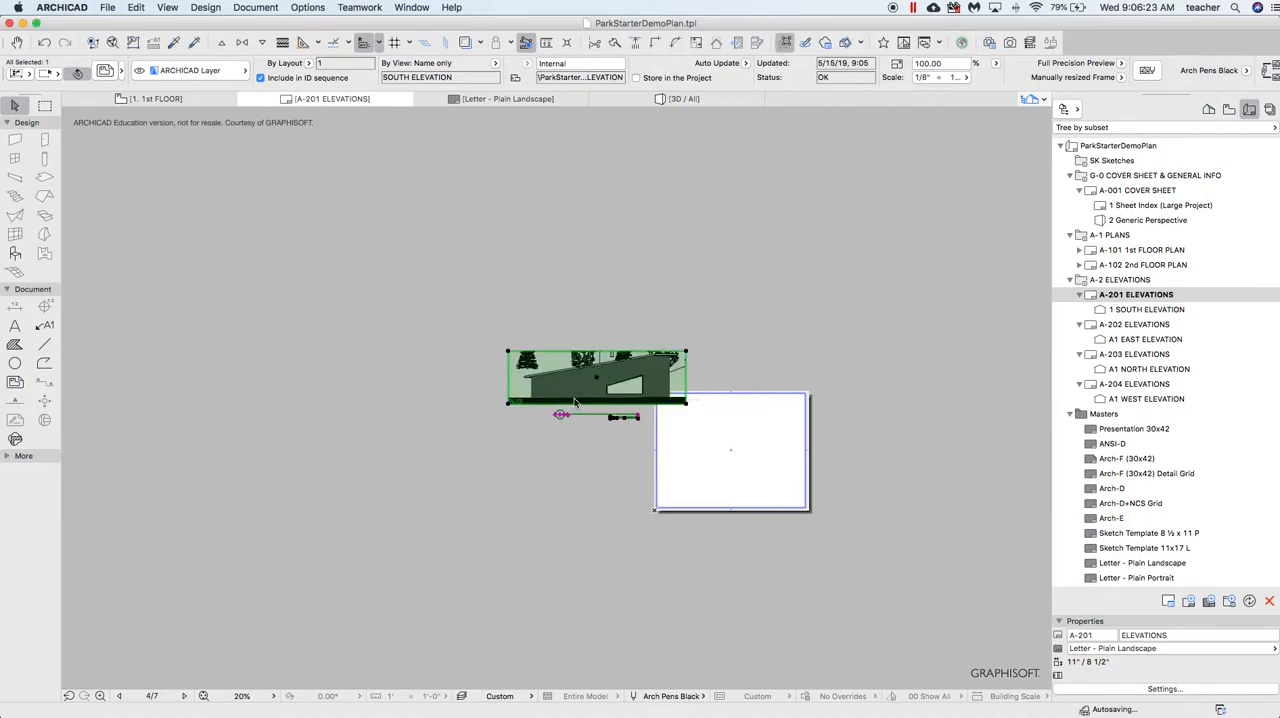
Set the South Elevation drawing's scale to 1/16" = 1'-0", move it to the center of the sheet, and deselect it
{"action": "scroll", "coordinate": [598, 379], "scroll_direction": "up", "scroll_amount": 6}
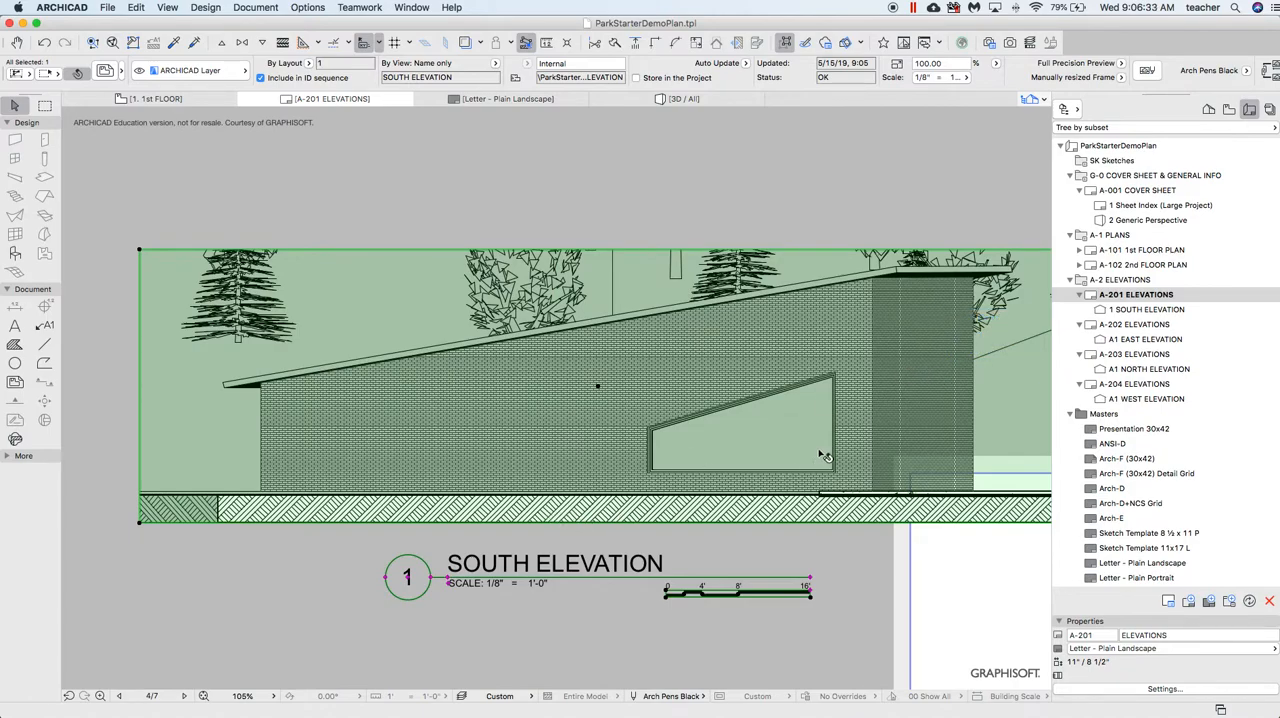
{"action": "scroll", "coordinate": [502, 432], "scroll_direction": "down", "scroll_amount": 4}
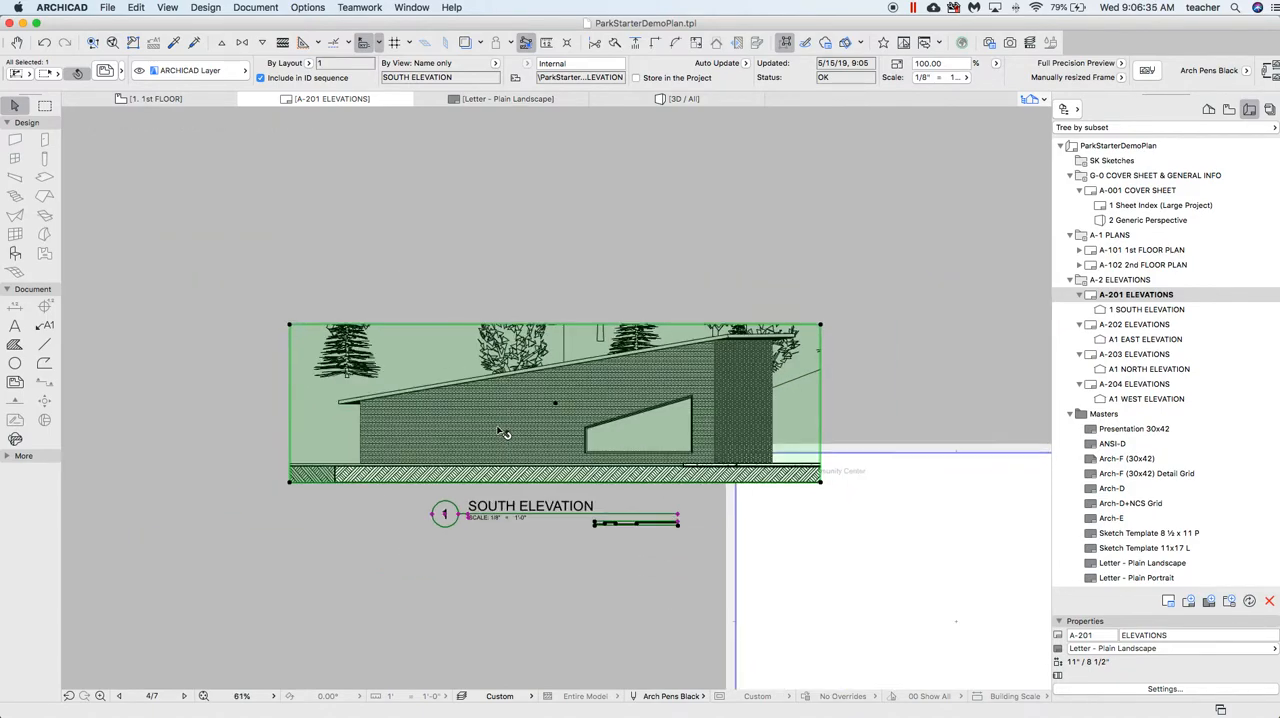
{"action": "scroll", "coordinate": [502, 432], "scroll_direction": "down", "scroll_amount": 2}
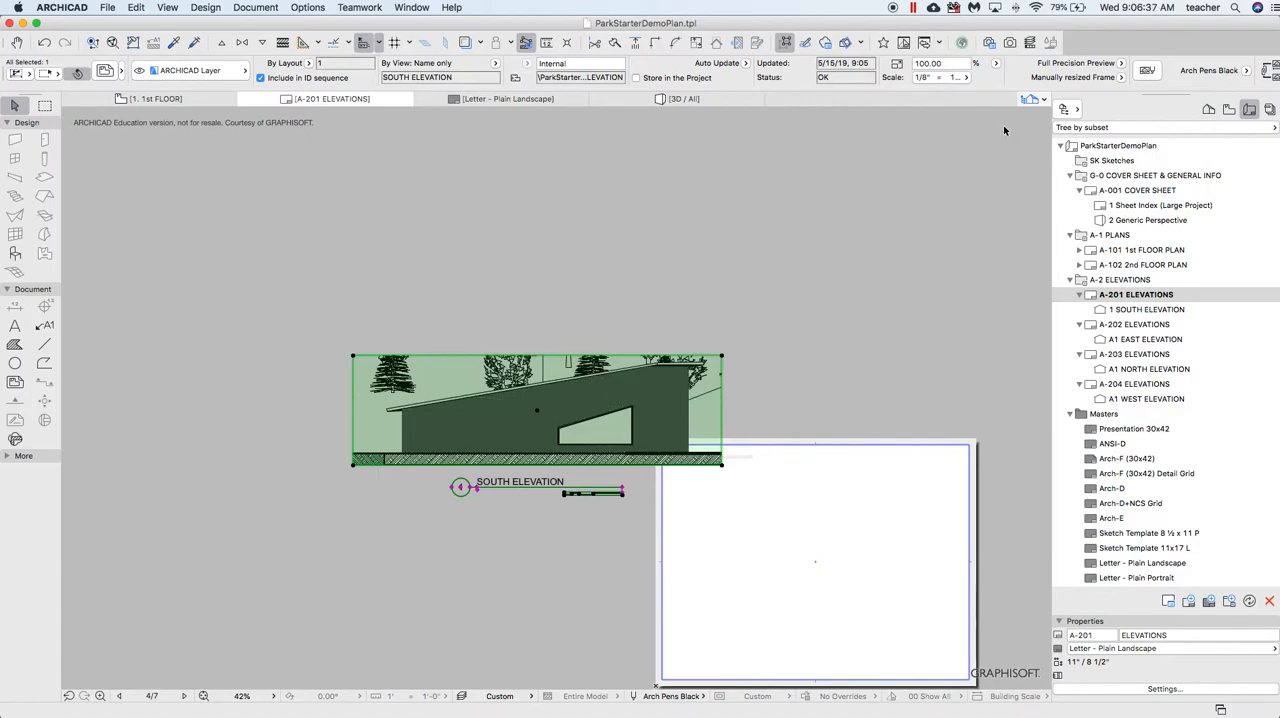
{"action": "left_click", "coordinate": [939, 78]}
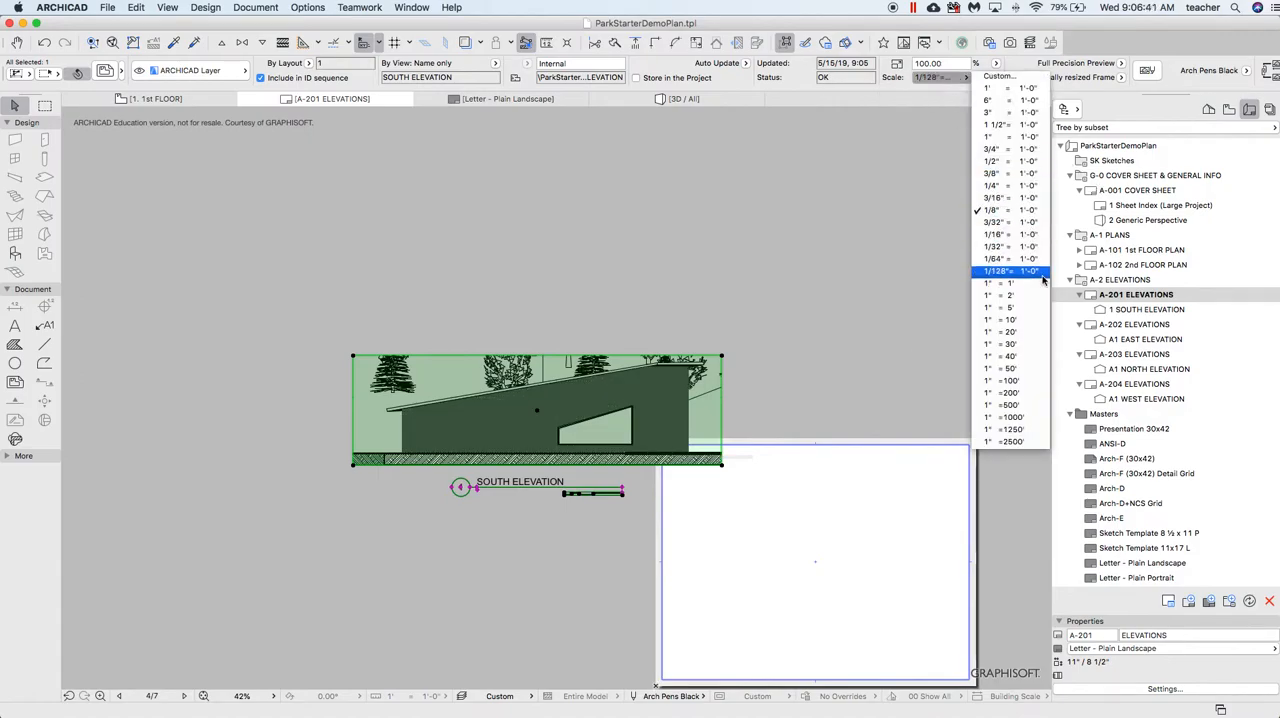
{"action": "left_click", "coordinate": [1017, 235]}
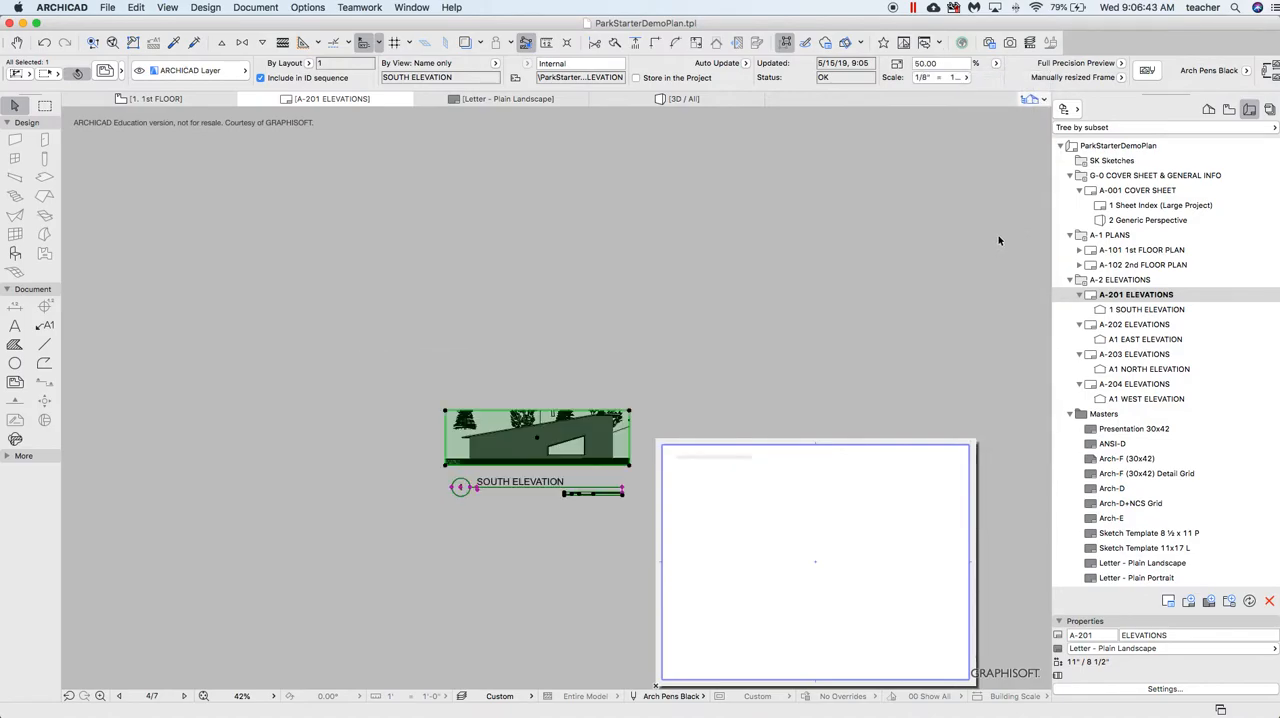
{"action": "left_click", "coordinate": [537, 439]}
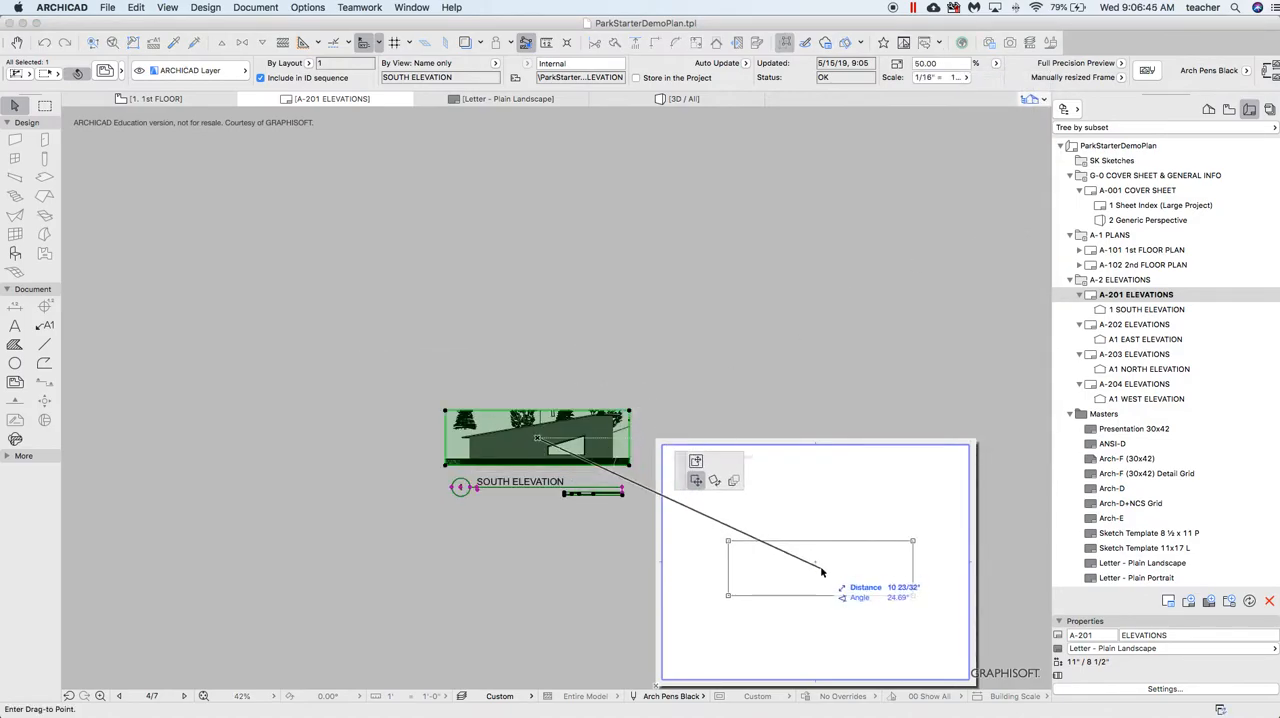
{"action": "left_click", "coordinate": [819, 566]}
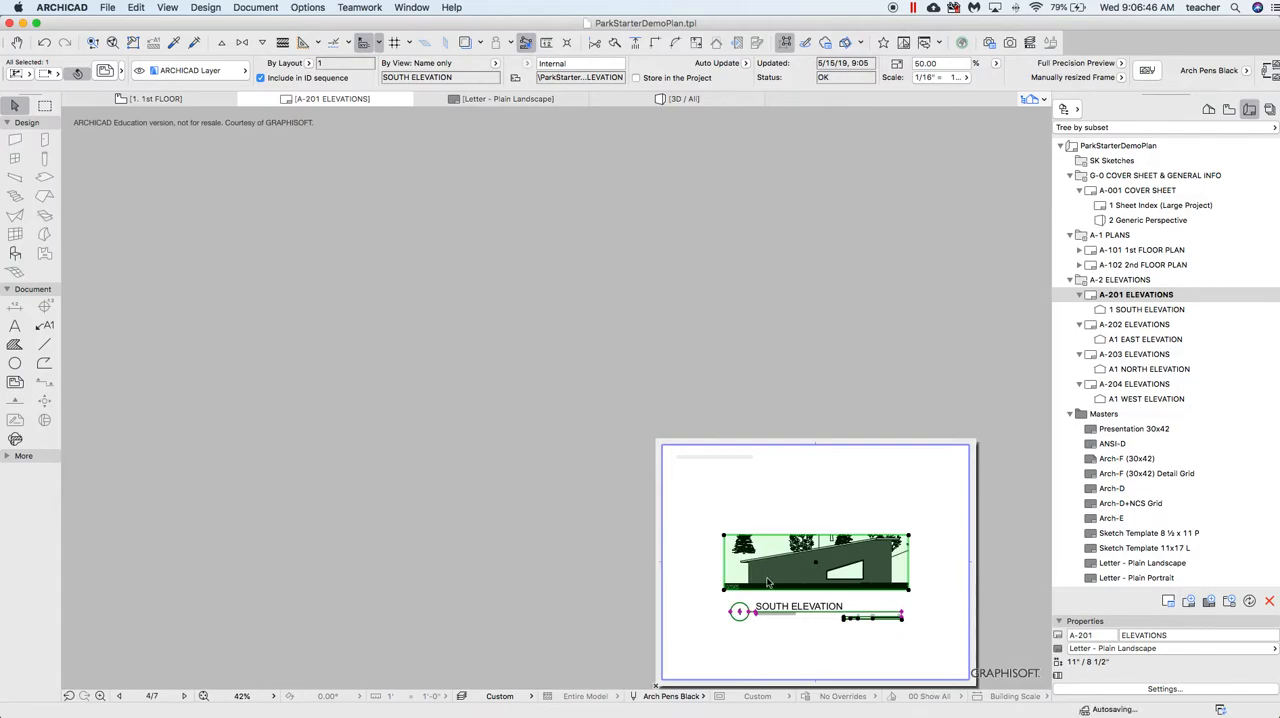
{"action": "left_click", "coordinate": [521, 370]}
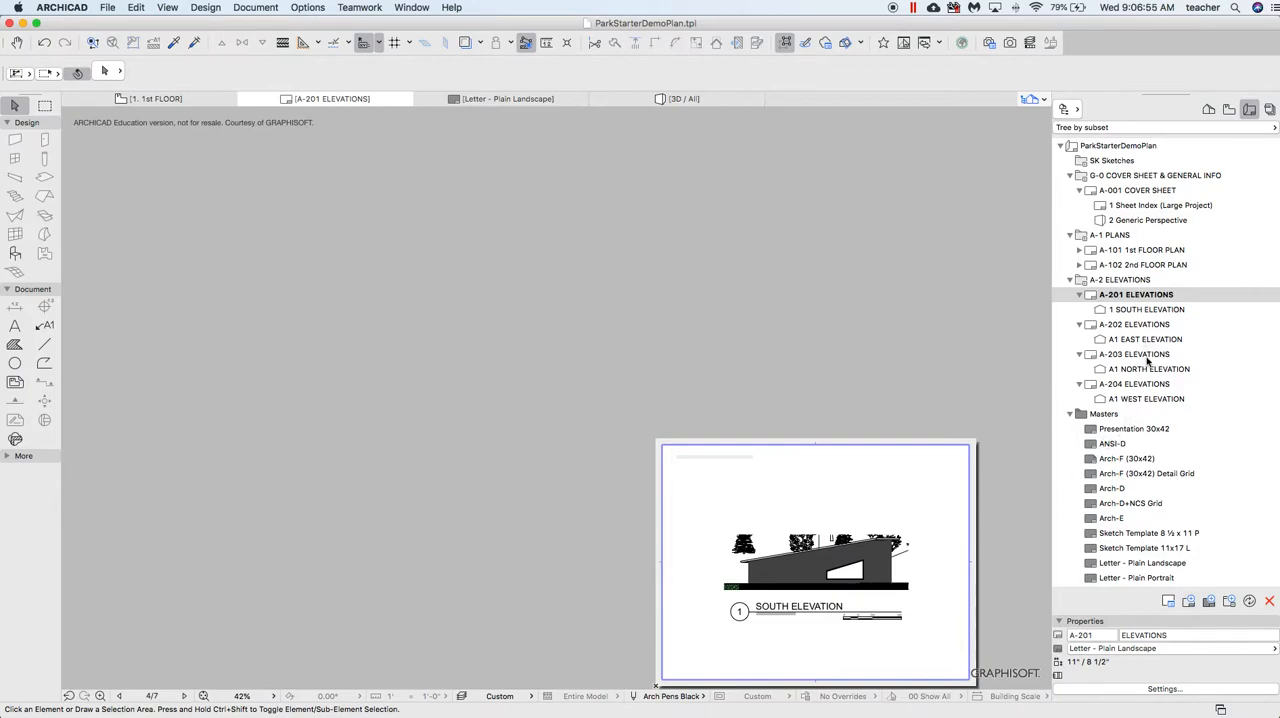
Open the A-202 Elevations layout through its East Elevation drawing and assign it the Letter - Plain Landscape master layout
{"action": "double_click", "coordinate": [1150, 340]}
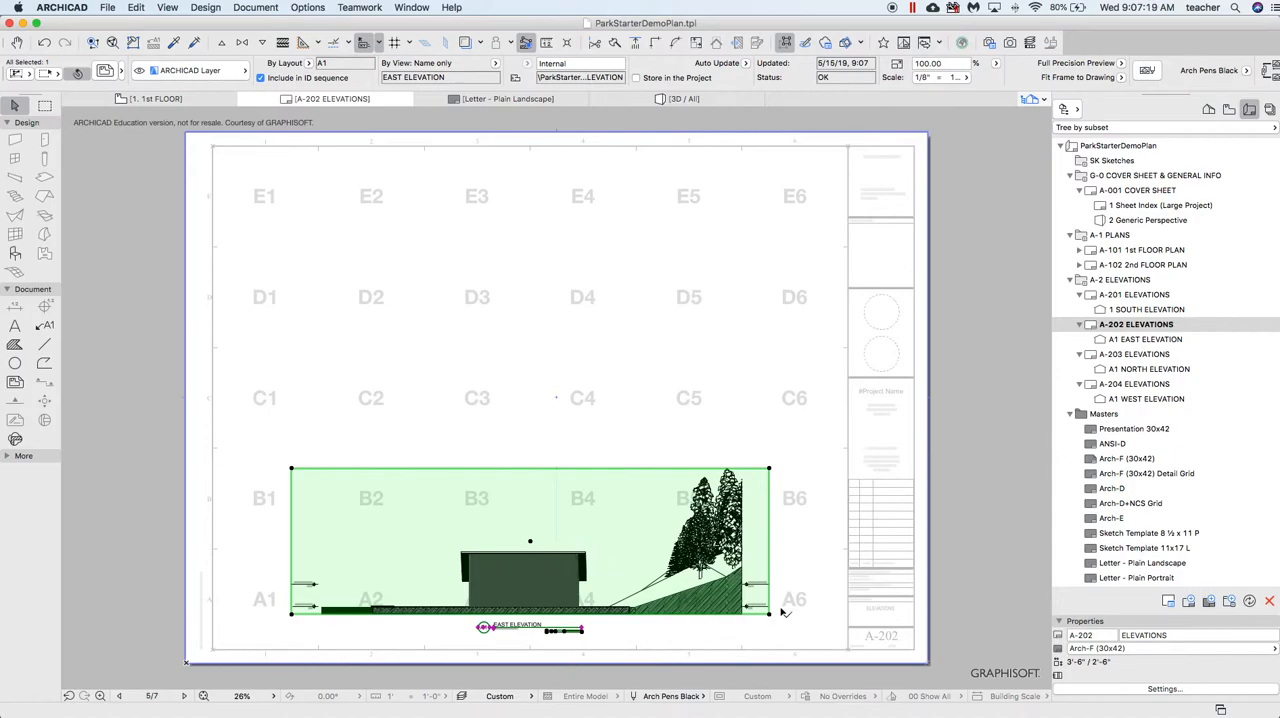
{"action": "left_click", "coordinate": [1142, 648]}
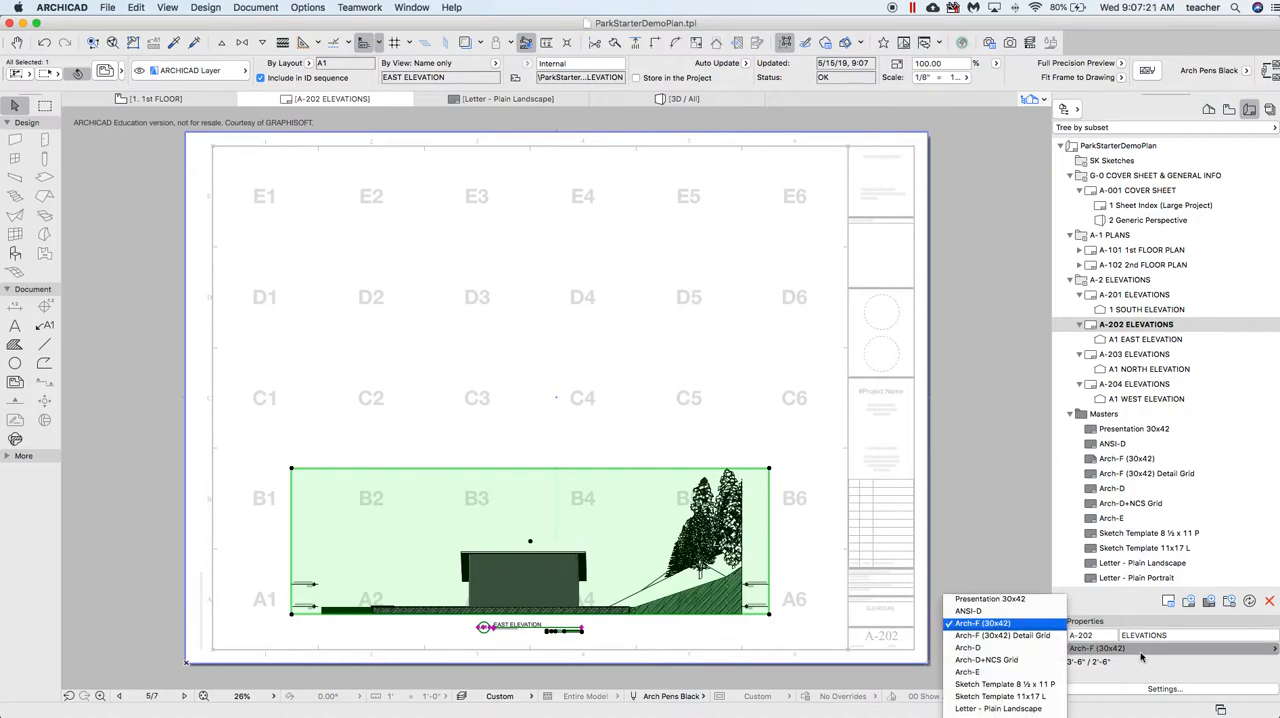
{"action": "left_click", "coordinate": [1000, 701]}
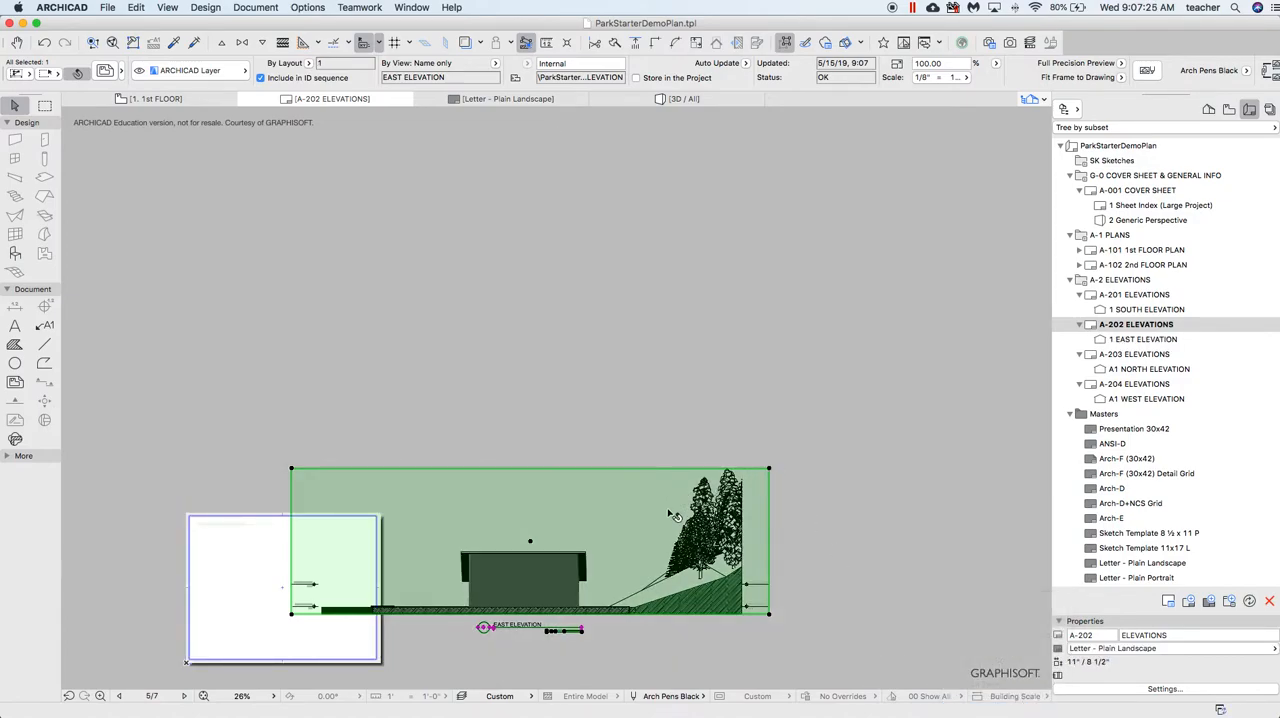
Crop the East Elevation drawing's frame around the building by pulling in its upper right and upper left corners
{"action": "left_click", "coordinate": [769, 468]}
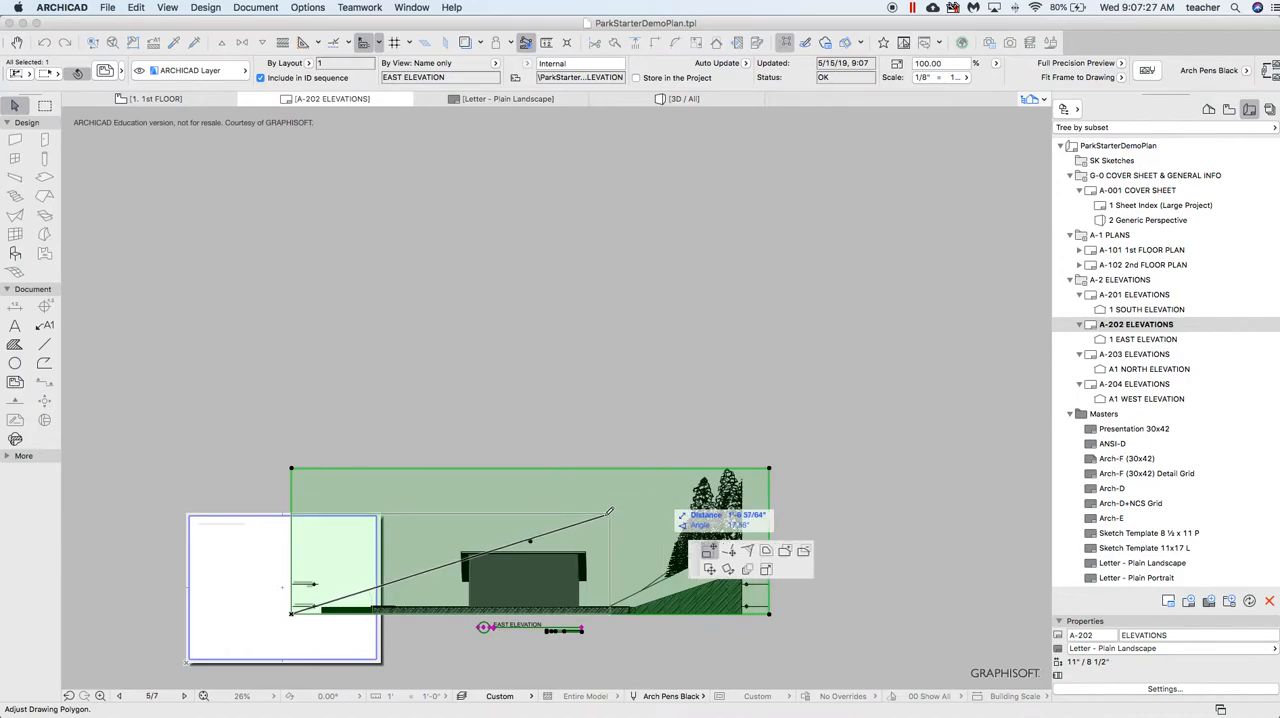
{"action": "left_click", "coordinate": [605, 530]}
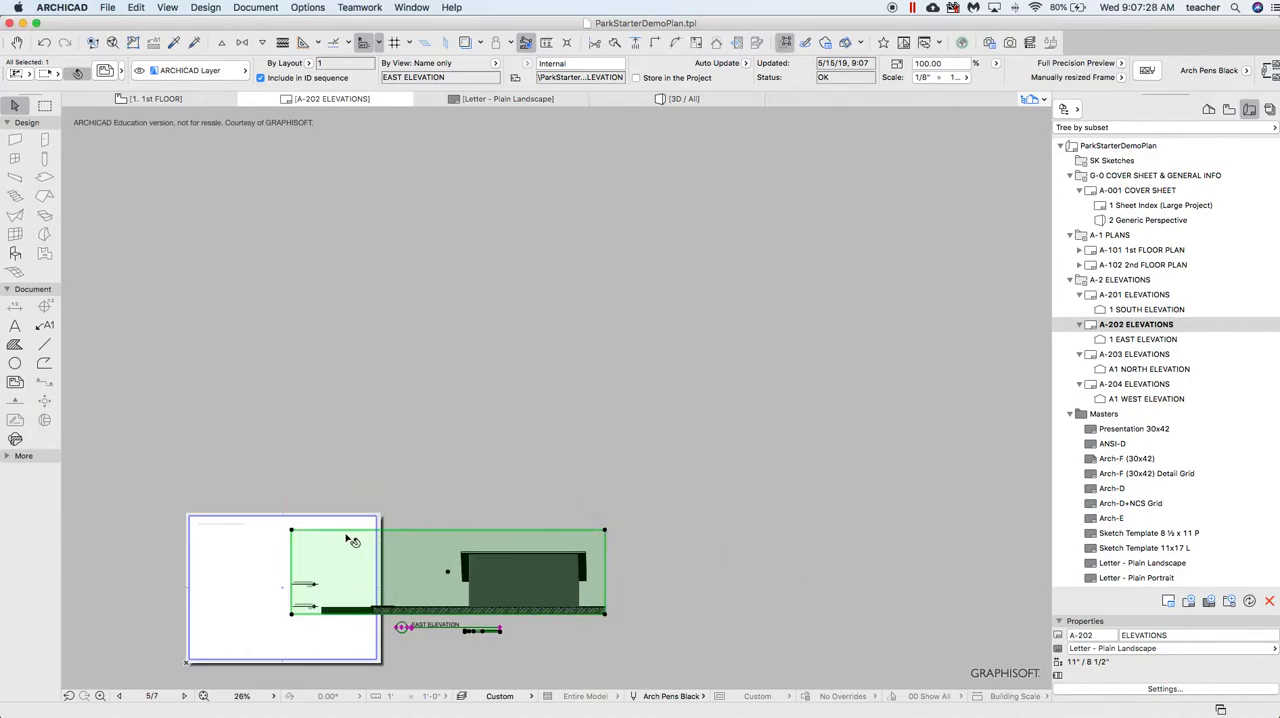
{"action": "left_click", "coordinate": [292, 530]}
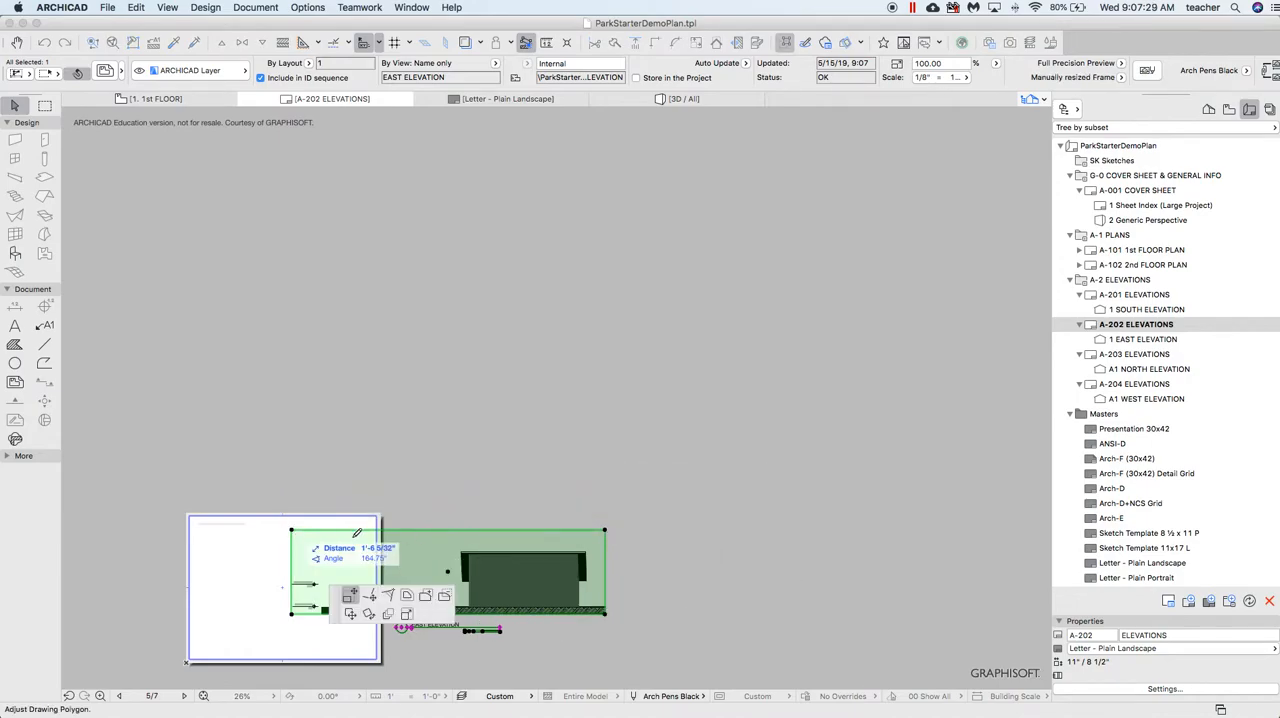
{"action": "left_click", "coordinate": [434, 540]}
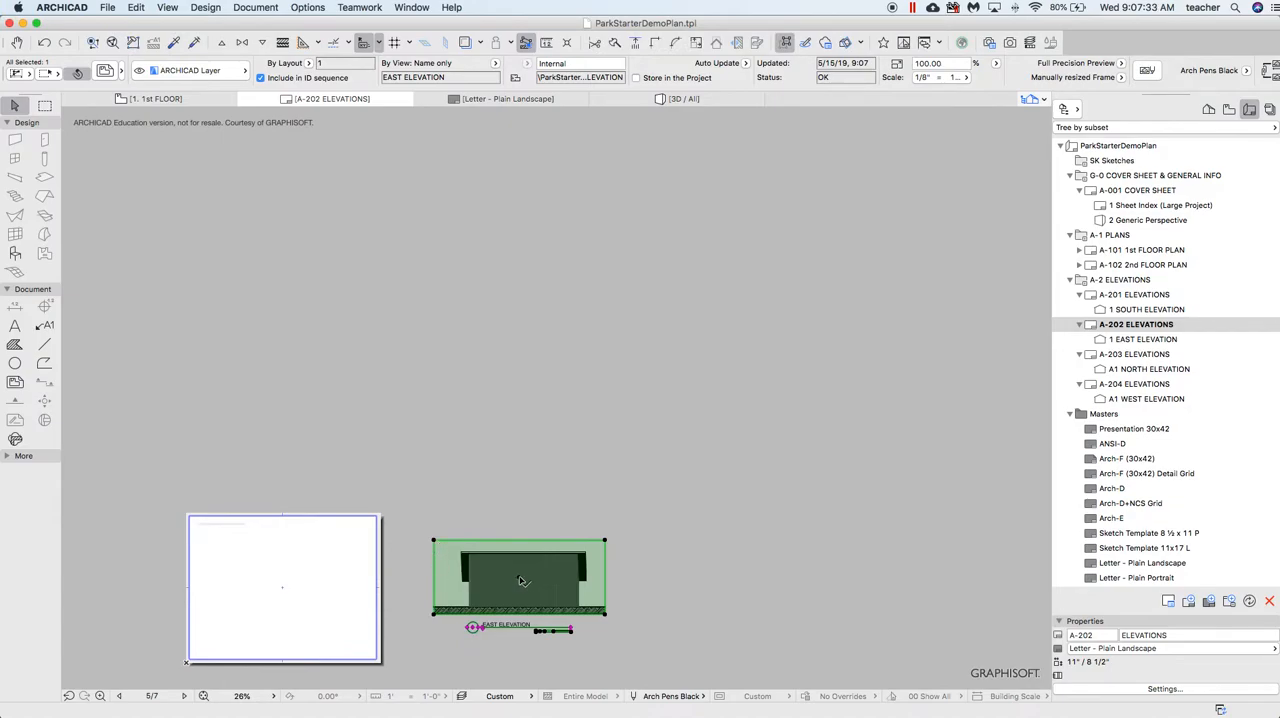
Move the East Elevation drawing by its center to the middle of the letter sheet and deselect it
{"action": "left_click", "coordinate": [470, 585]}
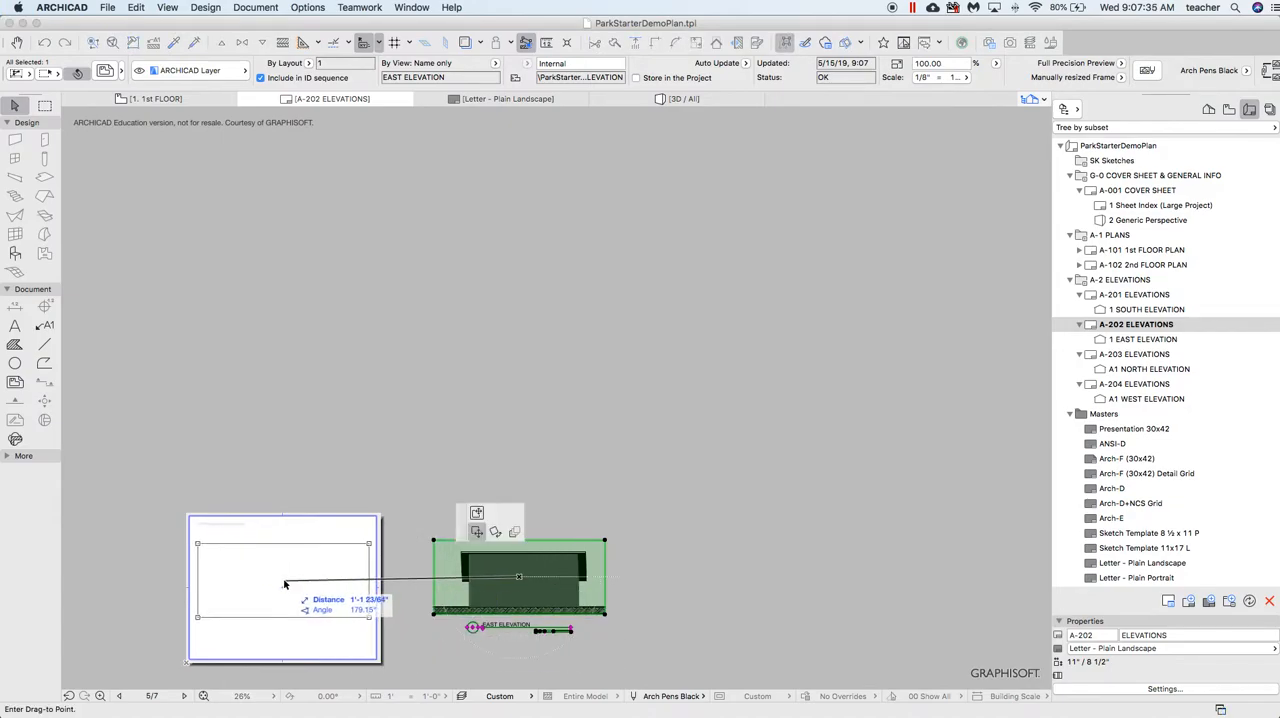
{"action": "left_click", "coordinate": [284, 581]}
{"action": "left_click", "coordinate": [537, 539]}
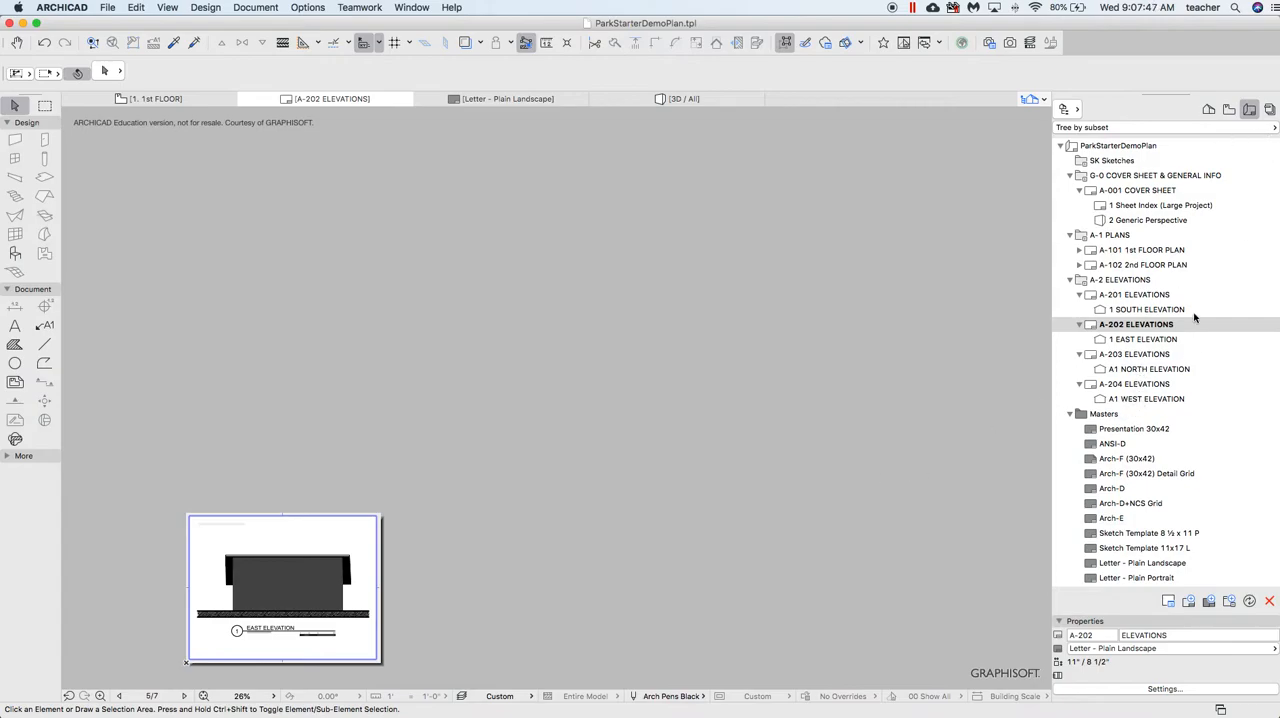
Start publishing the Layouts to PDF set and name its single output file P2_ followed by the person's name
{"action": "left_click", "coordinate": [1270, 110]}
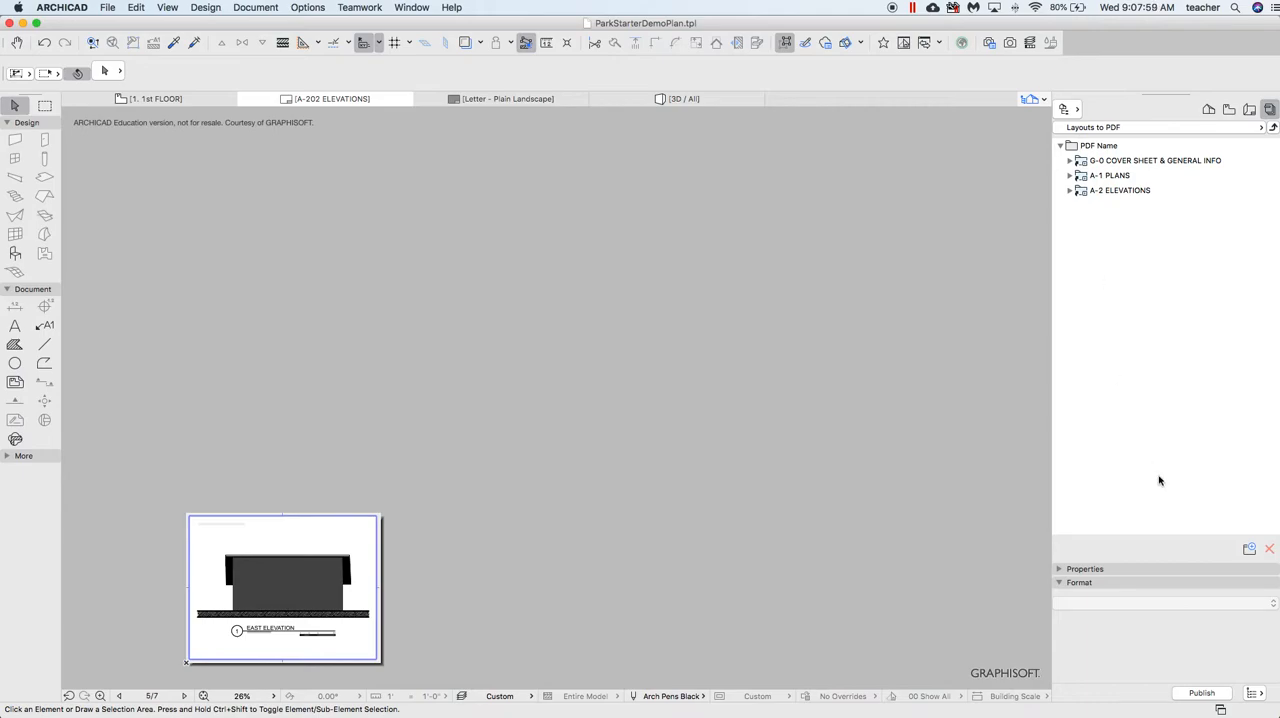
{"action": "left_click", "coordinate": [1200, 695]}
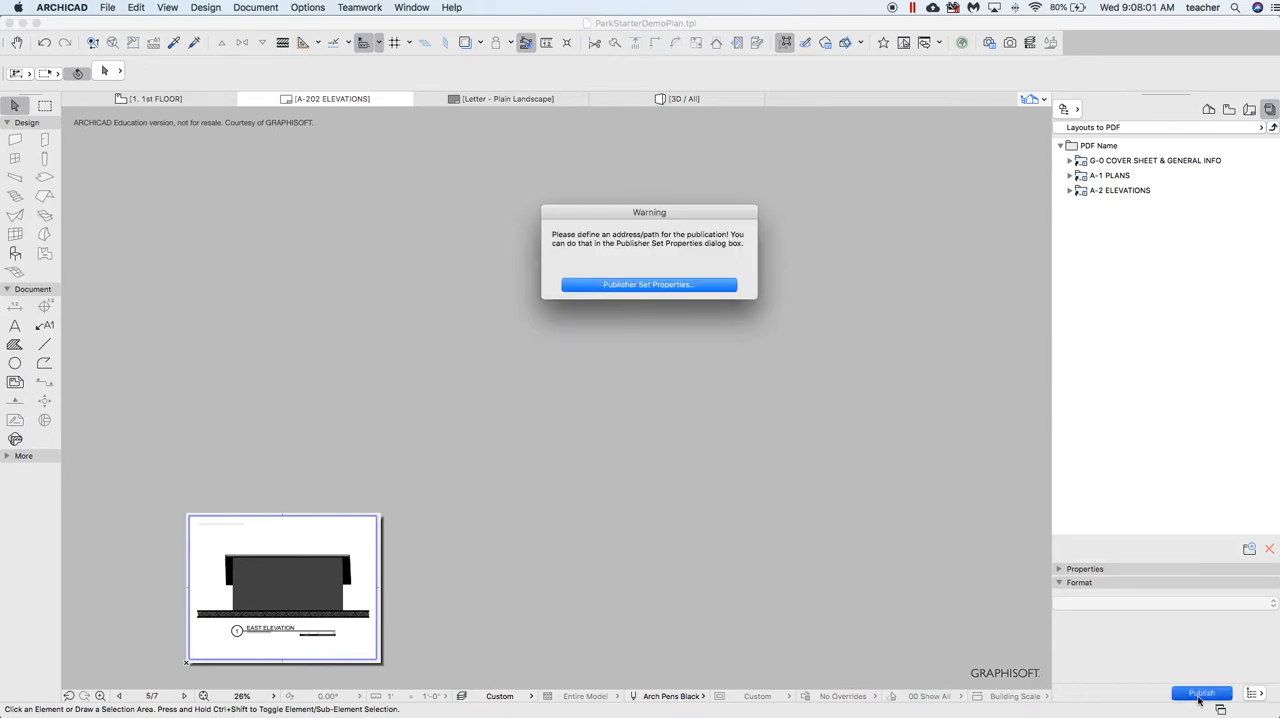
{"action": "left_click", "coordinate": [666, 286]}
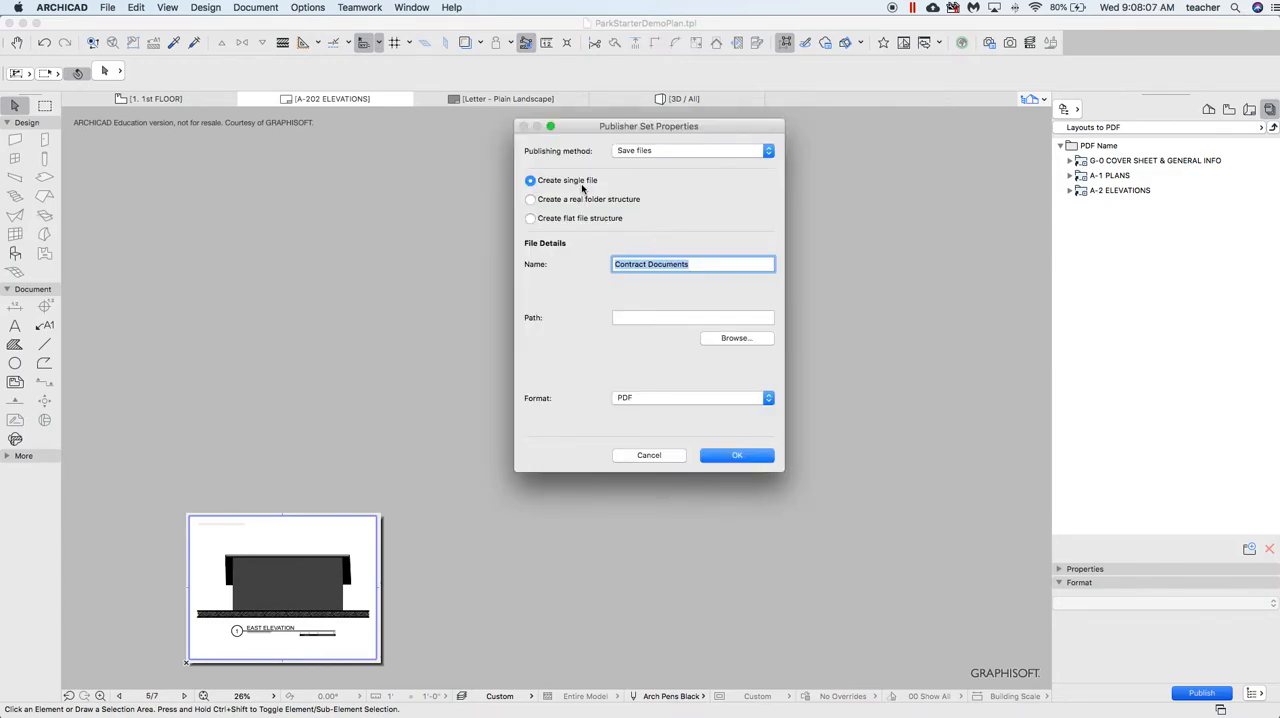
{"action": "type", "text": "P2"}
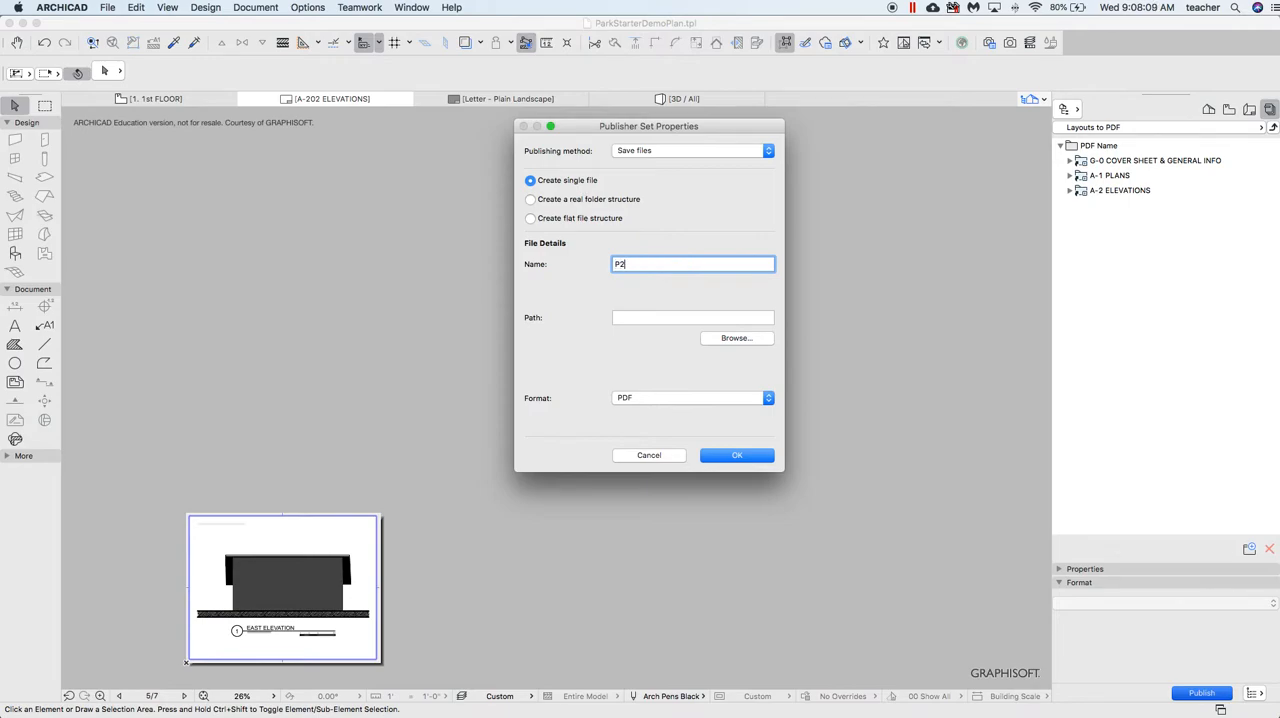
{"action": "type", "text": "_LongmireW"}
Set the publisher set's save path to the Downloads folder, accept the properties, and publish the layouts
{"action": "left_click", "coordinate": [717, 343]}
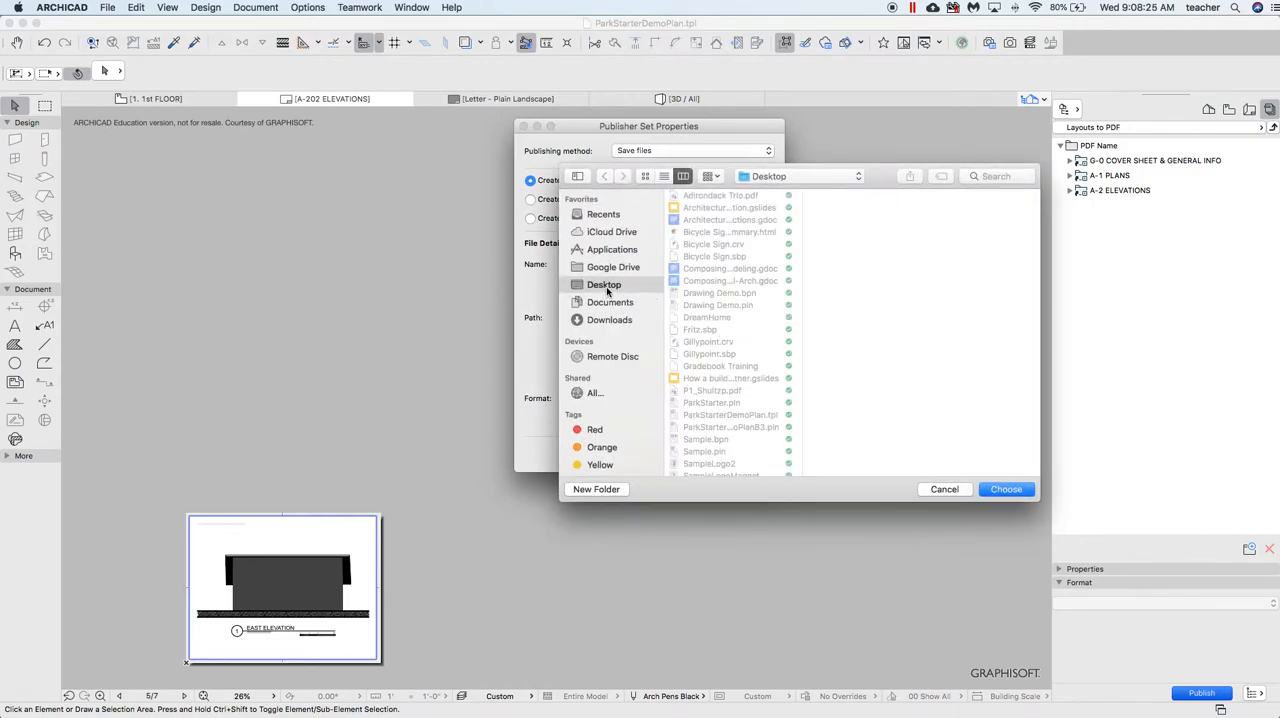
{"action": "left_click", "coordinate": [614, 321]}
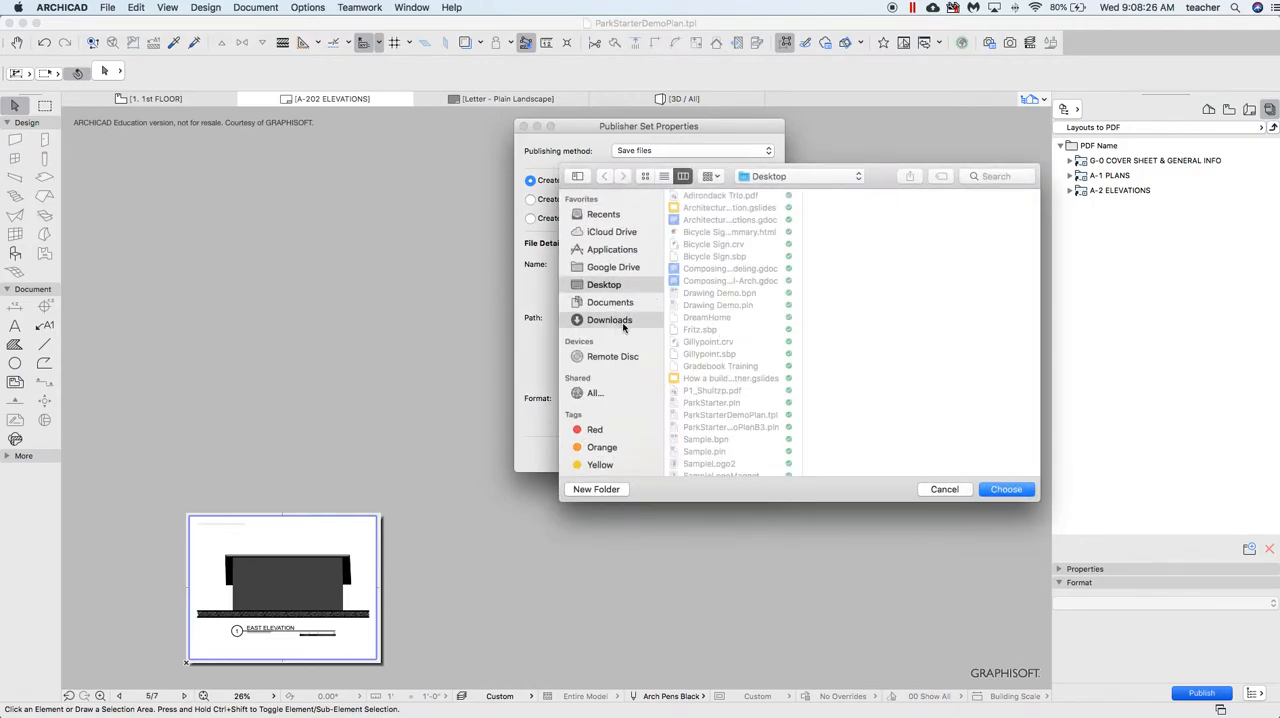
{"action": "left_click", "coordinate": [1008, 489]}
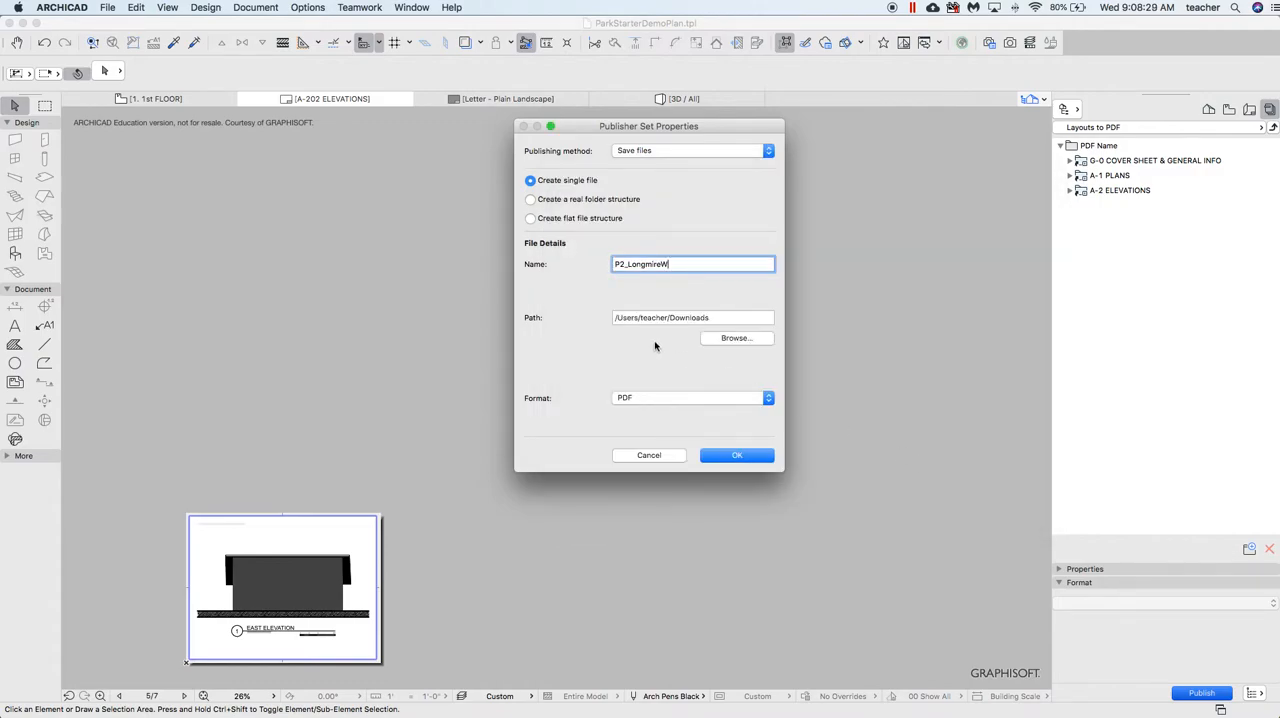
{"action": "left_click", "coordinate": [736, 460]}
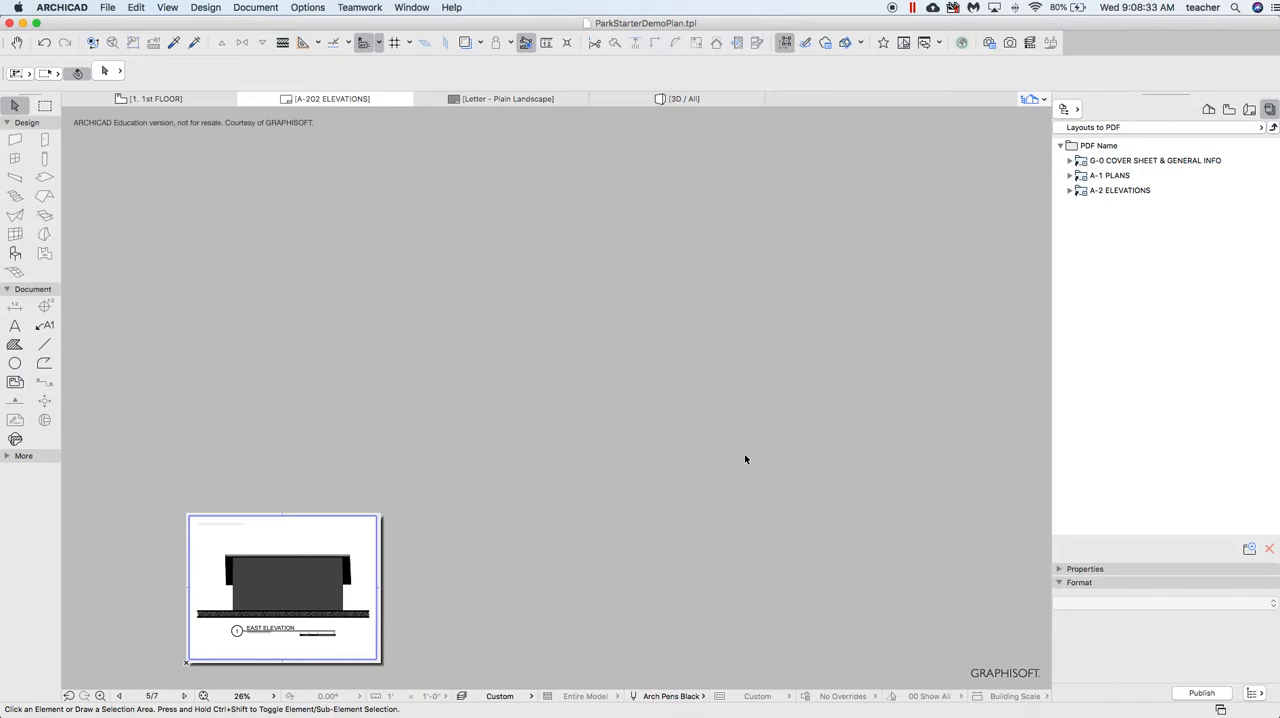
{"action": "left_click", "coordinate": [1193, 695]}
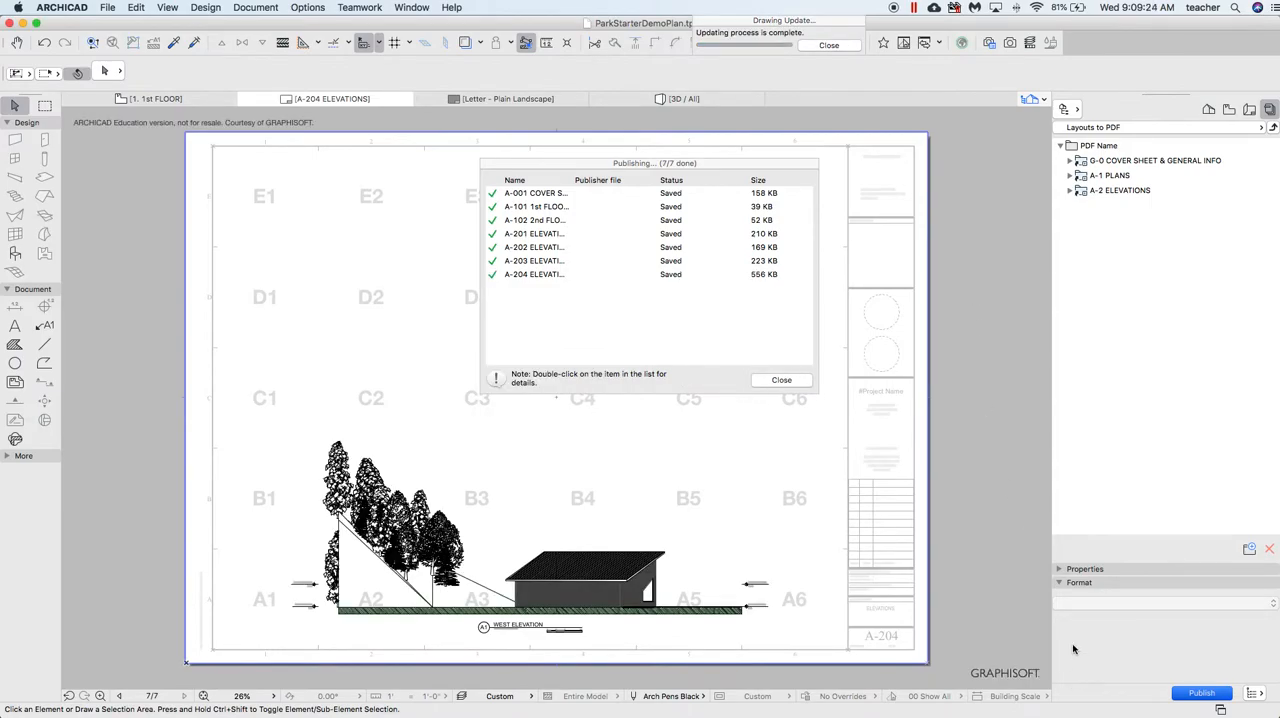
Open the published PDF from the Downloads folder in Preview and examine its pages down to the A-102 2nd Floor Plan sheet
{"action": "mouse_move", "coordinate": [1143, 712]}
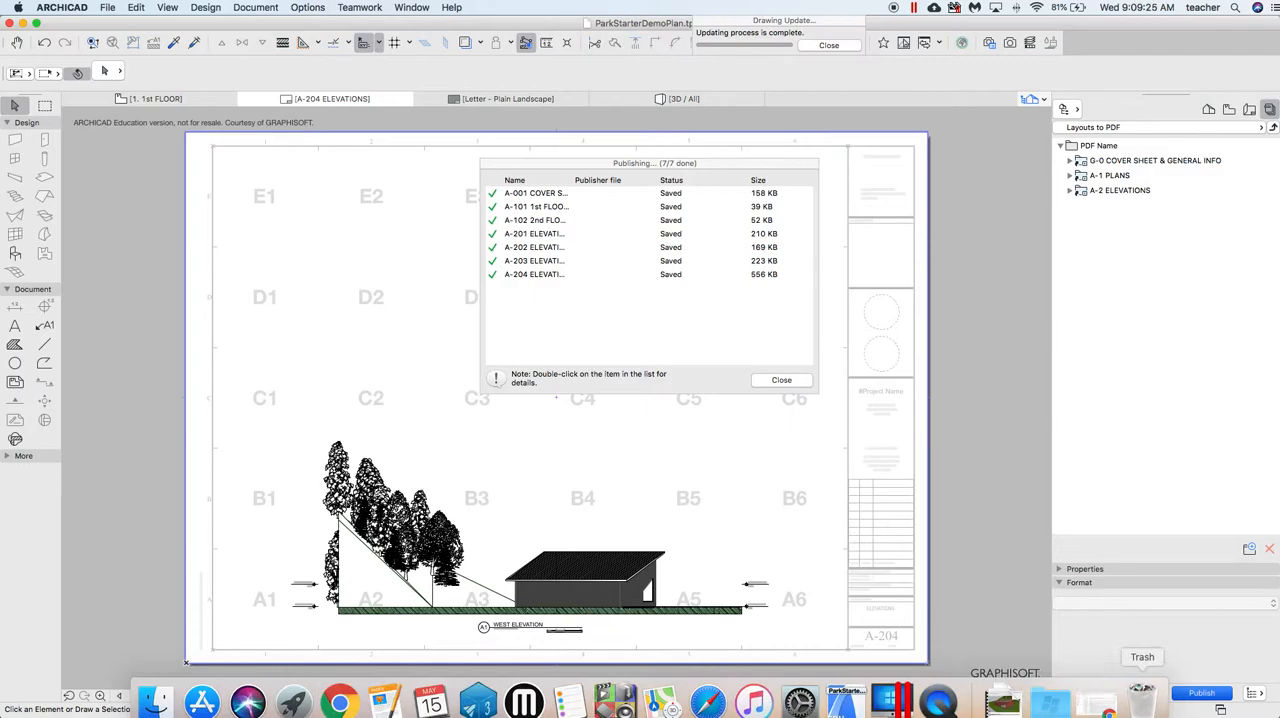
{"action": "left_click", "coordinate": [1007, 712]}
{"action": "left_click", "coordinate": [1010, 664]}
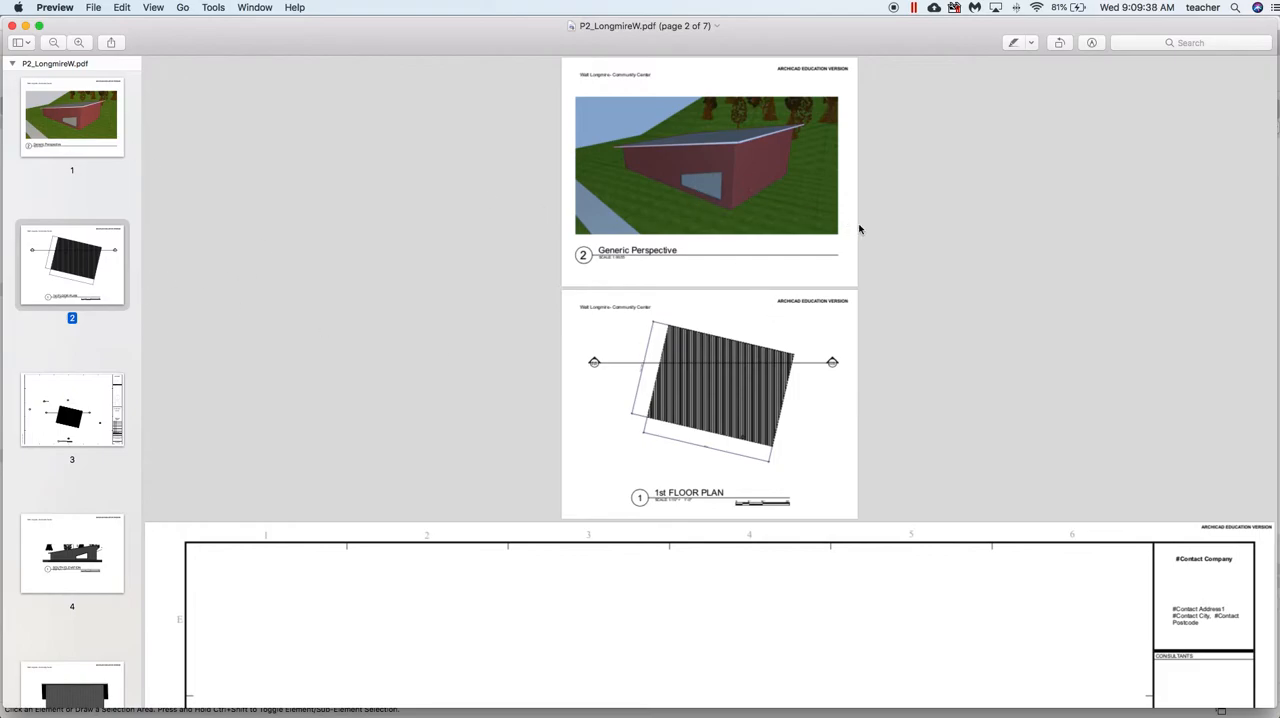
{"action": "scroll", "coordinate": [794, 338], "scroll_direction": "down", "scroll_amount": 3}
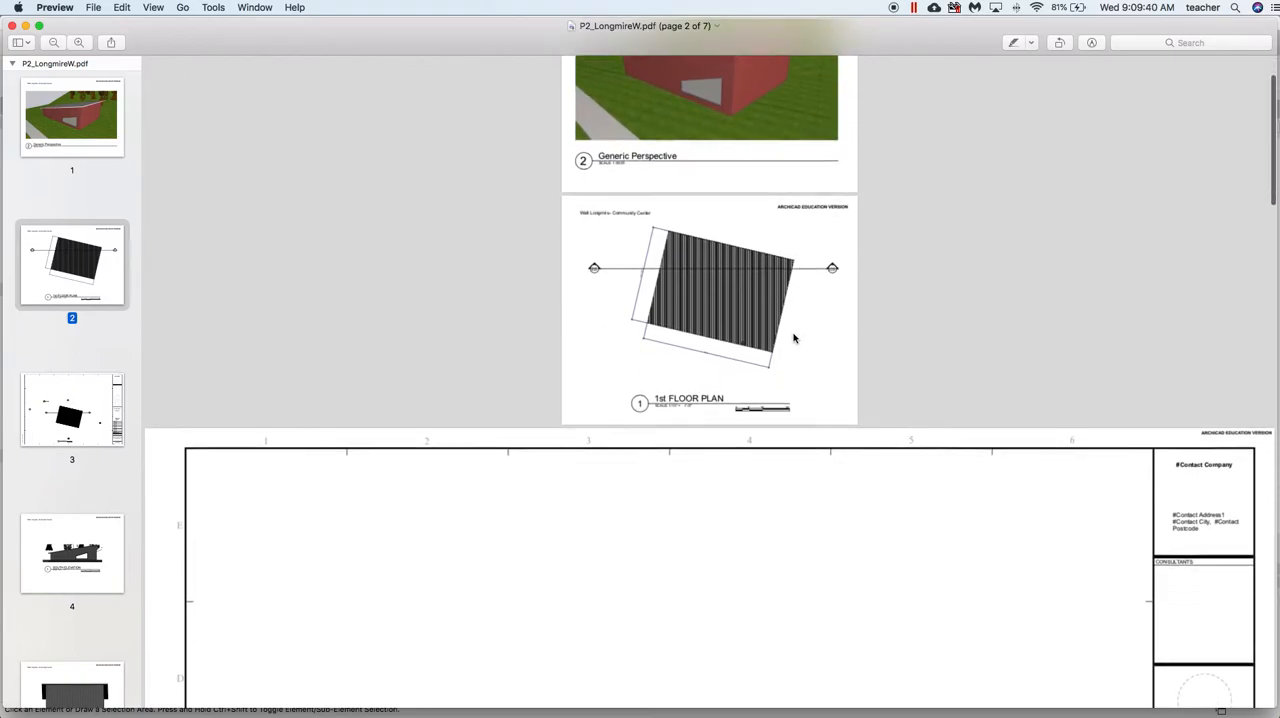
{"action": "scroll", "coordinate": [615, 218], "scroll_direction": "down", "scroll_amount": 15}
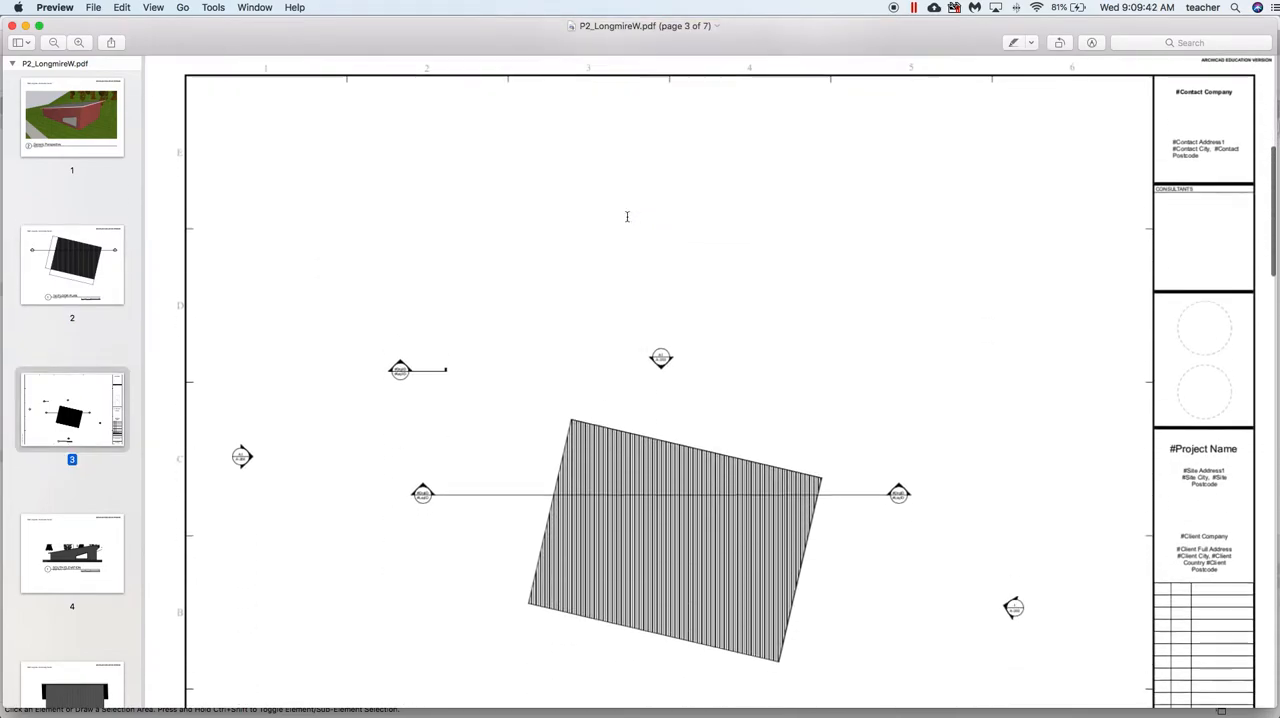
{"action": "scroll", "coordinate": [627, 216], "scroll_direction": "up", "scroll_amount": 2}
{"action": "scroll", "coordinate": [627, 216], "scroll_direction": "down", "scroll_amount": 4}
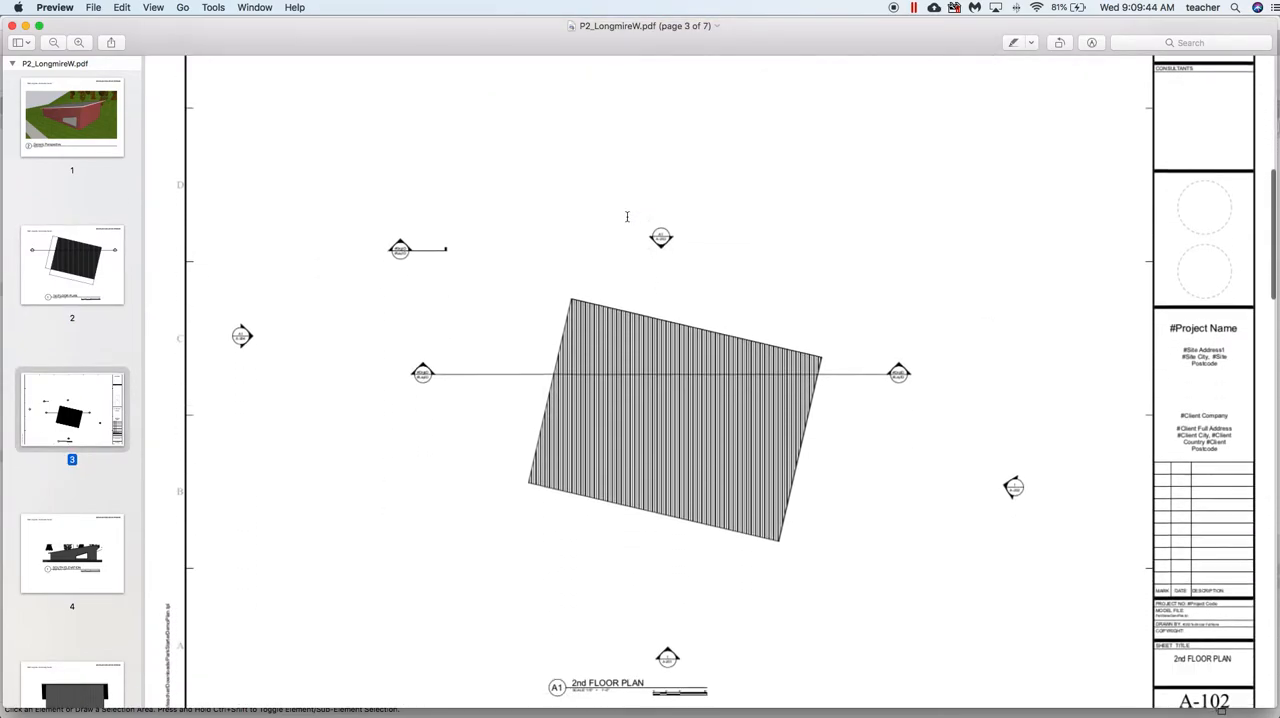
Examine the published PDF's remaining pages, from the 2nd Floor Plan through the South, East and North Elevations to page 7, and return toward page 3
{"action": "scroll", "coordinate": [627, 216], "scroll_direction": "down", "scroll_amount": 3}
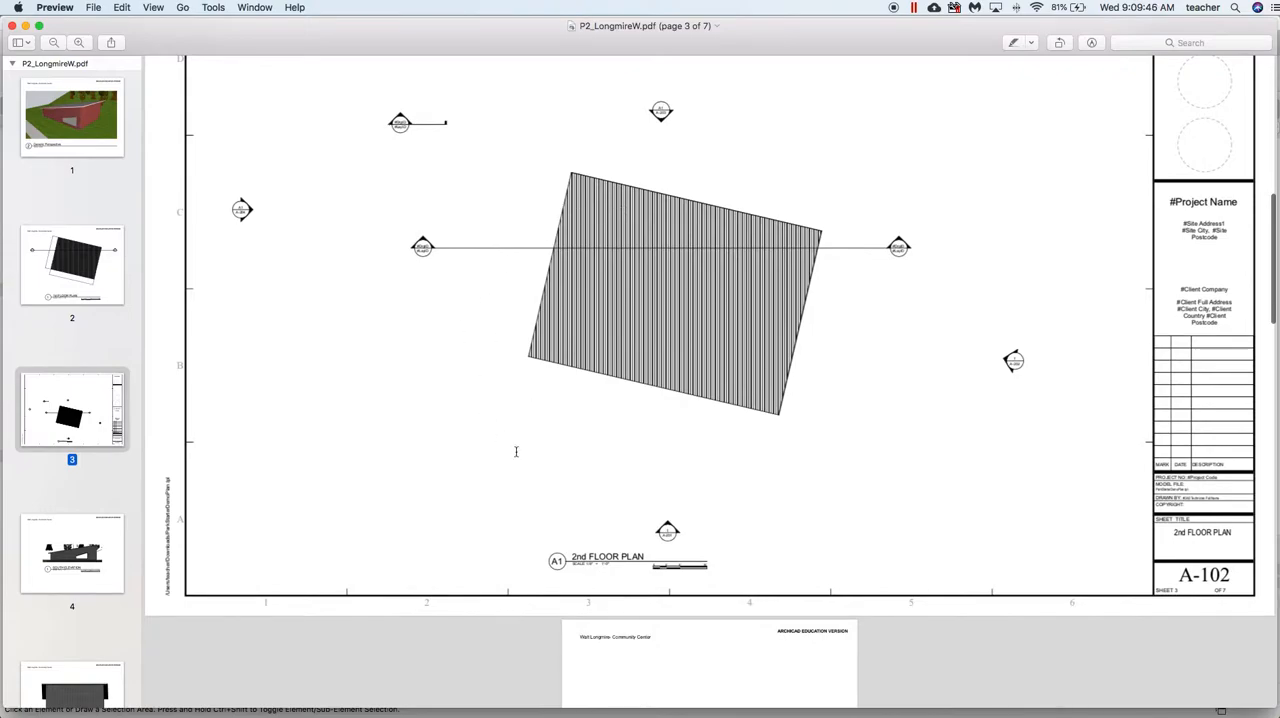
{"action": "scroll", "coordinate": [503, 506], "scroll_direction": "down", "scroll_amount": 10}
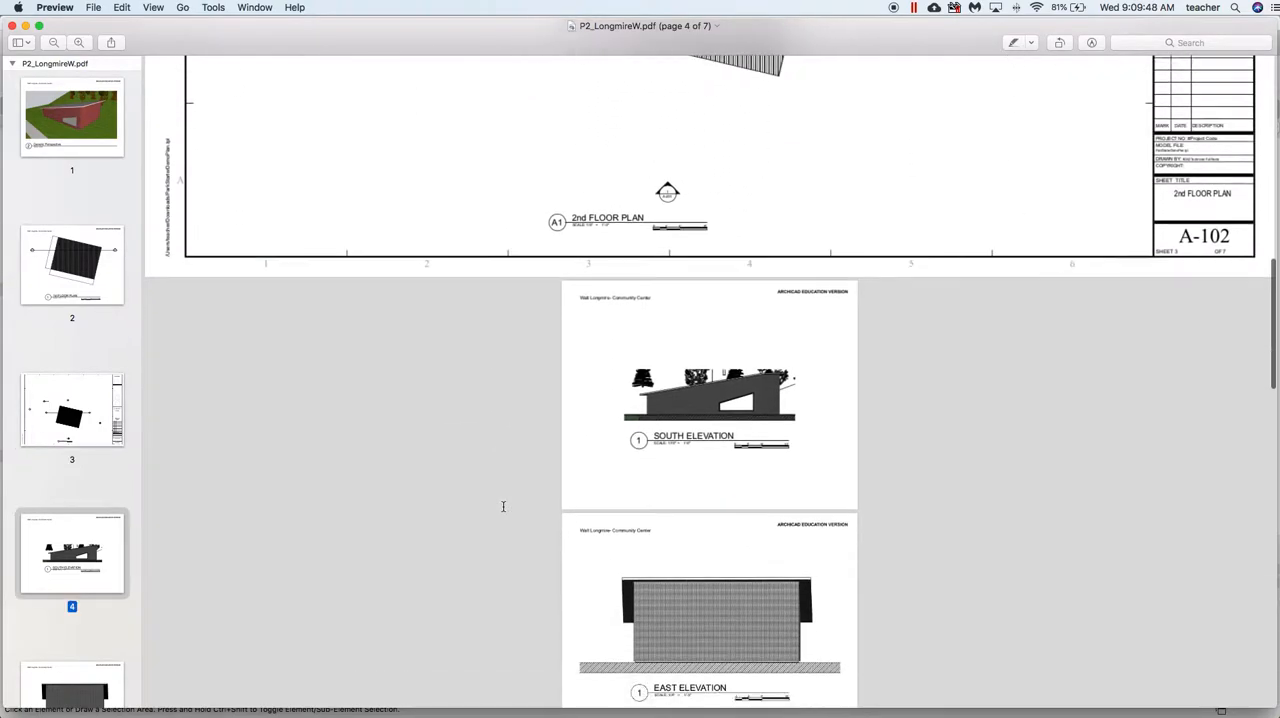
{"action": "scroll", "coordinate": [713, 422], "scroll_direction": "down", "scroll_amount": 12}
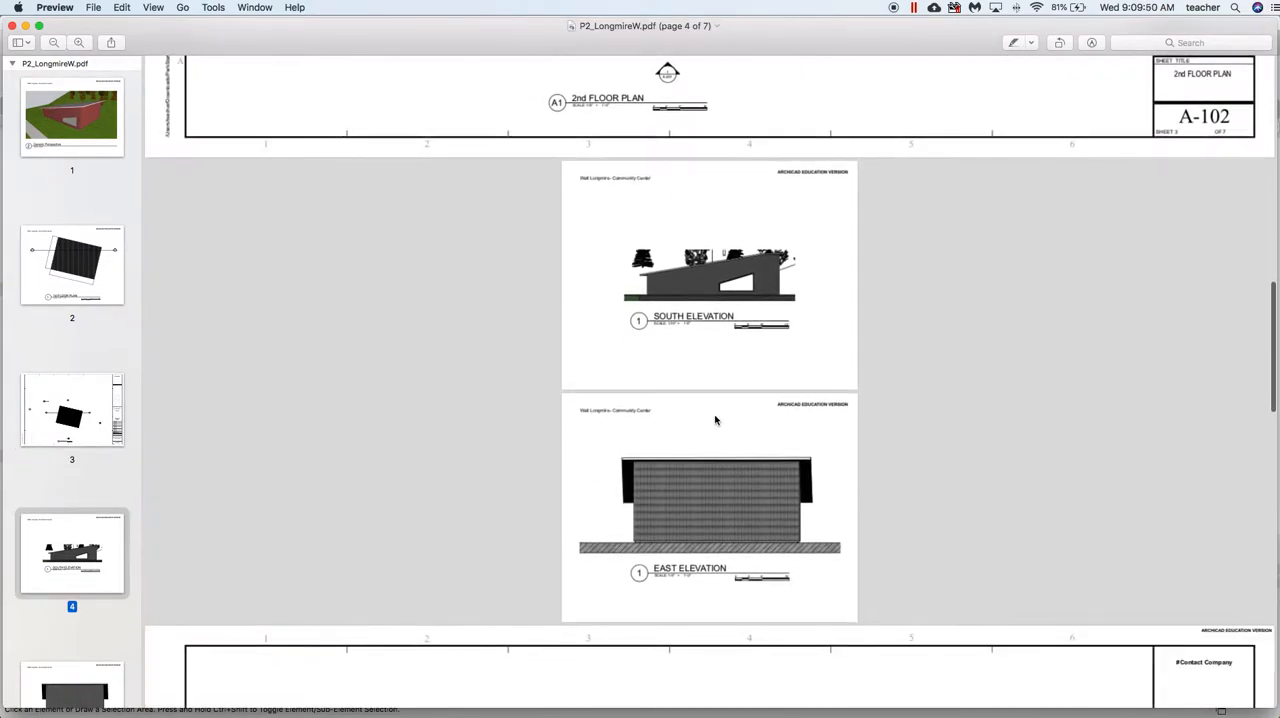
{"action": "scroll", "coordinate": [713, 420], "scroll_direction": "down", "scroll_amount": 8}
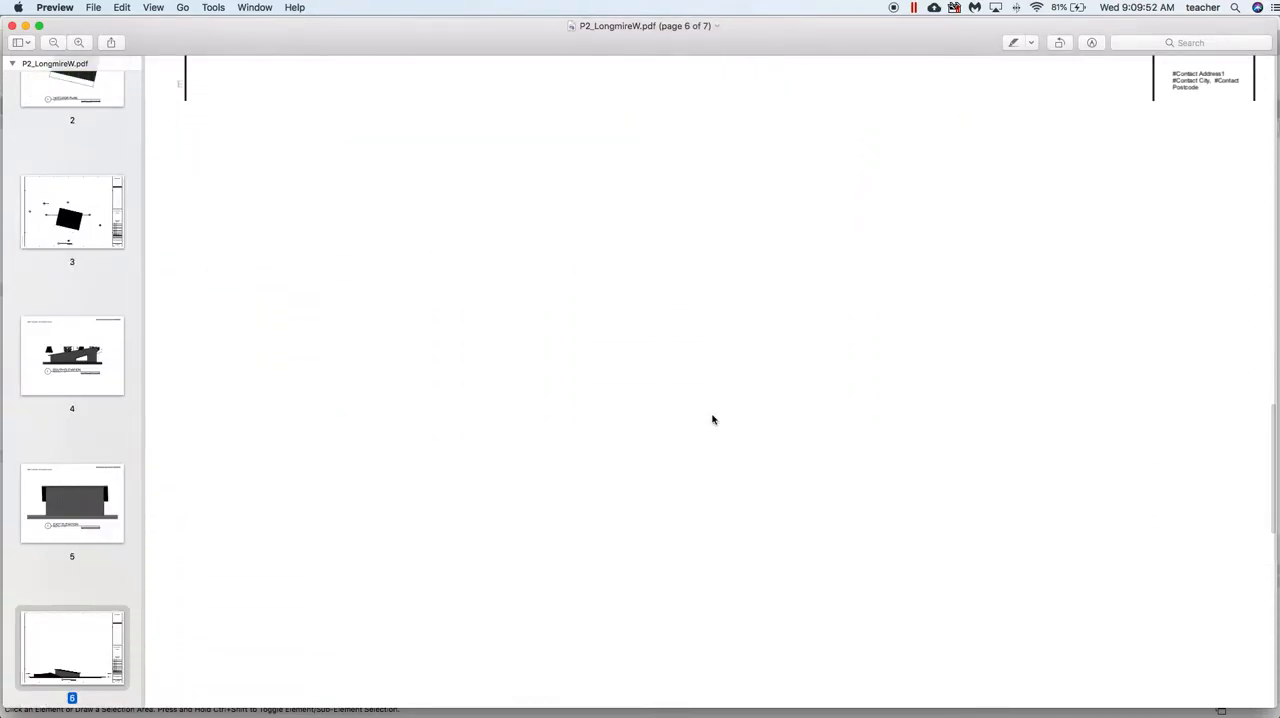
{"action": "scroll", "coordinate": [713, 420], "scroll_direction": "down", "scroll_amount": 1}
{"action": "scroll", "coordinate": [713, 420], "scroll_direction": "down", "scroll_amount": 5}
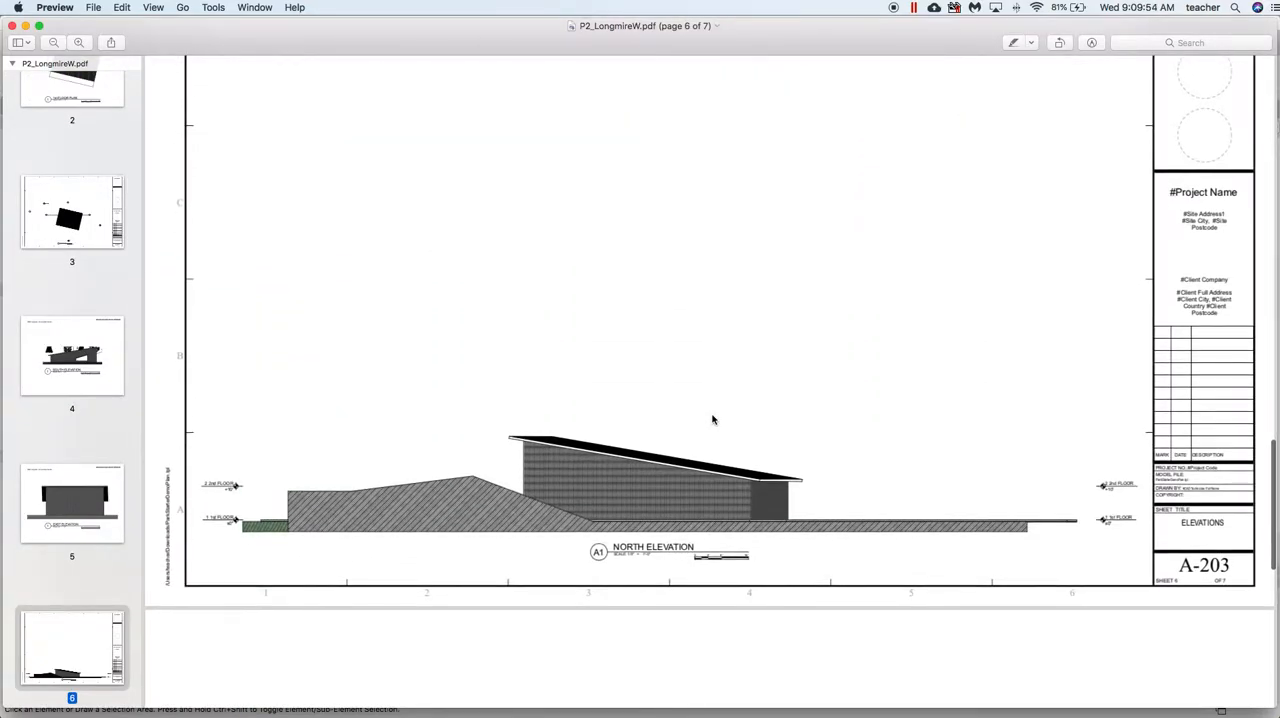
{"action": "scroll", "coordinate": [713, 420], "scroll_direction": "down", "scroll_amount": 3}
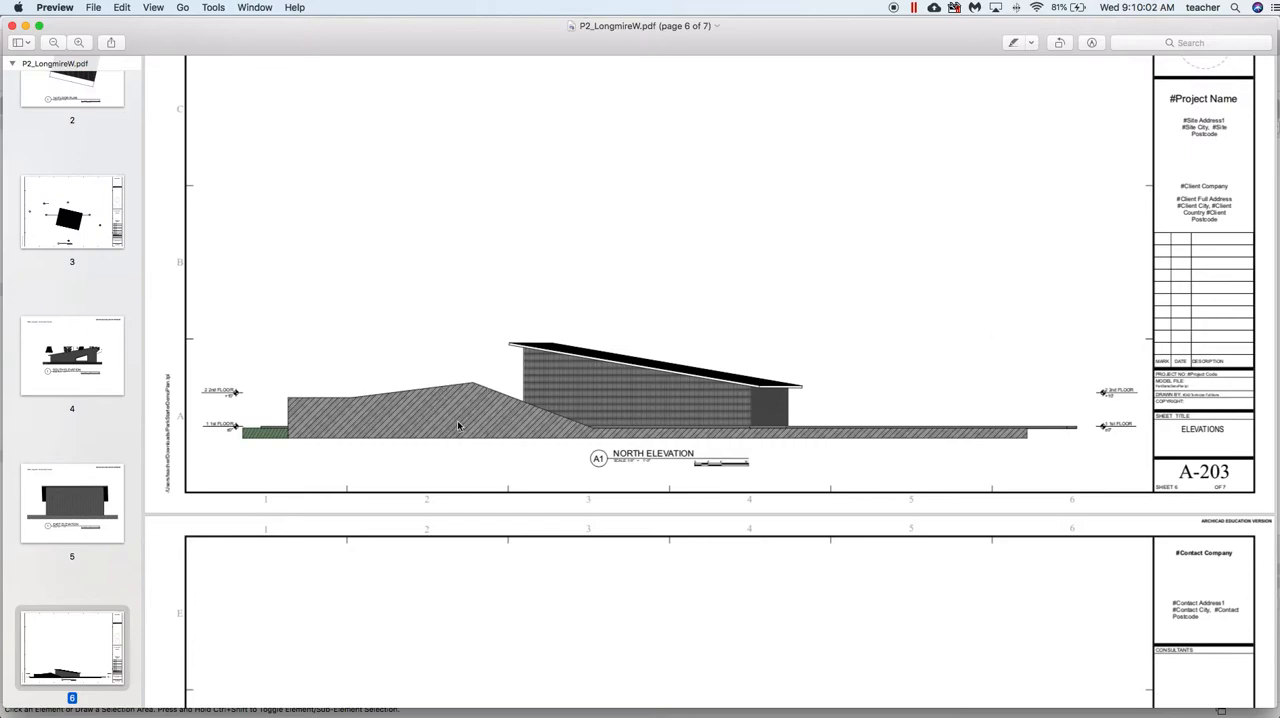
{"action": "scroll", "coordinate": [458, 426], "scroll_direction": "down", "scroll_amount": 10}
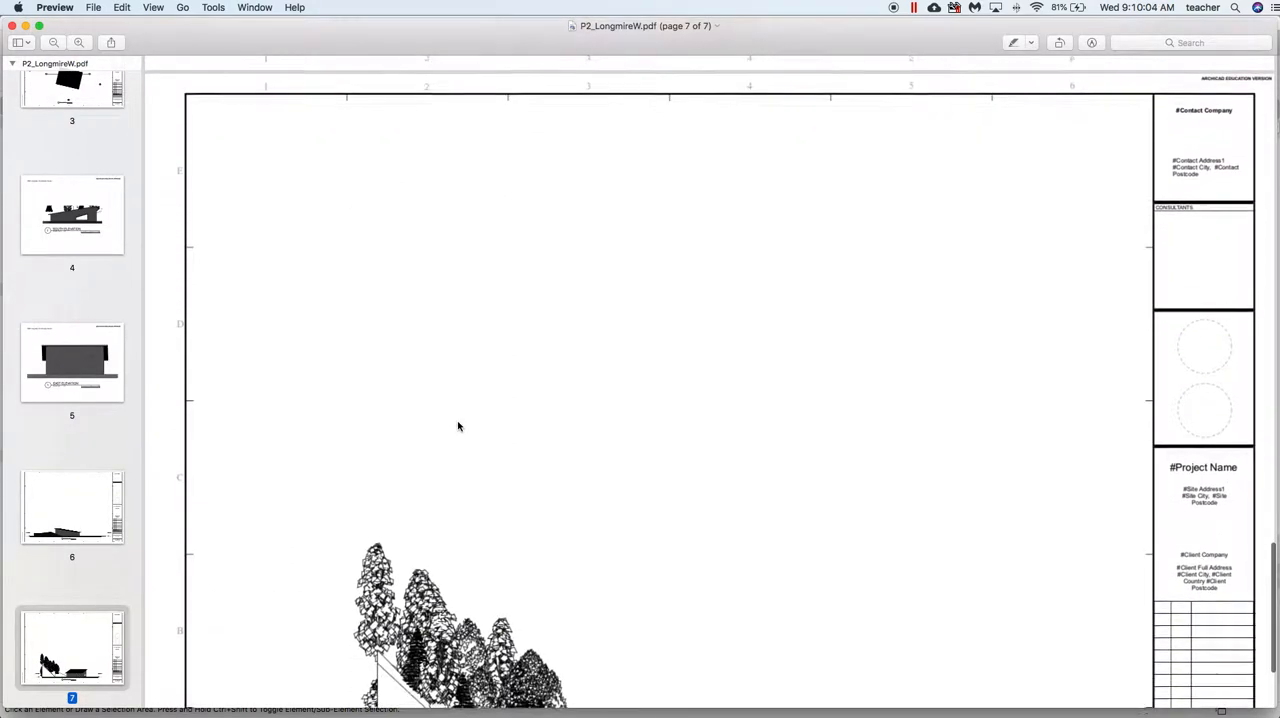
{"action": "scroll", "coordinate": [458, 426], "scroll_direction": "down", "scroll_amount": 4}
{"action": "scroll", "coordinate": [458, 426], "scroll_direction": "up", "scroll_amount": 9}
{"action": "scroll", "coordinate": [458, 426], "scroll_direction": "up", "scroll_amount": 20}
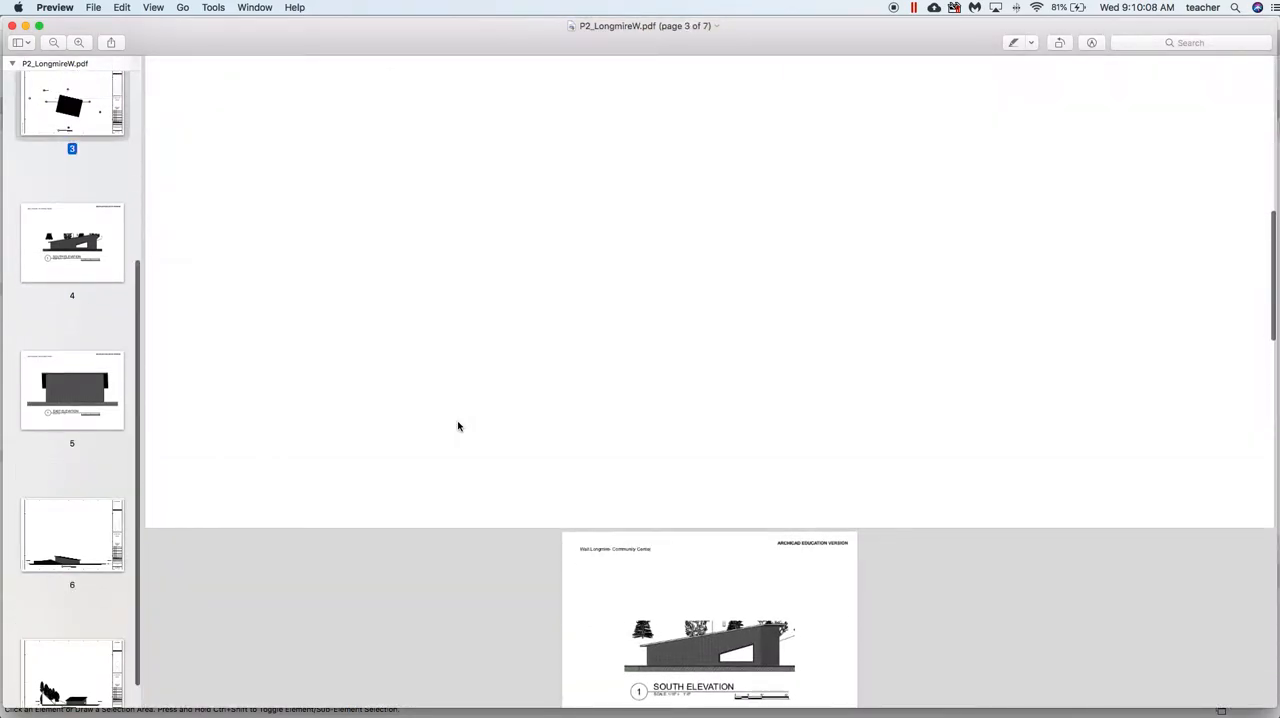